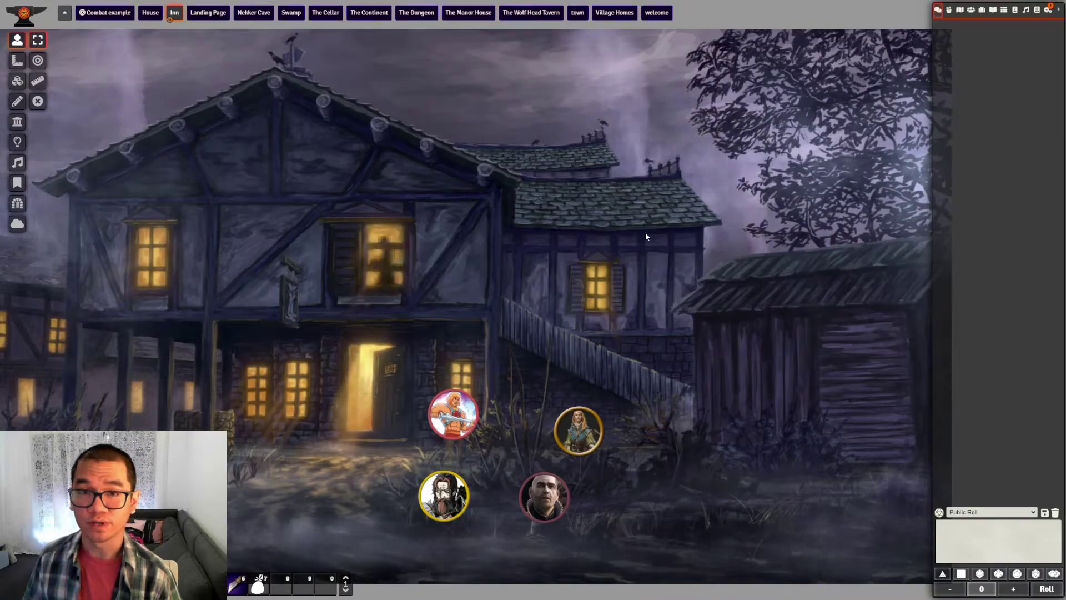
# Open the bald mage token's character sheet on the Inn scene, enlarge and reposition it, and show the chat log
pyautogui.click(972, 11)
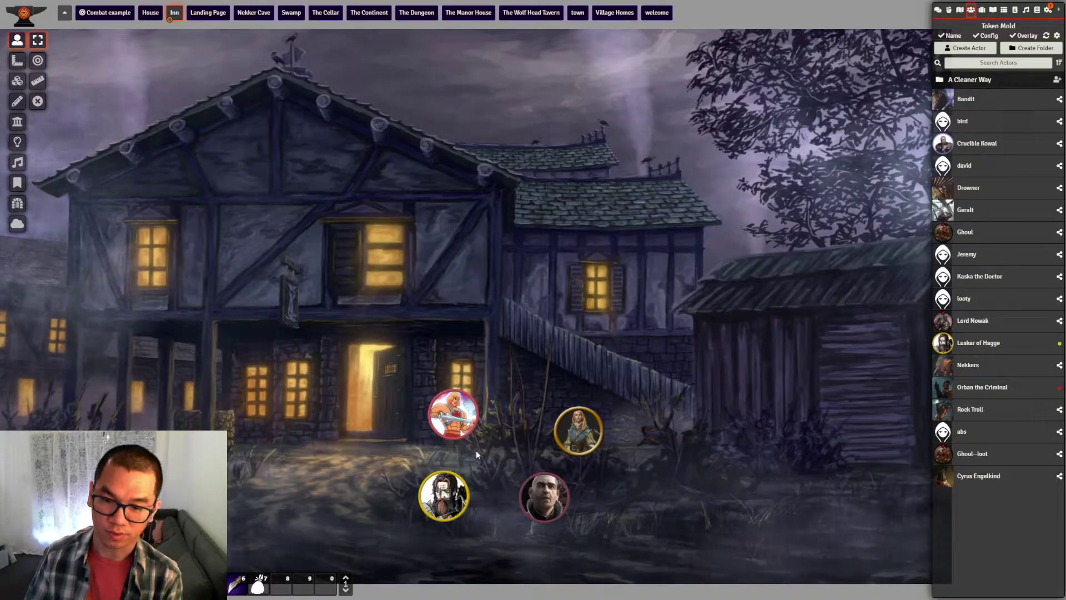
pyautogui.doubleClick(545, 493)
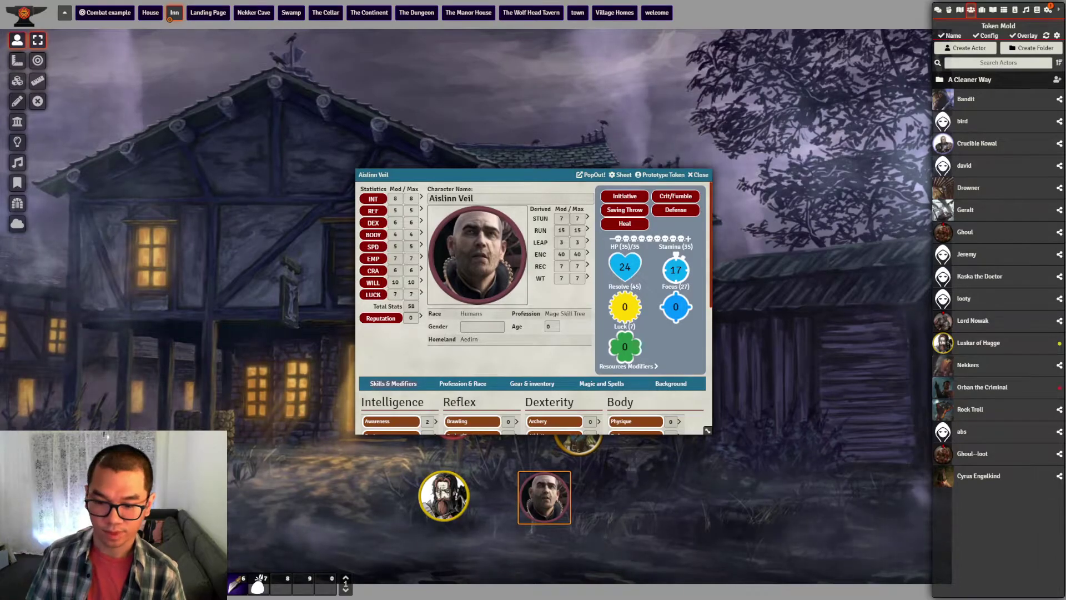
pyautogui.moveTo(548, 182); pyautogui.dragTo(324, 111)
pyautogui.moveTo(488, 359); pyautogui.dragTo(596, 483)
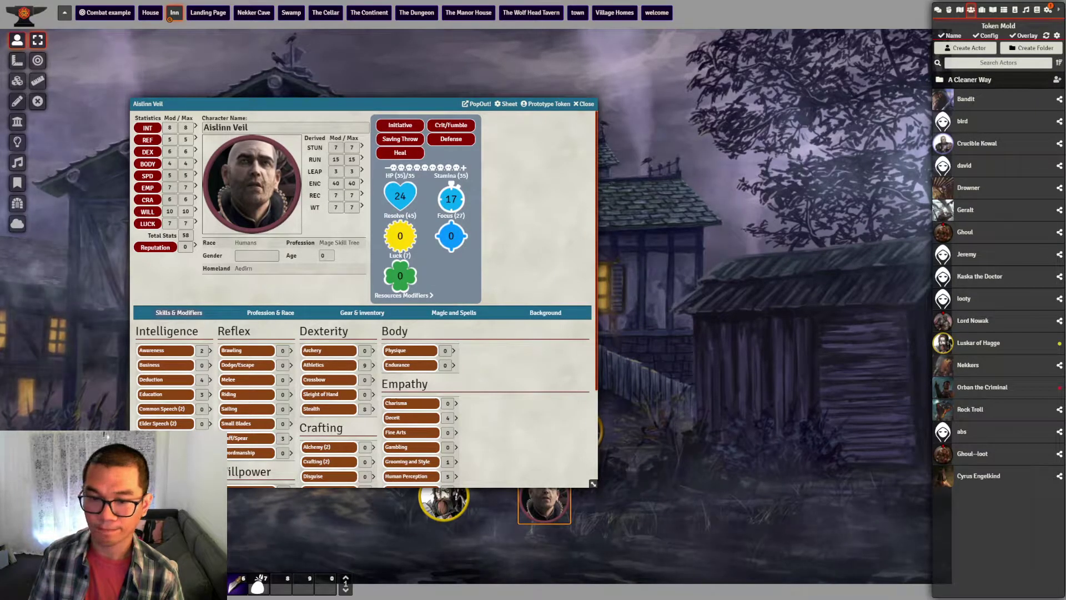
pyautogui.moveTo(278, 103); pyautogui.dragTo(463, 61)
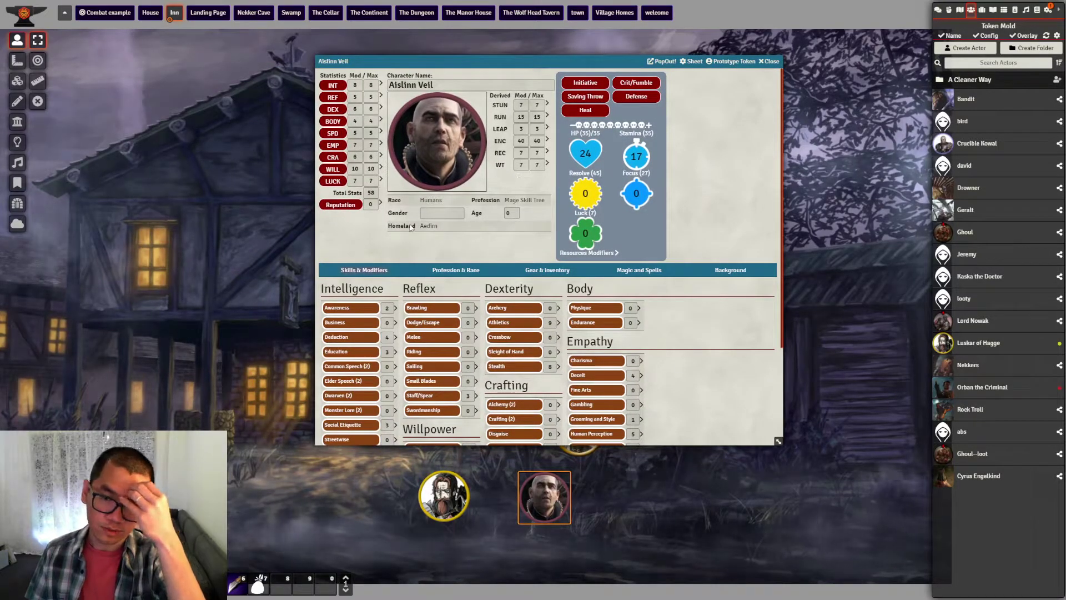
pyautogui.click(938, 10)
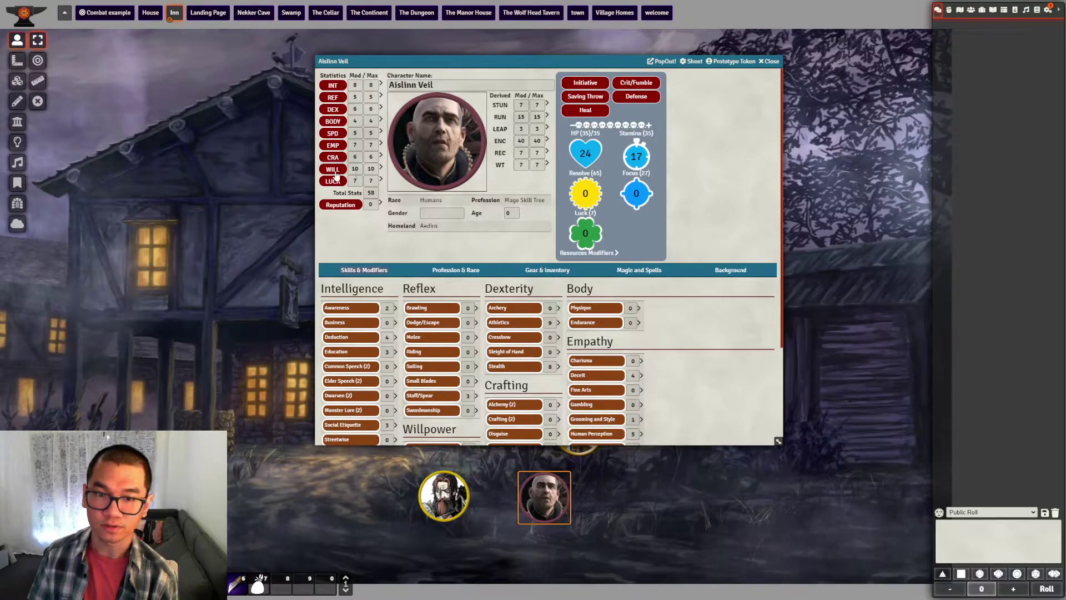
# Review the mage's skills and set the current Stamina to 35
pyautogui.scroll(-3, 413, 207)
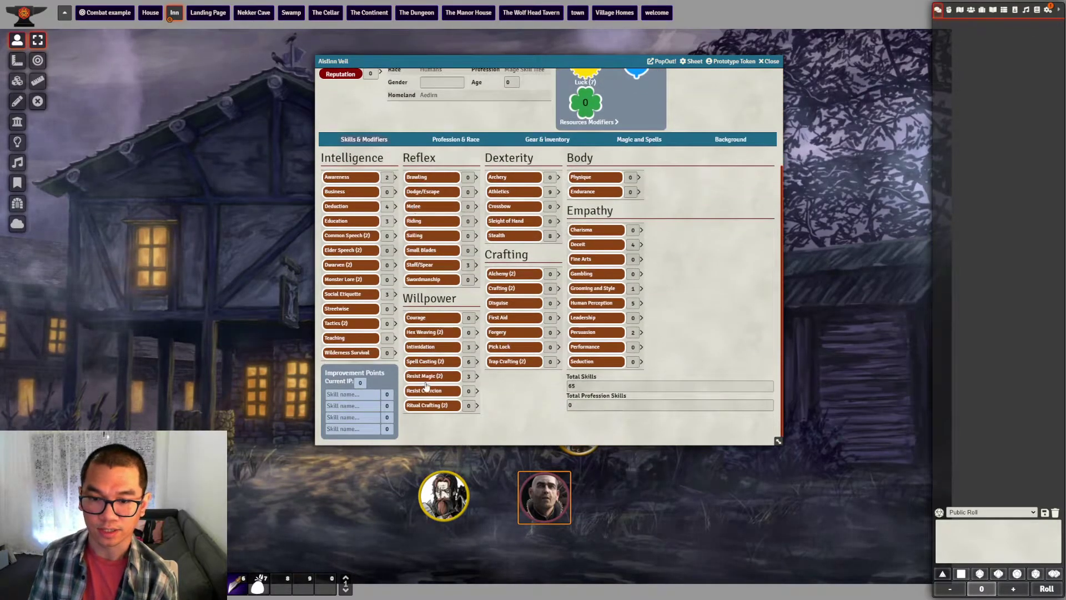
pyautogui.scroll(3, 431, 366)
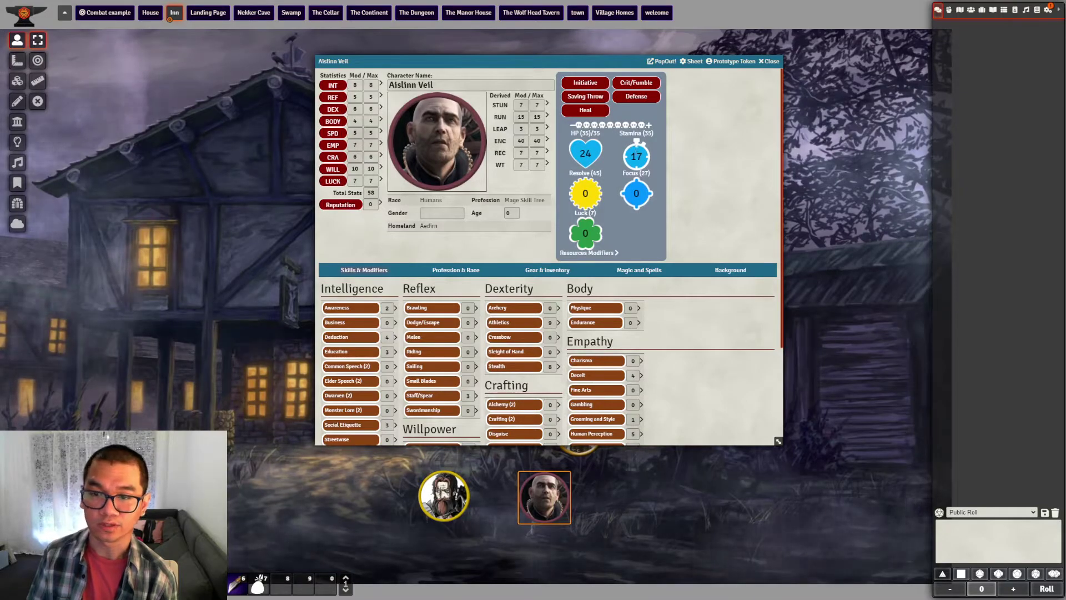
pyautogui.click(636, 157)
pyautogui.write('35')
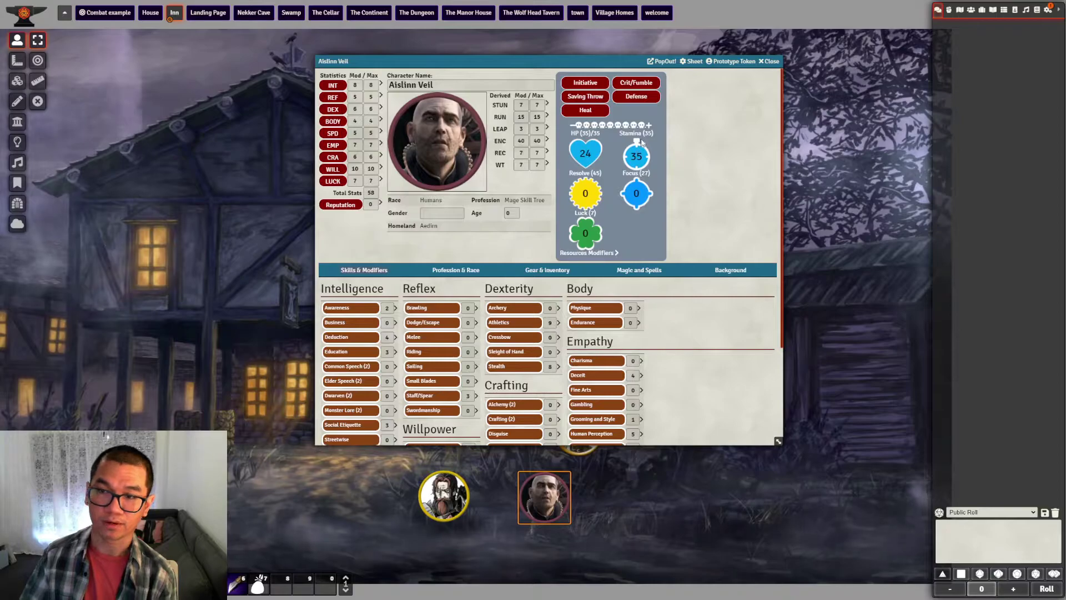
# Show the mage's magic and spells and set the stamina cost of Glamour to 5
pyautogui.click(614, 271)
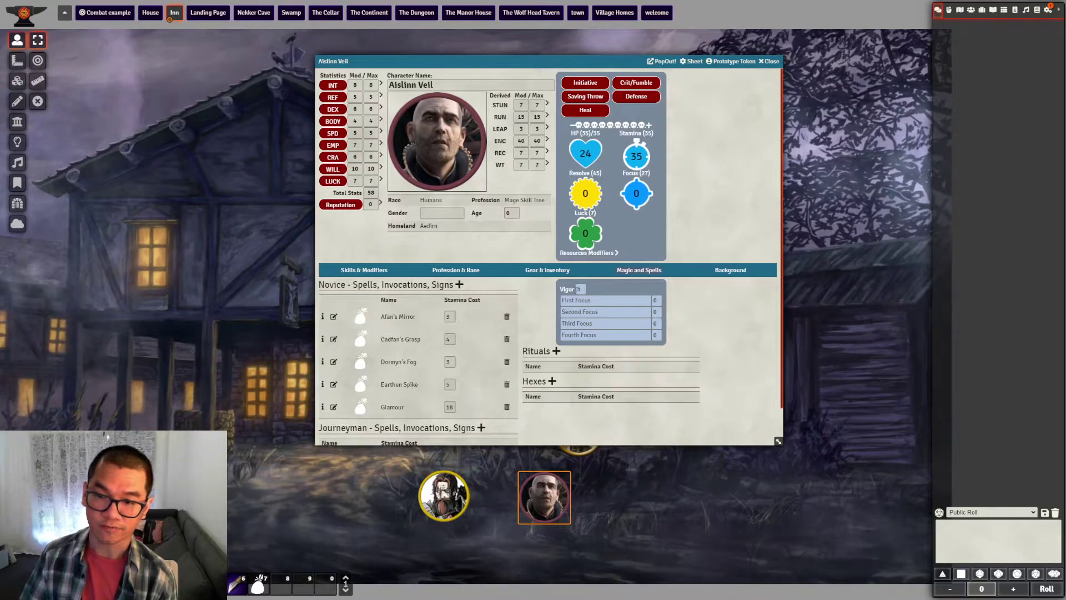
pyautogui.click(579, 288)
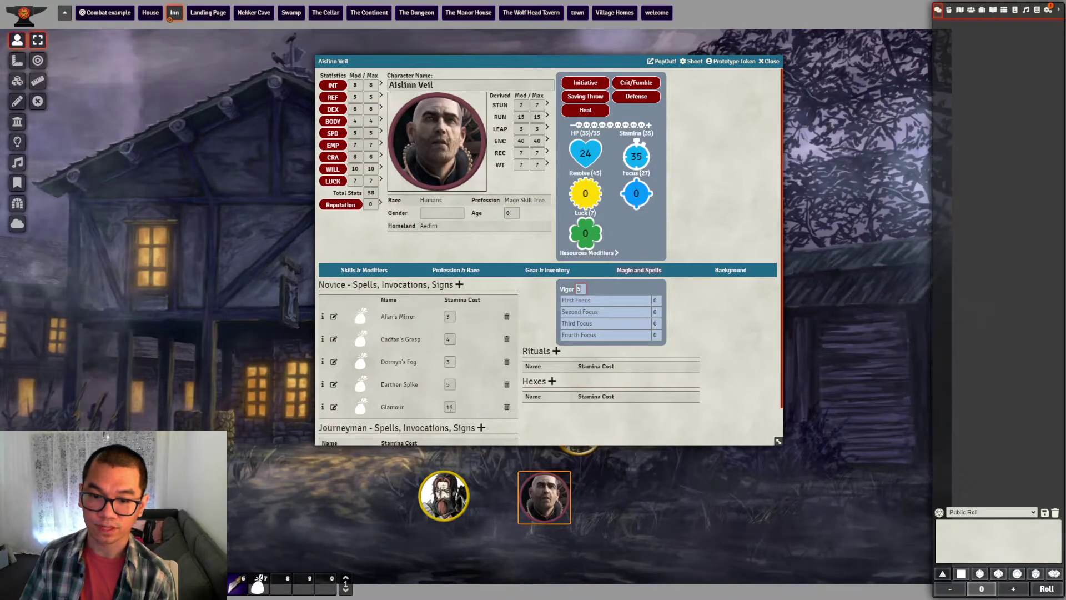
pyautogui.click(449, 407)
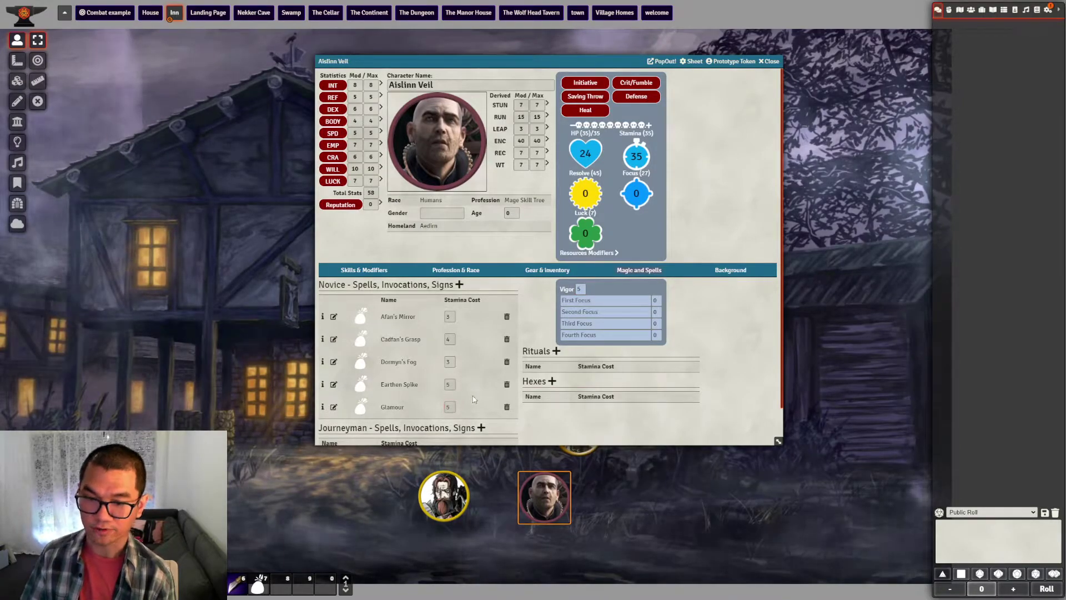
# Cast Earthen Spike without extra attack or custom modifiers and roll its damage
pyautogui.click(370, 329)
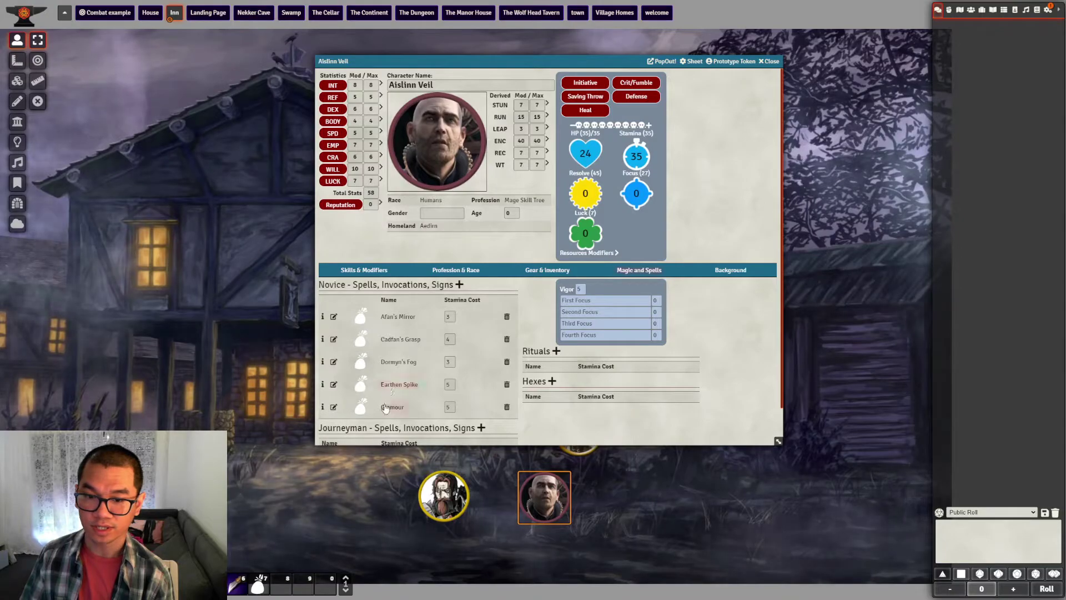
pyautogui.click(394, 387)
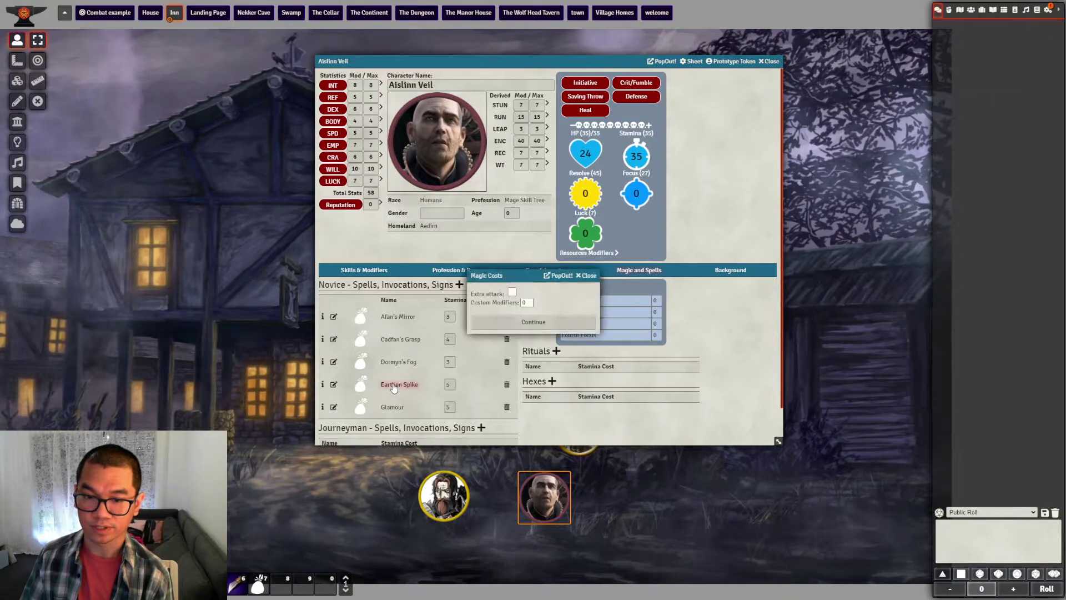
pyautogui.click(529, 322)
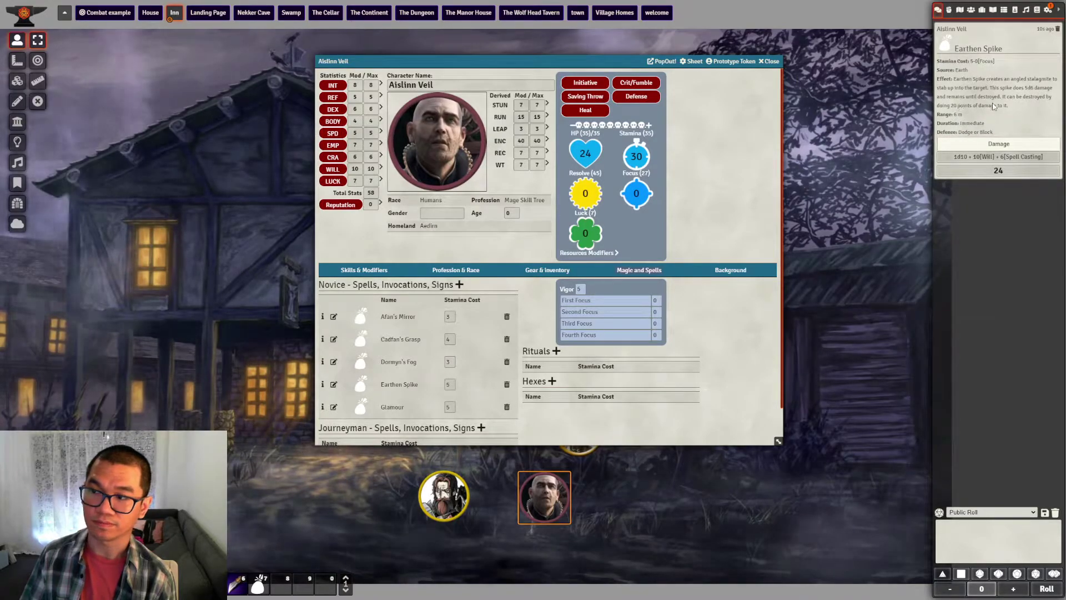
pyautogui.click(1000, 145)
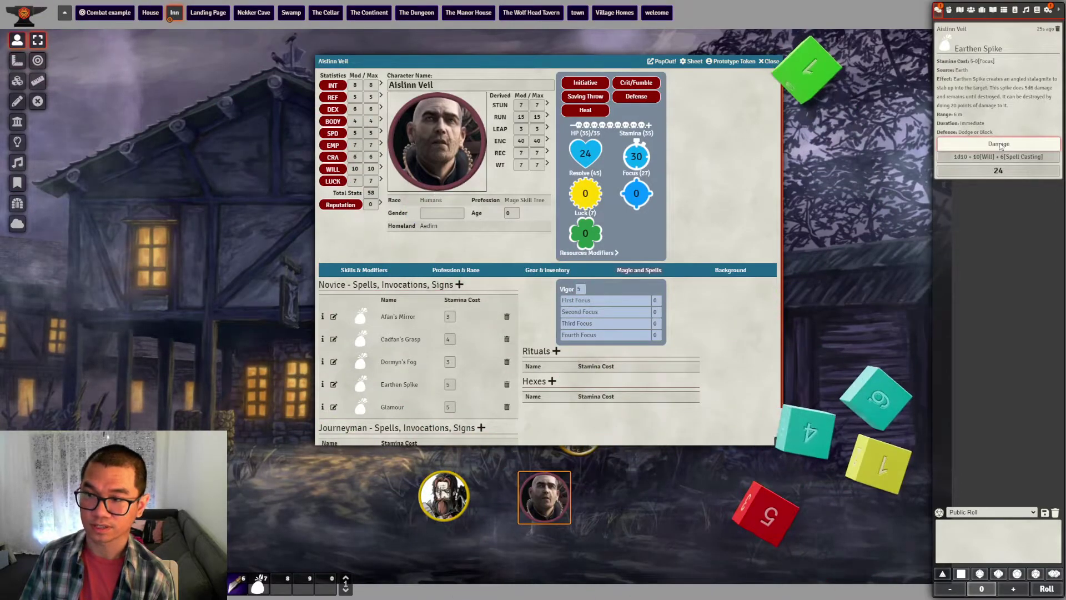
pyautogui.click(999, 145)
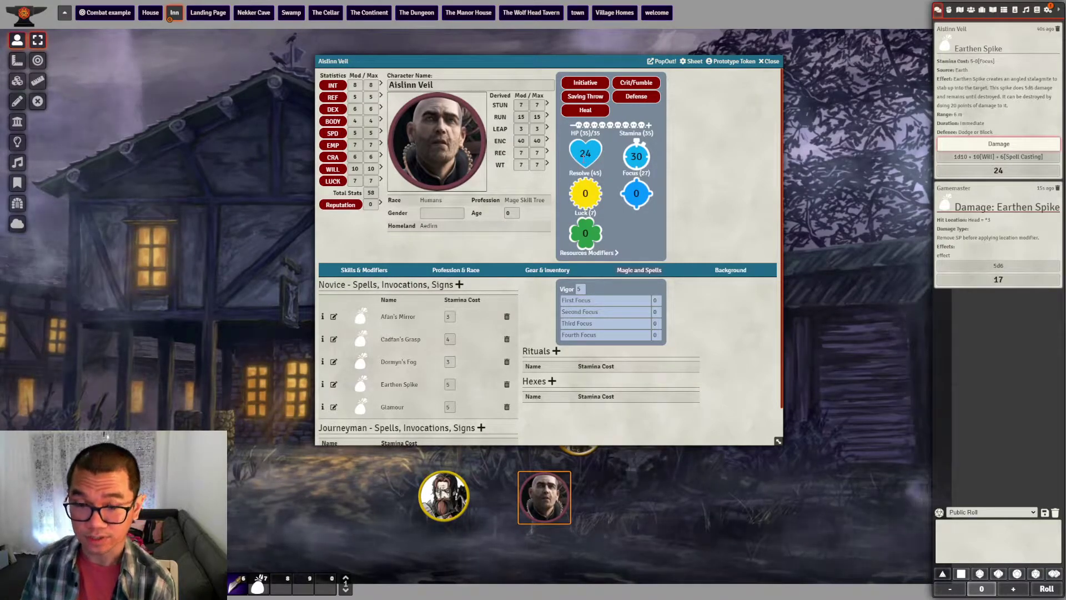
# Cast Dormyn's Fog without extra attack or custom modifiers
pyautogui.click(410, 363)
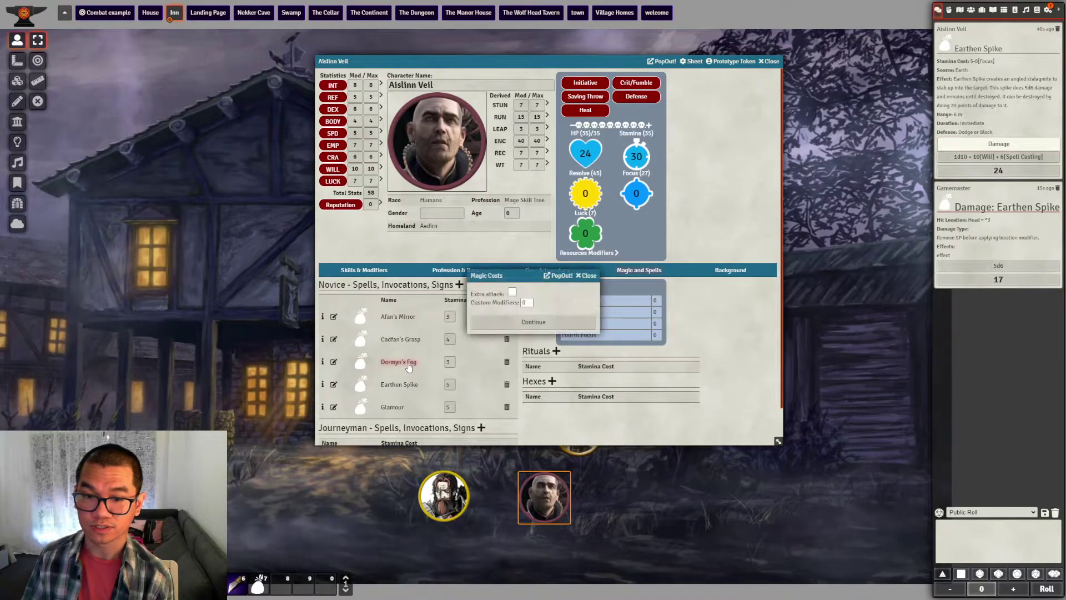
pyautogui.click(518, 322)
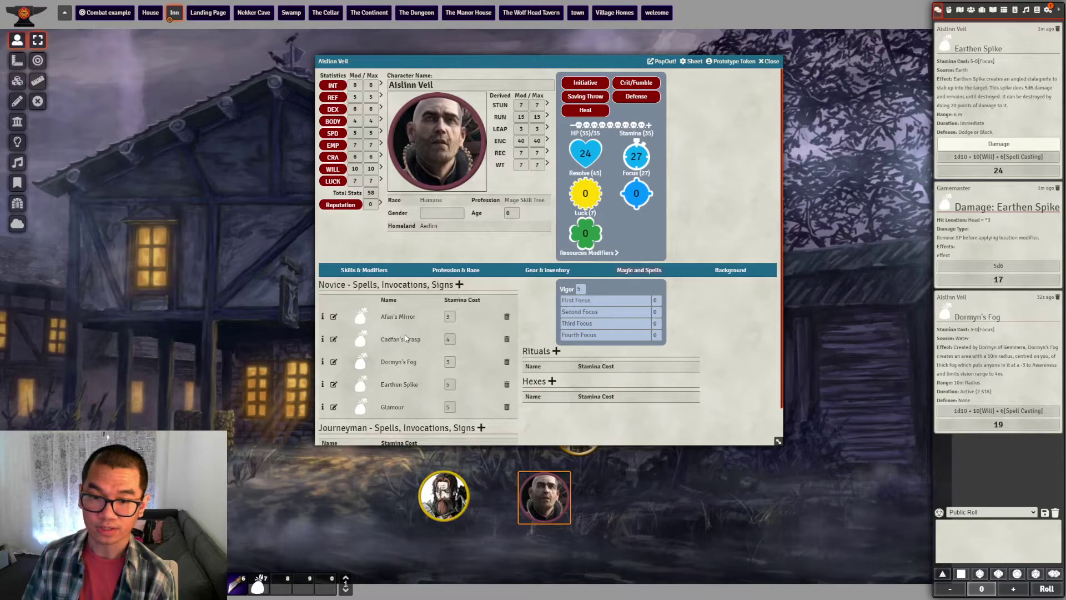
# Show the items directory, collapse the Skill Trees folder and expand the Mage Spells folder under Magic
pyautogui.click(982, 10)
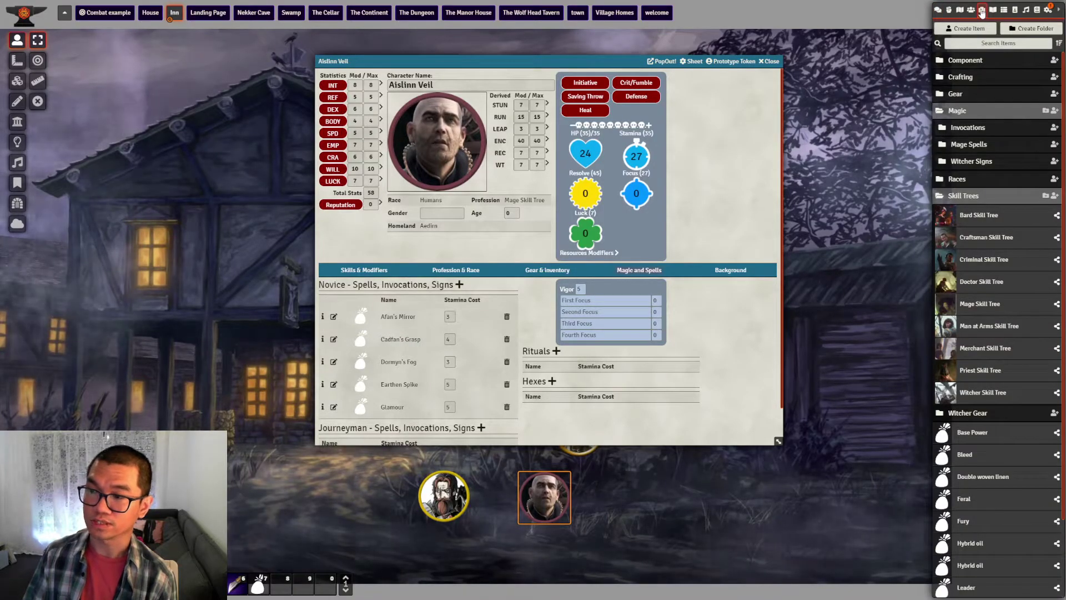
pyautogui.click(974, 111)
pyautogui.click(974, 111)
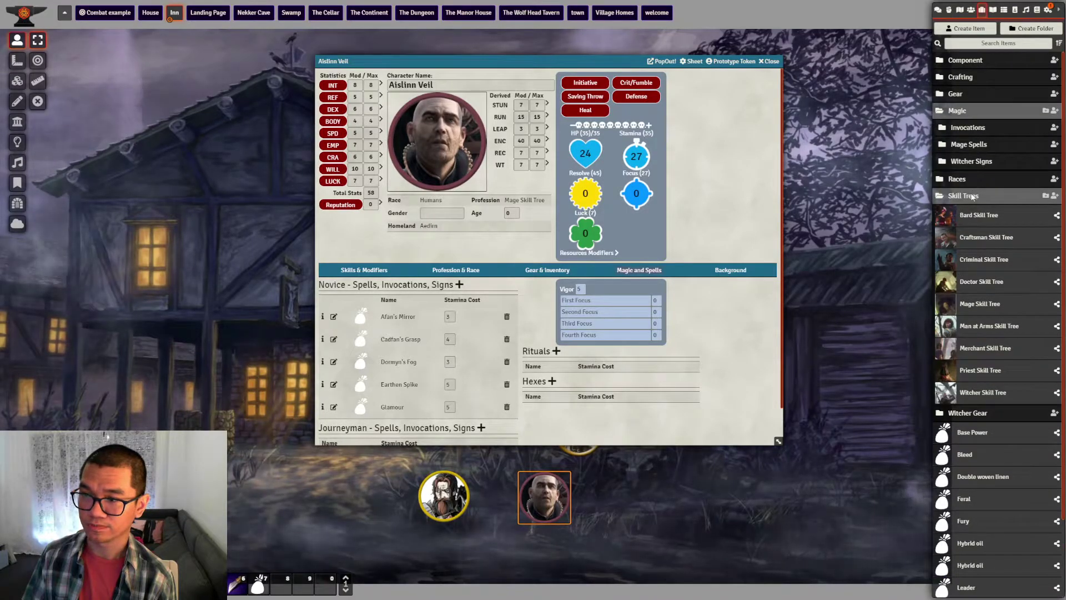
pyautogui.click(976, 196)
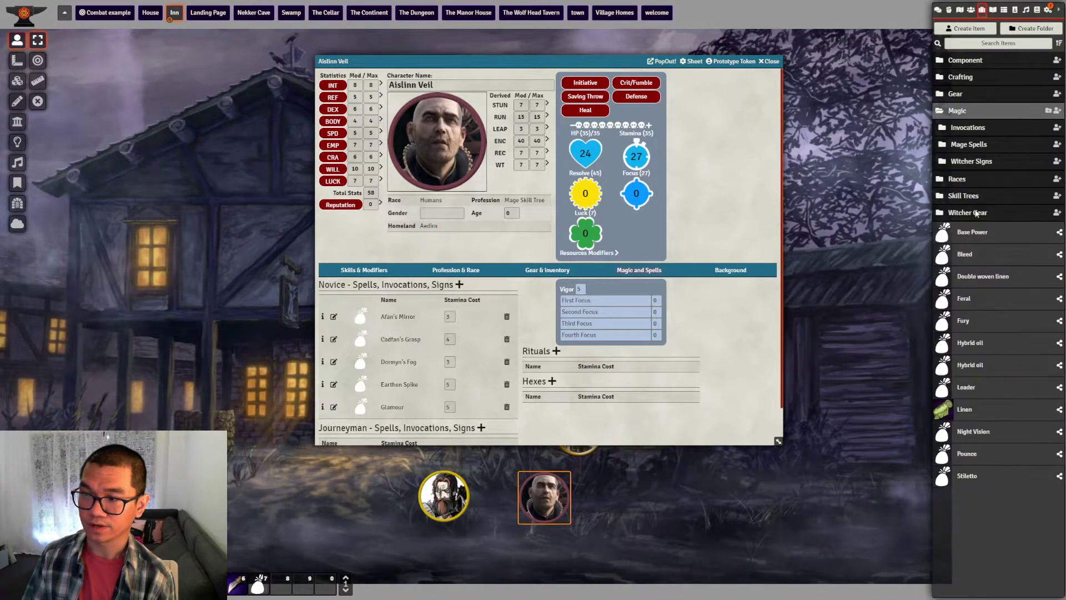
pyautogui.click(970, 144)
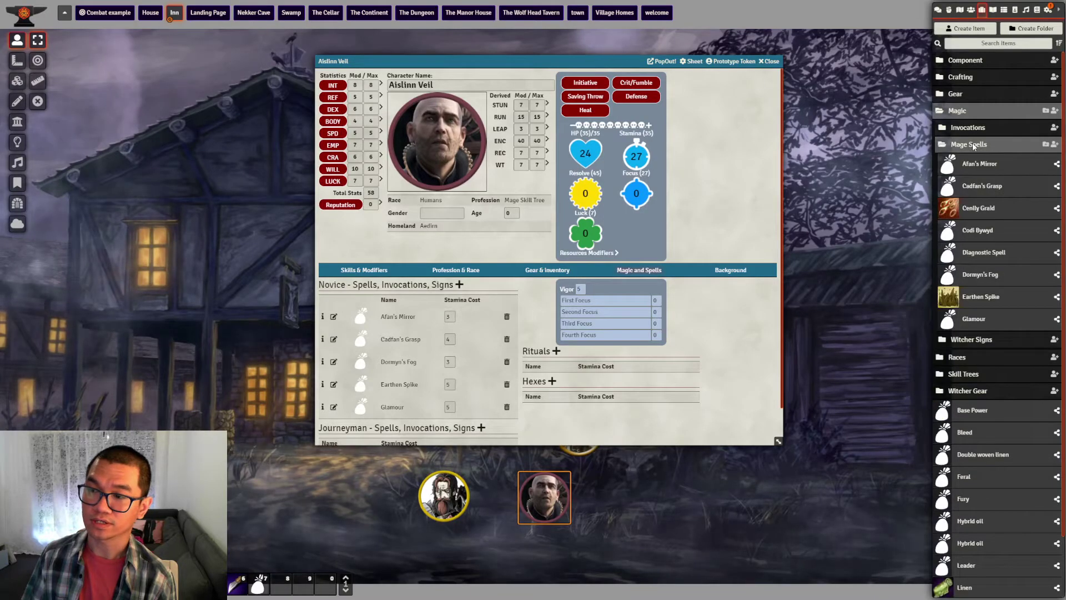
# Open the Earthen Spike spell from the Mage Spells folder, enlarge its sheet and move it aside as a reference
pyautogui.click(972, 298)
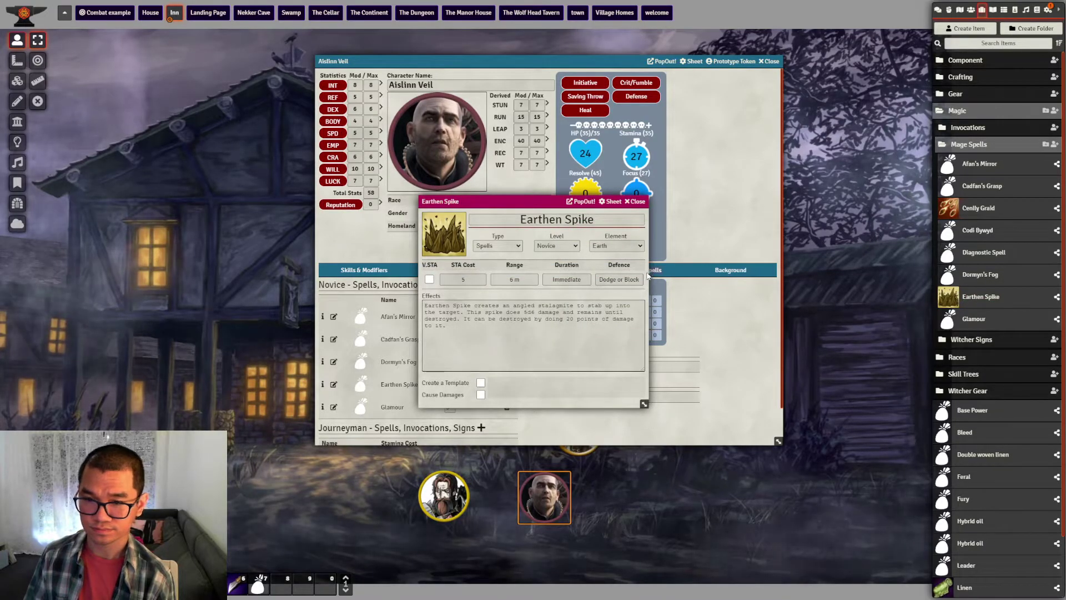
pyautogui.moveTo(643, 406); pyautogui.dragTo(701, 452)
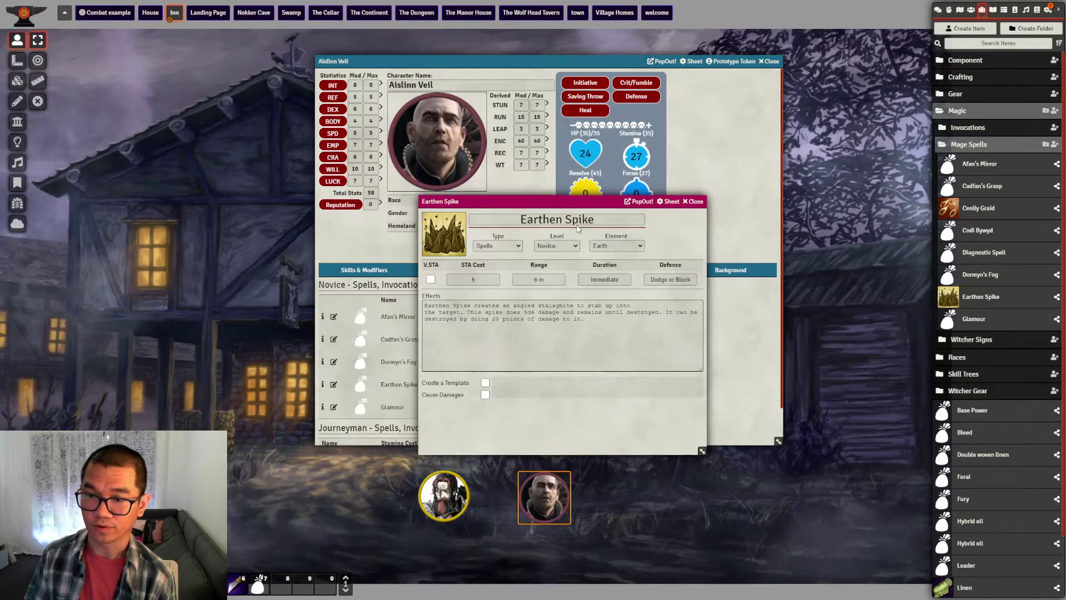
pyautogui.moveTo(574, 204); pyautogui.dragTo(259, 199)
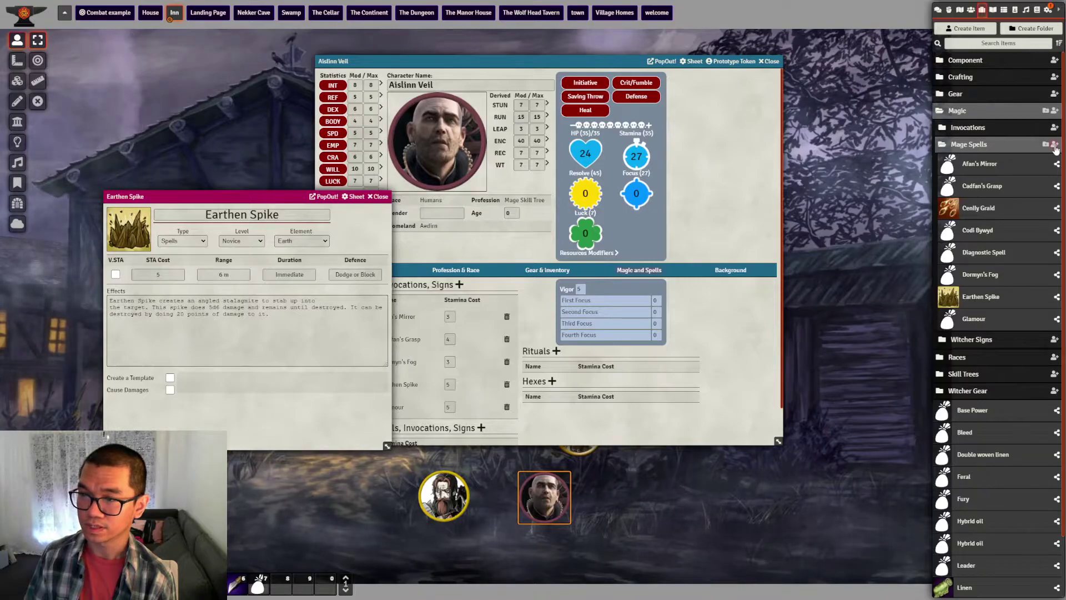
# Create a new spell item named Telepathy in the Mage Spells folder
pyautogui.click(1054, 145)
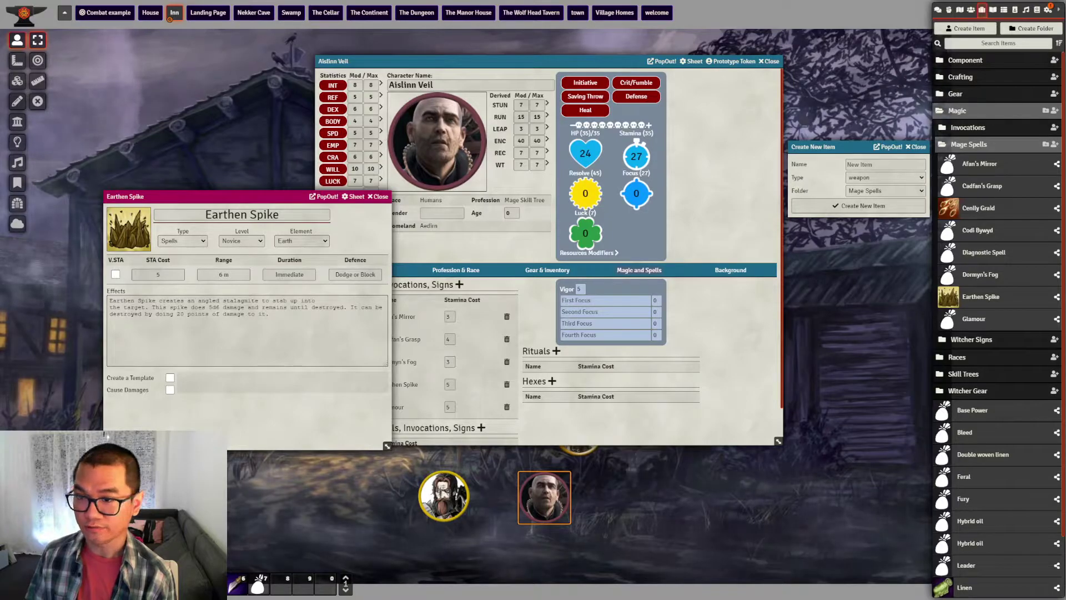
pyautogui.click(869, 165)
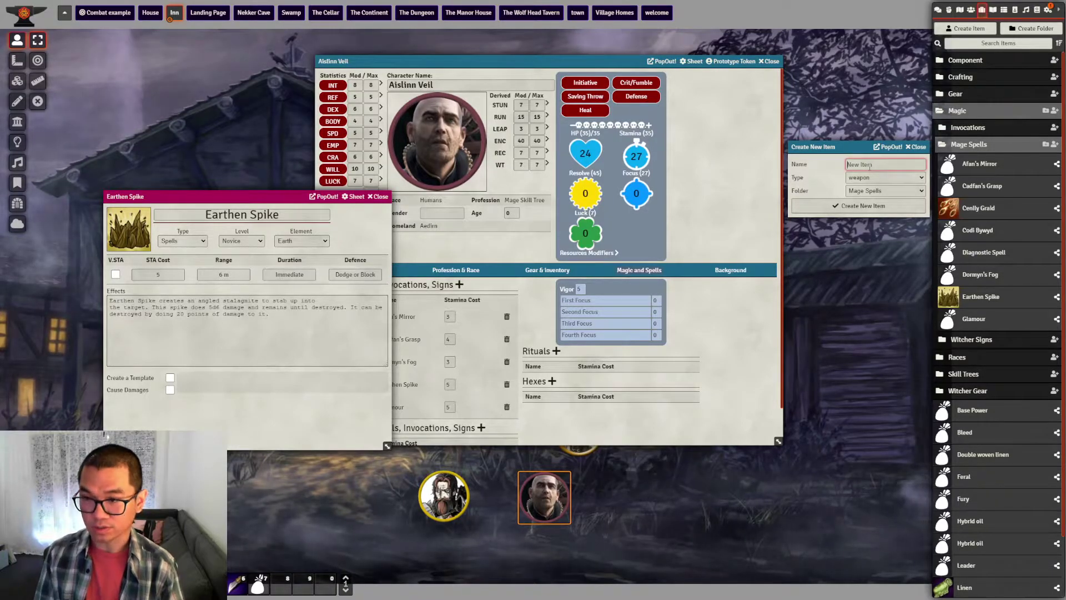
pyautogui.write('Telepath')
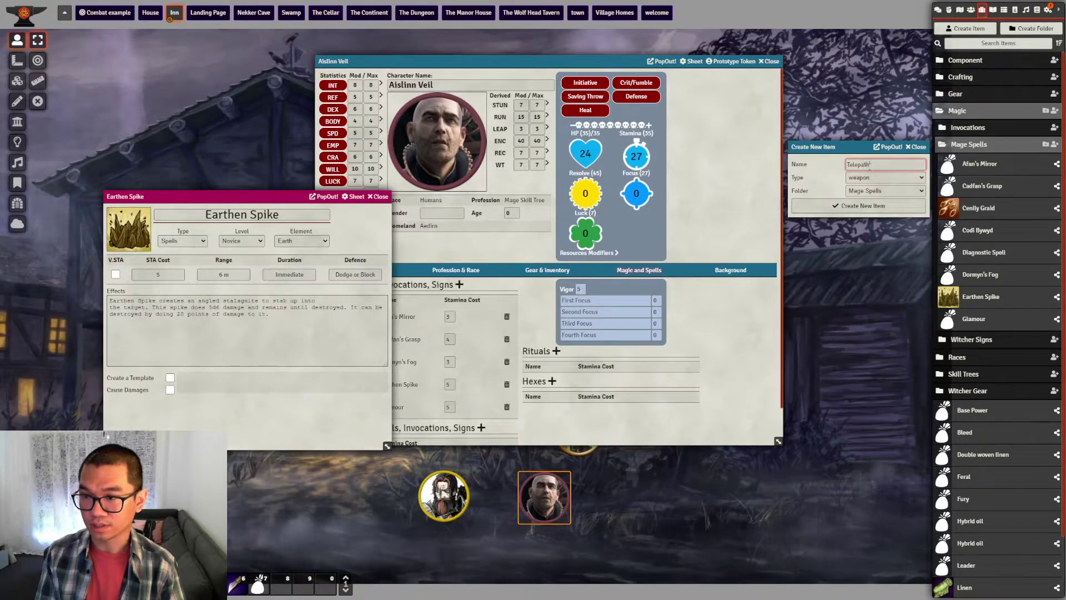
pyautogui.write('y')
pyautogui.press('Return')
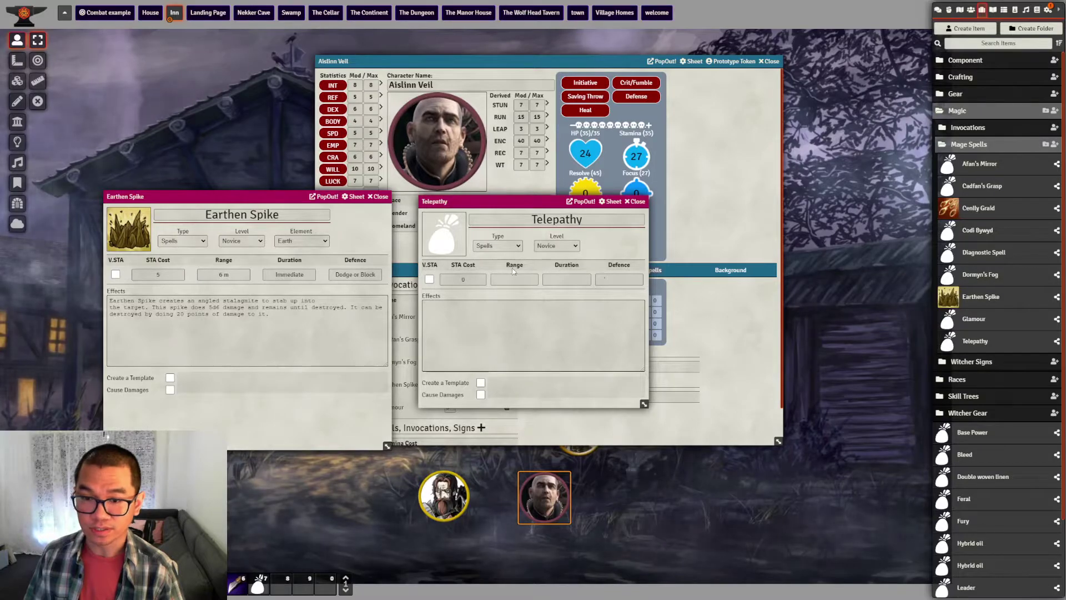
# Set Telepathy's type to Spells and its level to Novice, with Mixed Elements as the element
pyautogui.click(515, 247)
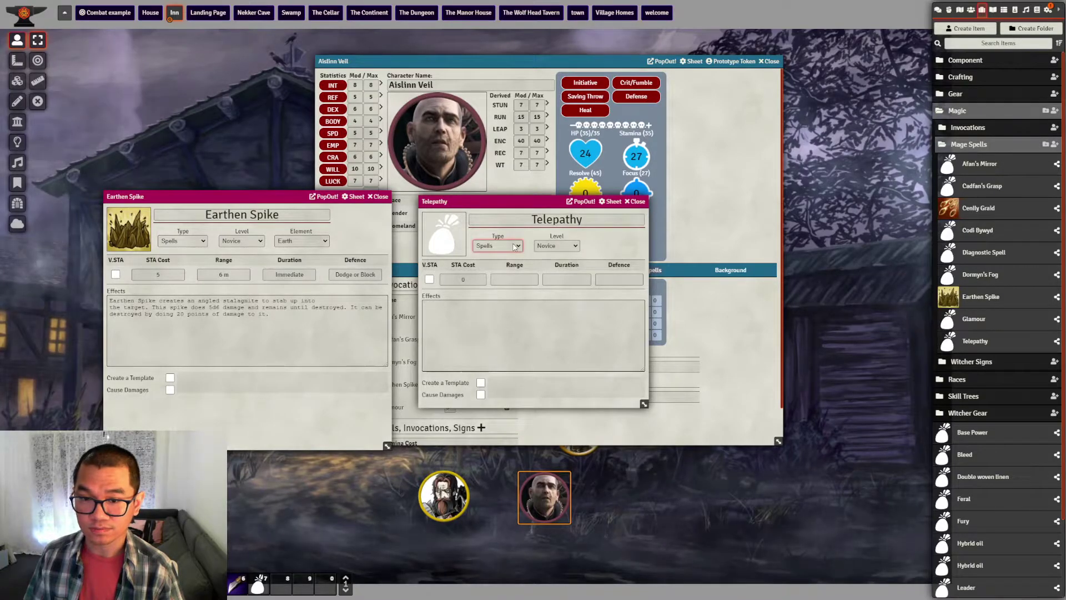
pyautogui.click(568, 246)
pyautogui.click(567, 251)
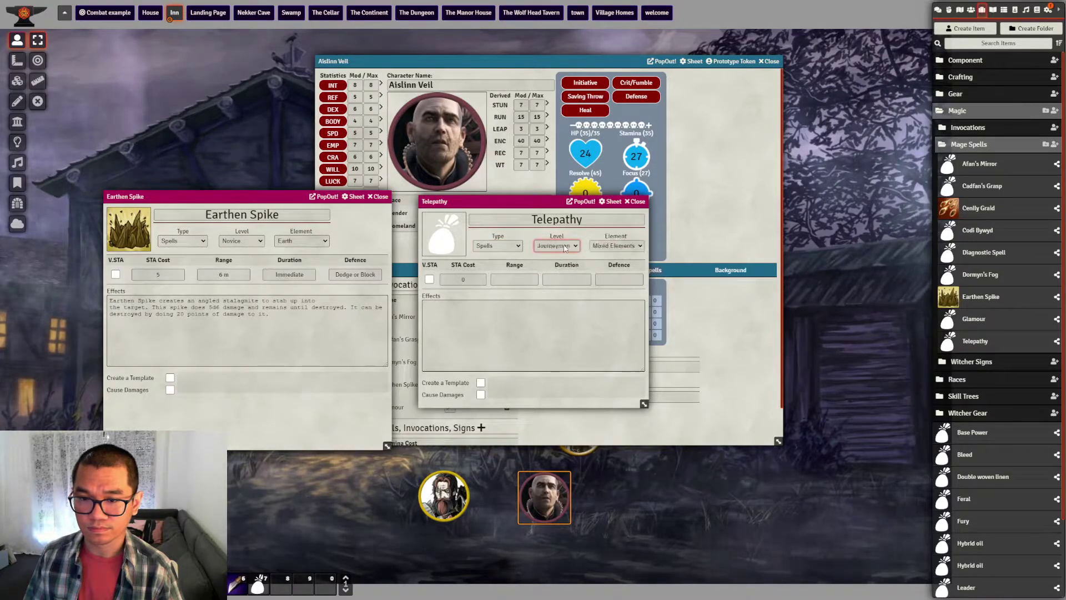
pyautogui.click(568, 256)
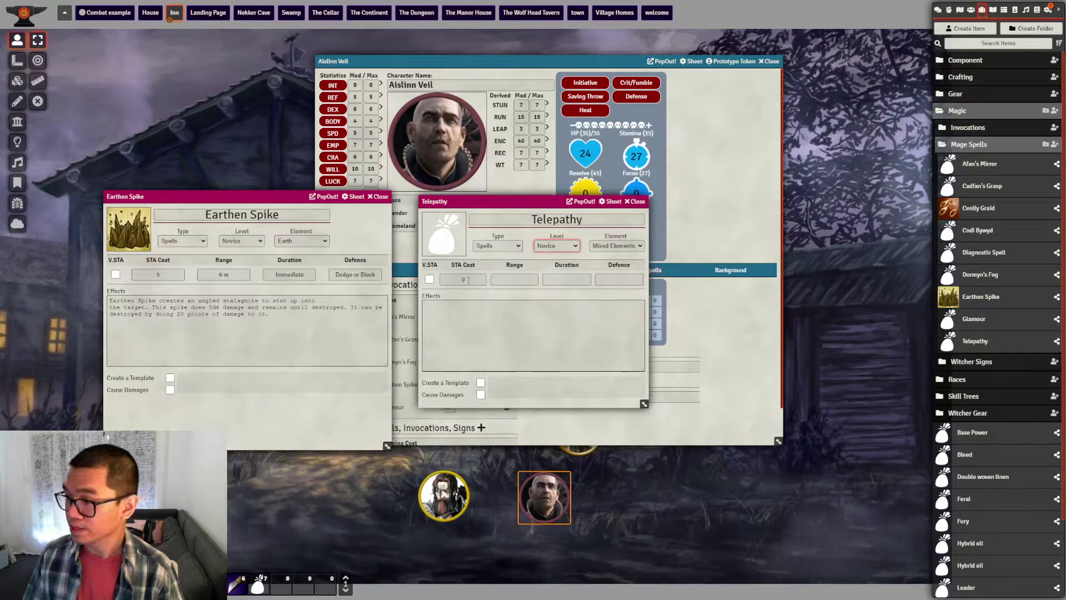
# Set Telepathy's STA cost to 2 and its range to 10 m
pyautogui.click(468, 280)
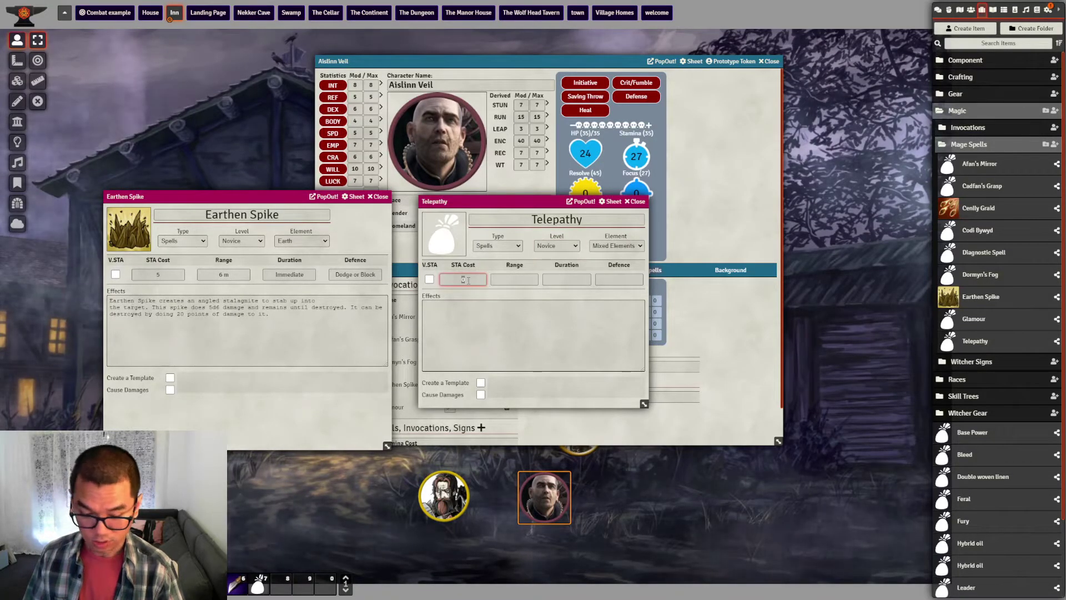
pyautogui.write('2')
pyautogui.click(496, 278)
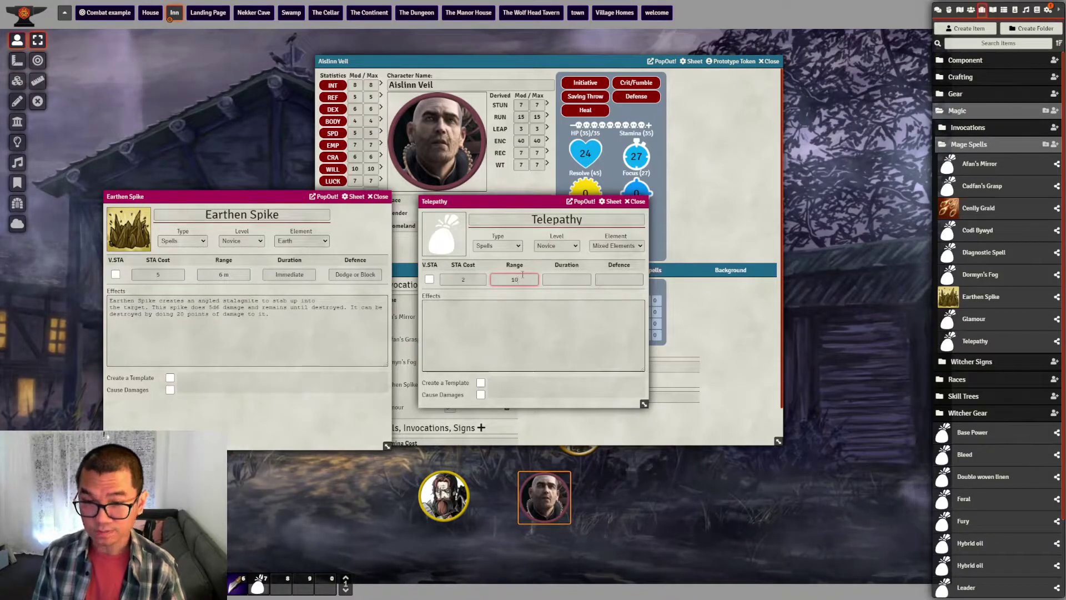
pyautogui.write('10 m')
pyautogui.press('Tab')
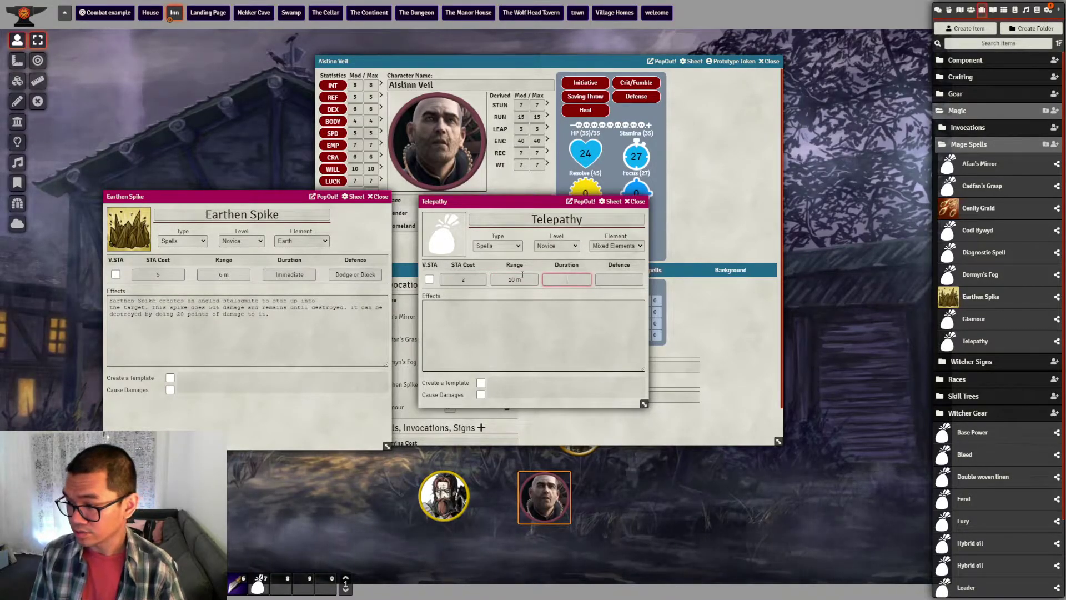
# Set Telepathy's duration to Active (1STA) and its defence to None
pyautogui.write('Ac')
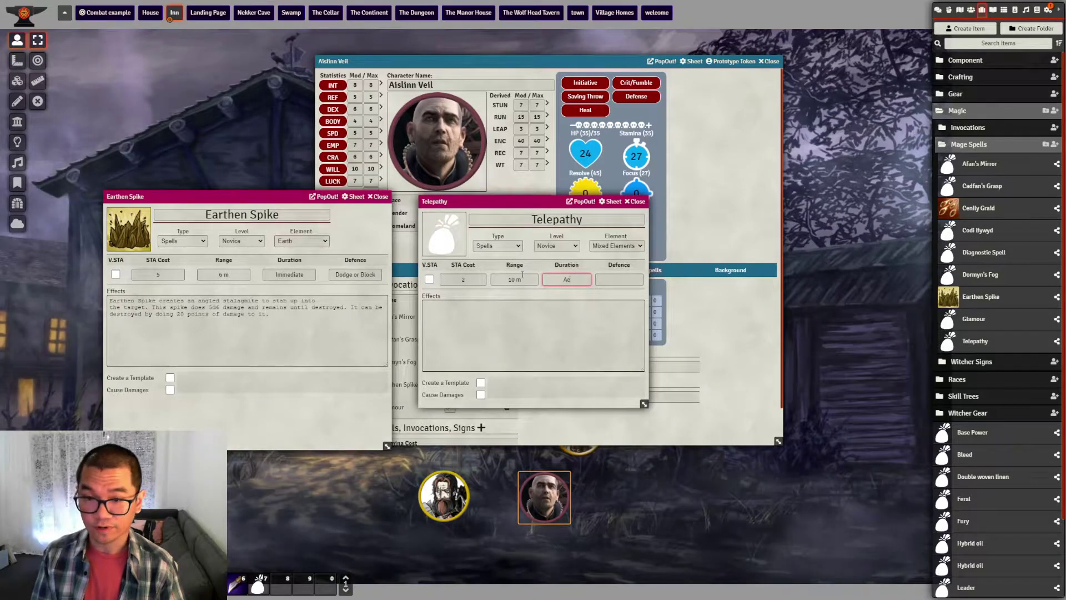
pyautogui.write('tive (1')
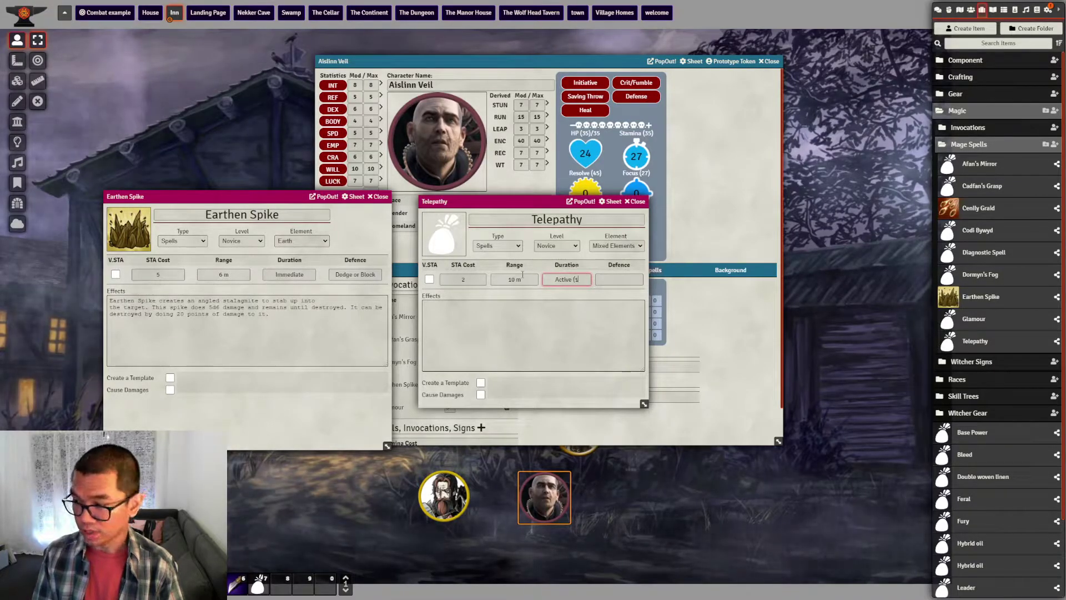
pyautogui.write('STA)')
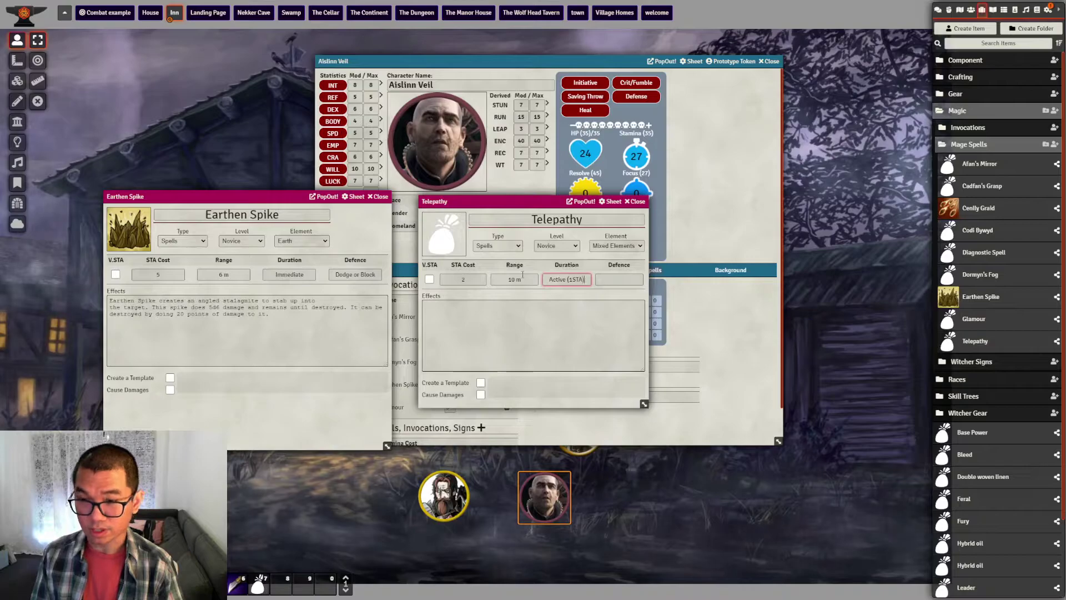
pyautogui.press('Tab')
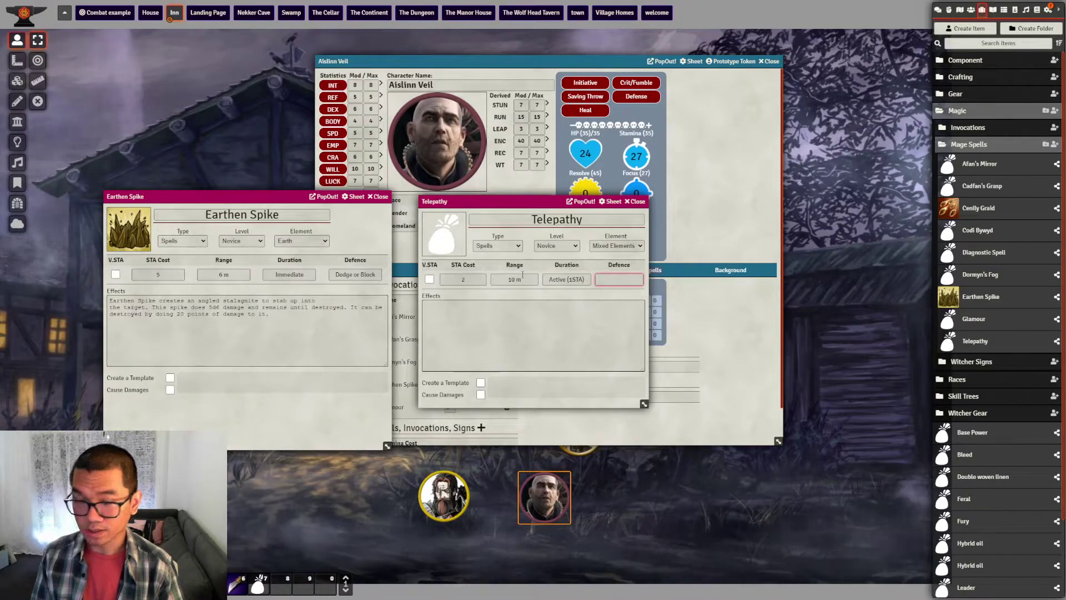
pyautogui.write('None')
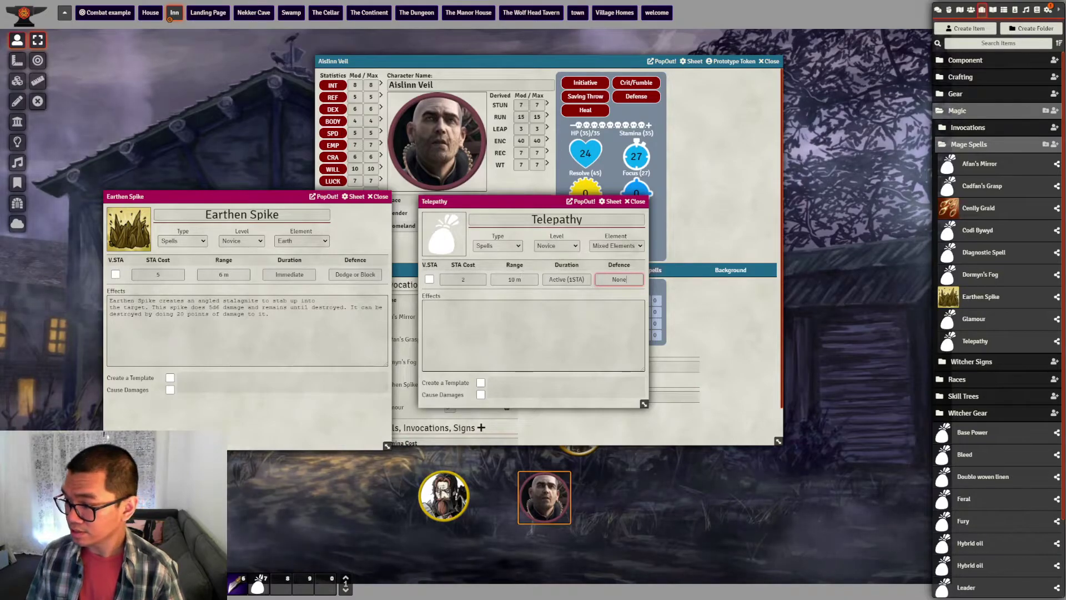
pyautogui.press('Return')
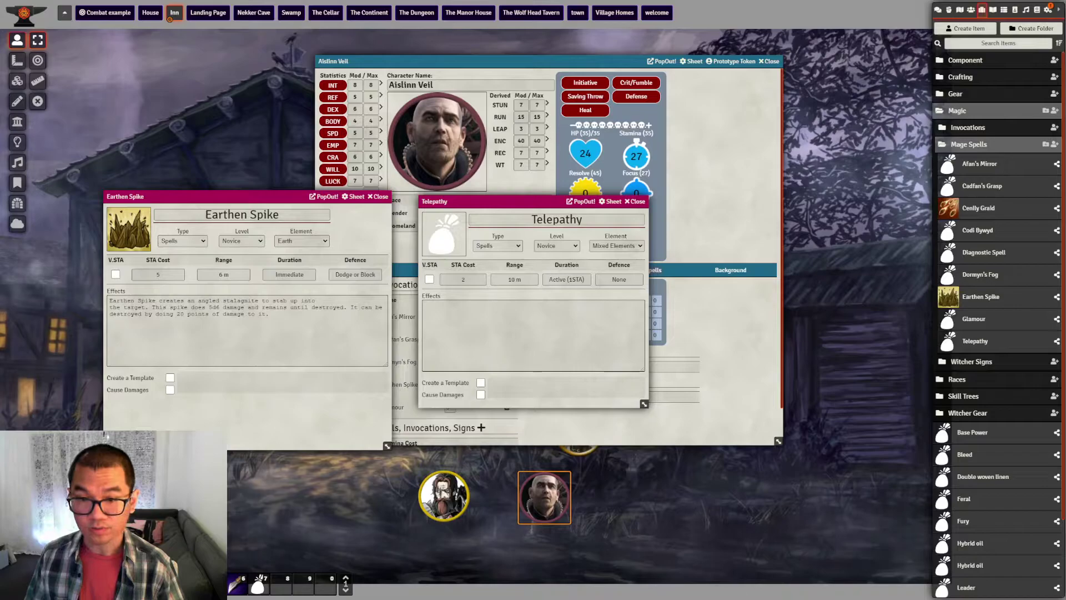
# Fill in Telepathy's effects with the description of telepathic communication with one subject across language barriers, and remove the stray line breaks
pyautogui.click(456, 321)
pyautogui.write('Telepathy allows you to communicate telepathically with one subject for the duration of the spell. Telepathy crosses language barriers.')
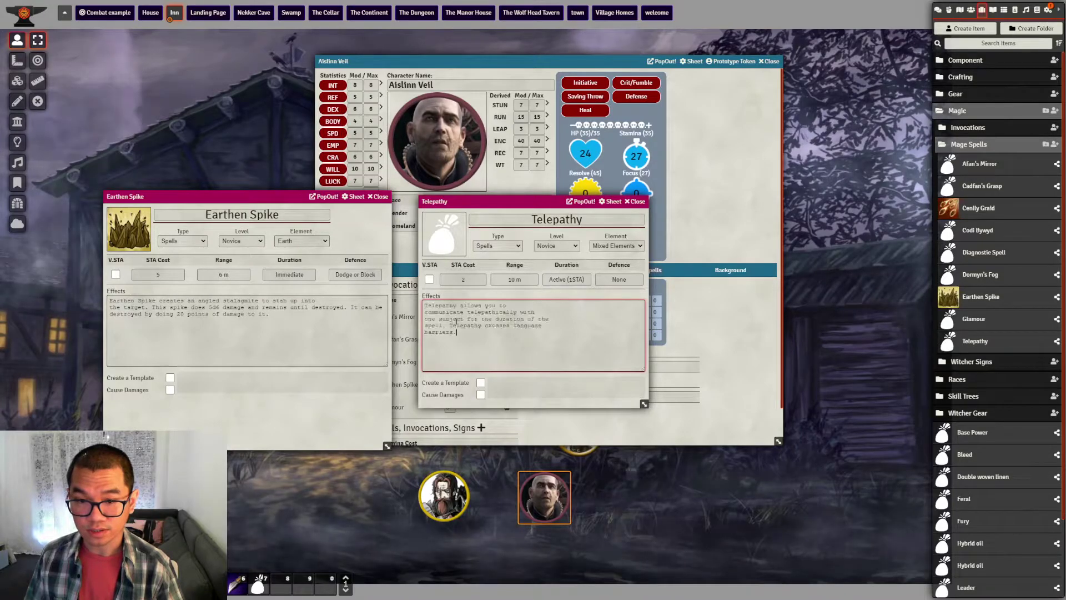
pyautogui.click(425, 311)
pyautogui.press('BackSpace')
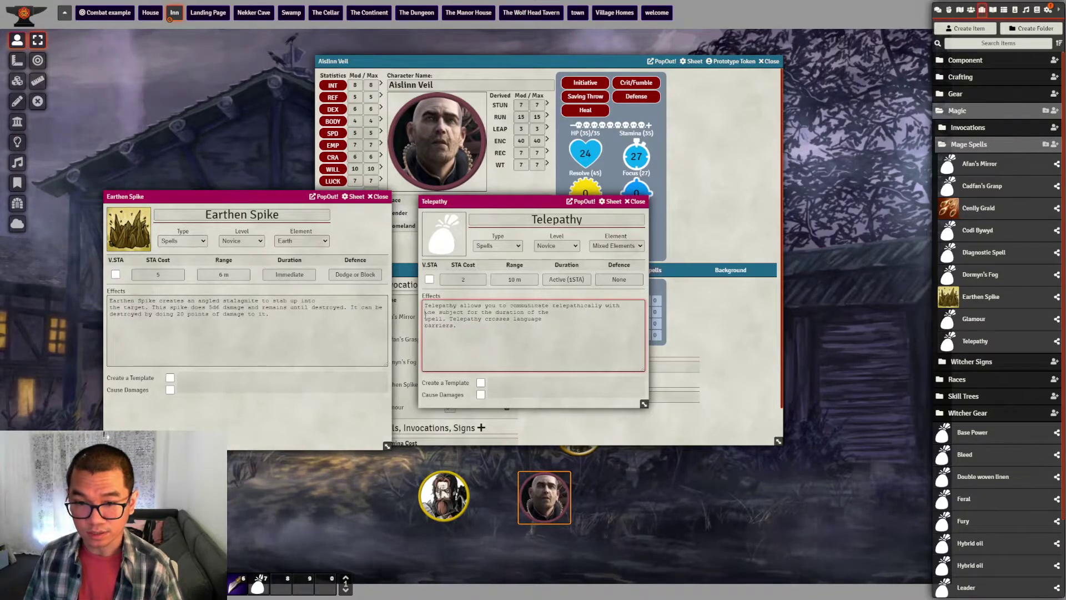
pyautogui.click(425, 312)
pyautogui.press('BackSpace')
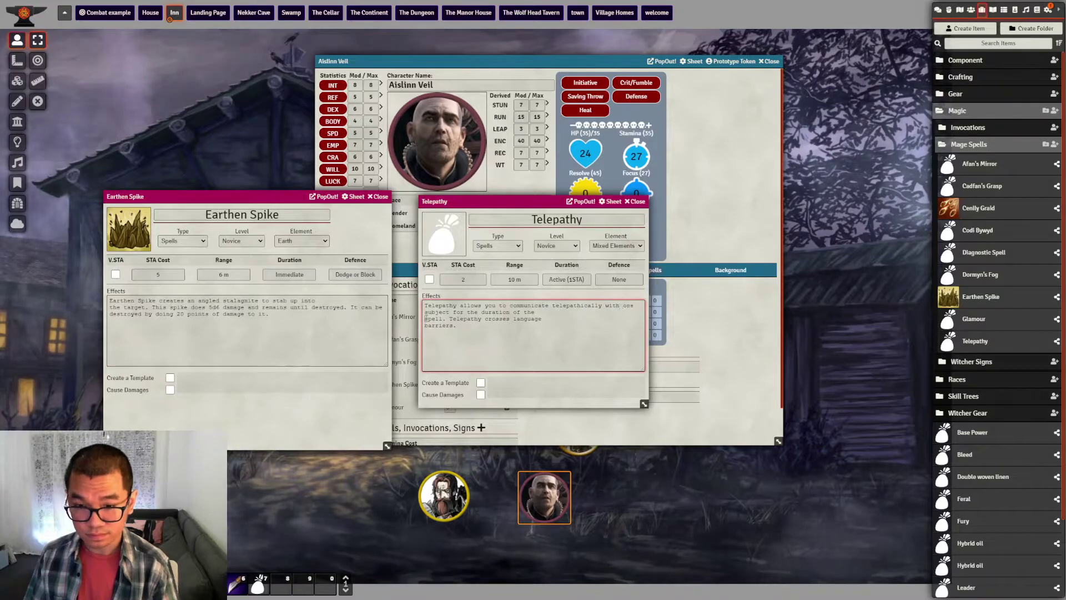
pyautogui.click(425, 316)
pyautogui.press('BackSpace')
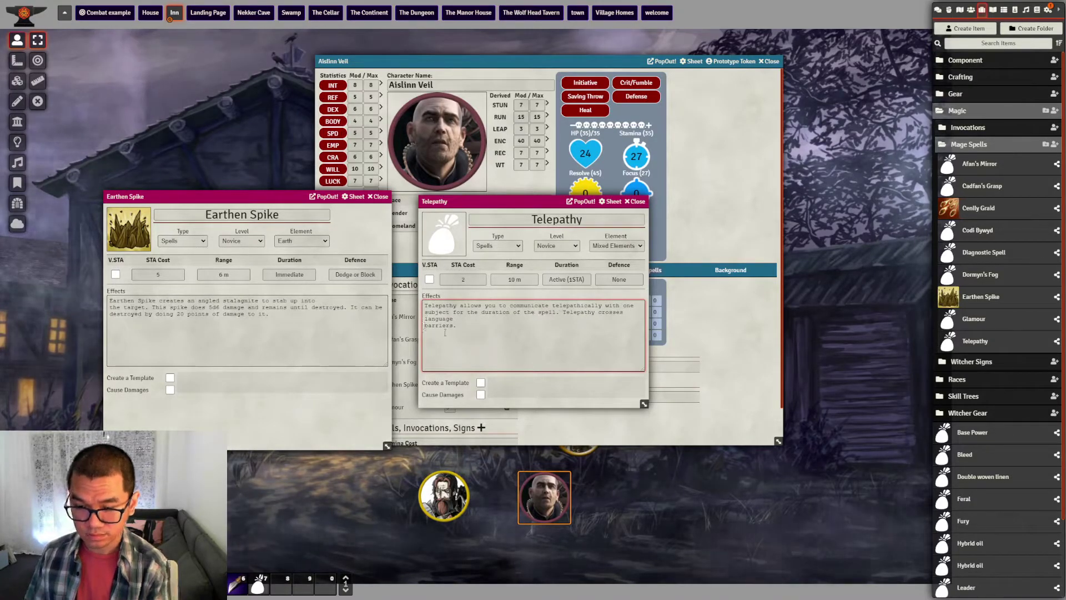
pyautogui.click(425, 326)
pyautogui.press('BackSpace')
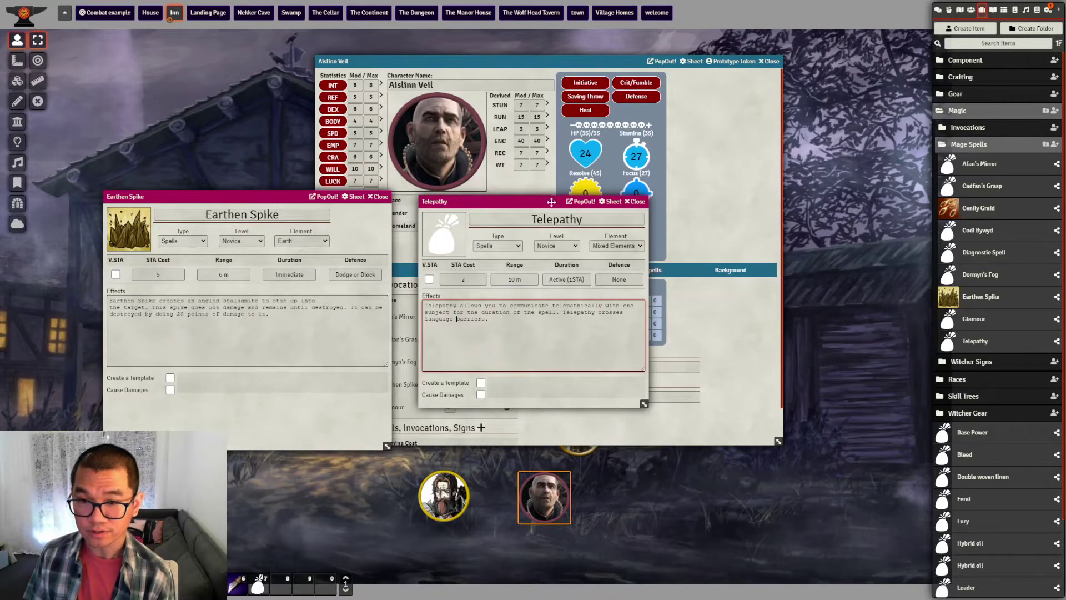
# Move and enlarge the Telepathy sheet, and view the Create a Template and Cause Damages settings, leaving both options off
pyautogui.moveTo(555, 201); pyautogui.dragTo(568, 112)
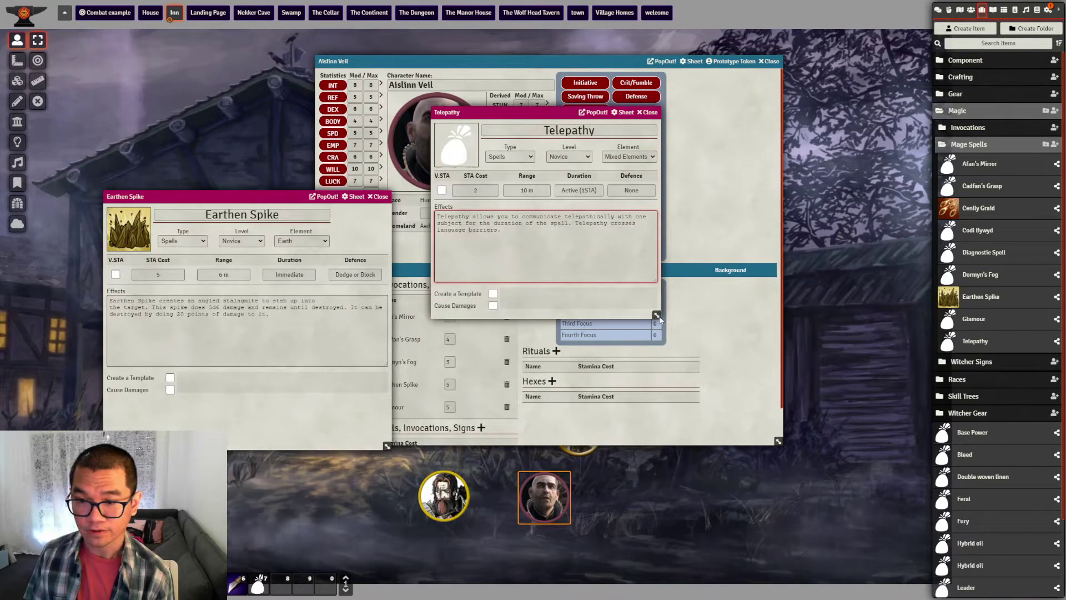
pyautogui.moveTo(657, 315); pyautogui.dragTo(727, 433)
pyautogui.click(498, 293)
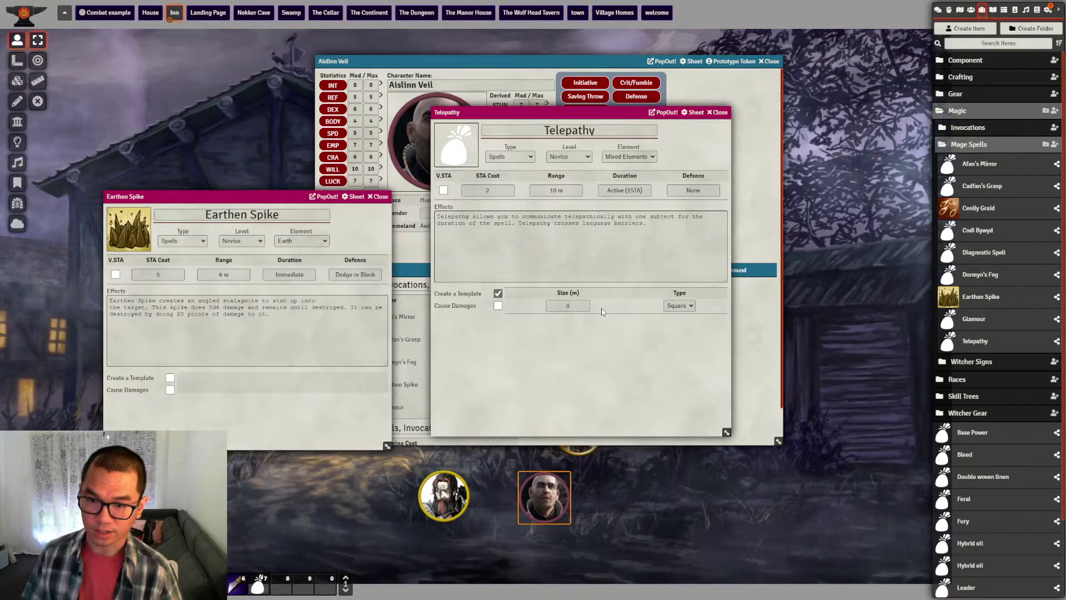
pyautogui.click(498, 306)
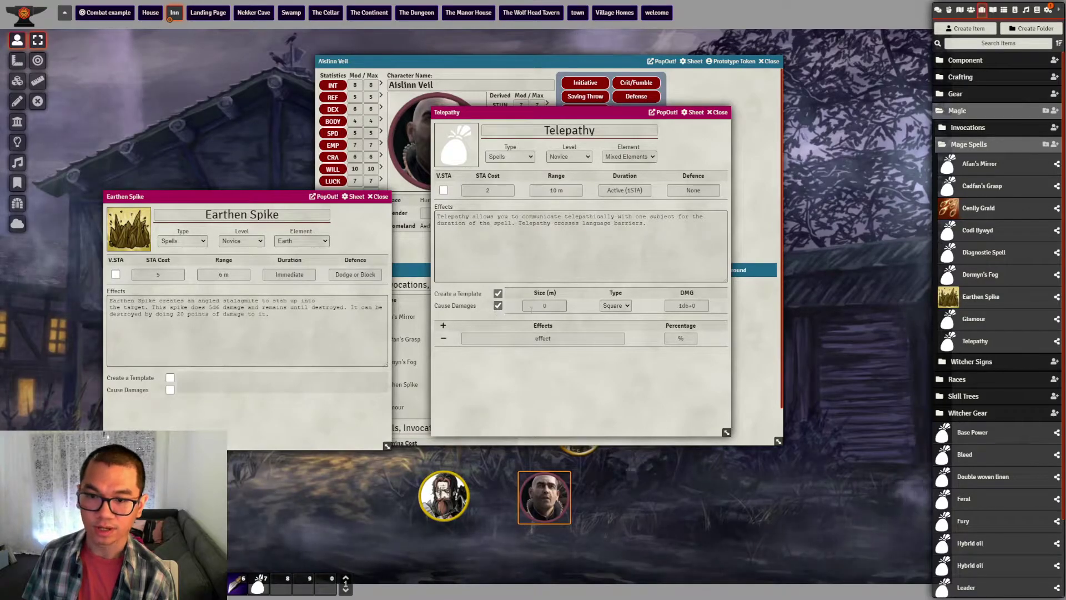
pyautogui.click(497, 306)
pyautogui.click(498, 294)
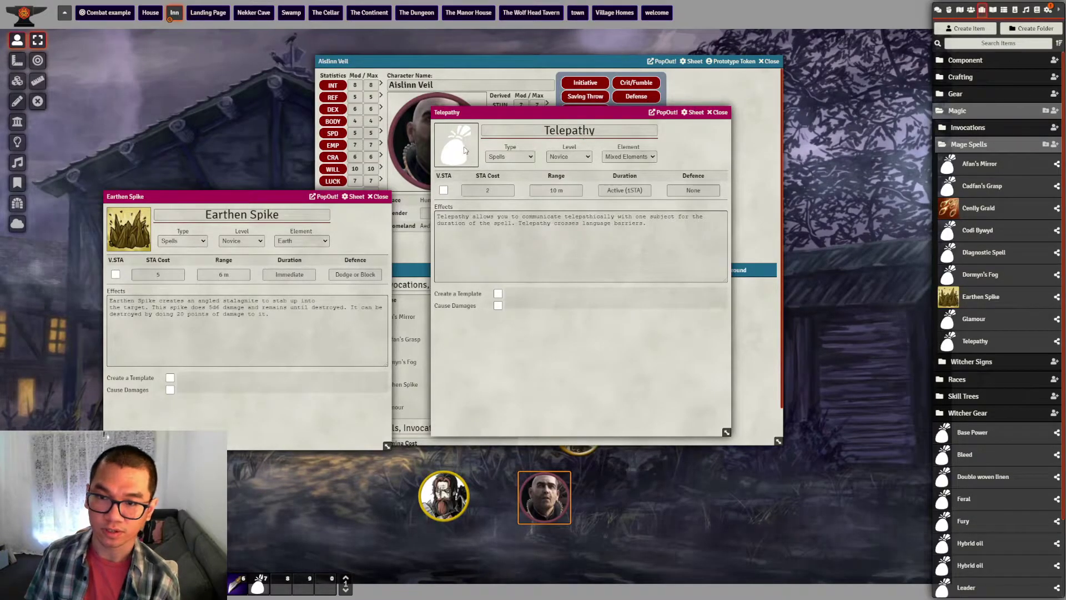
# Set Telepathy's image to the horned red eye icon from the core icons/magic/perception folder
pyautogui.click(464, 149)
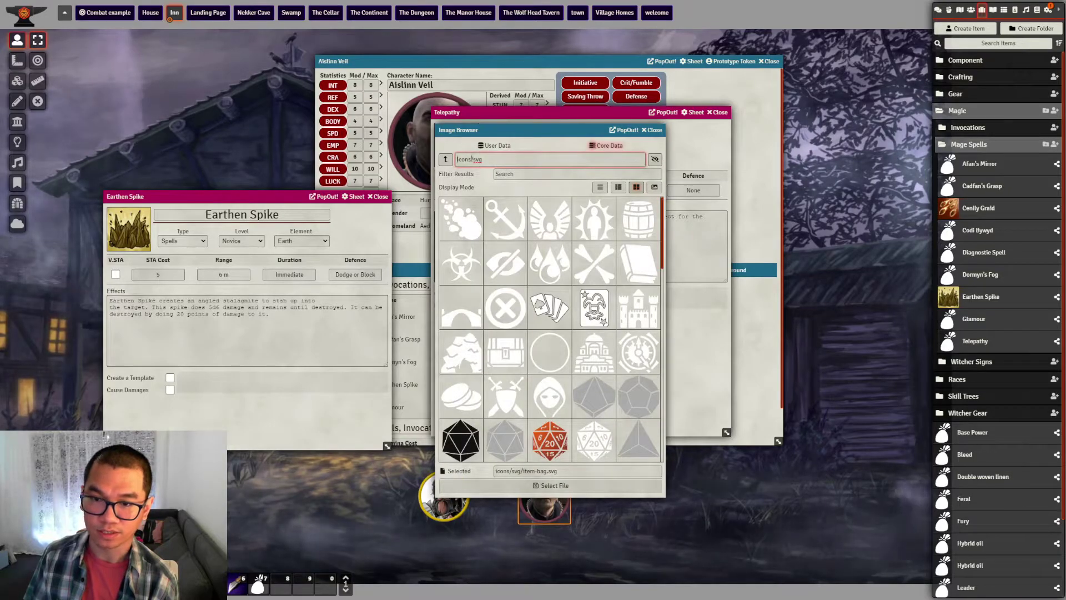
pyautogui.click(445, 159)
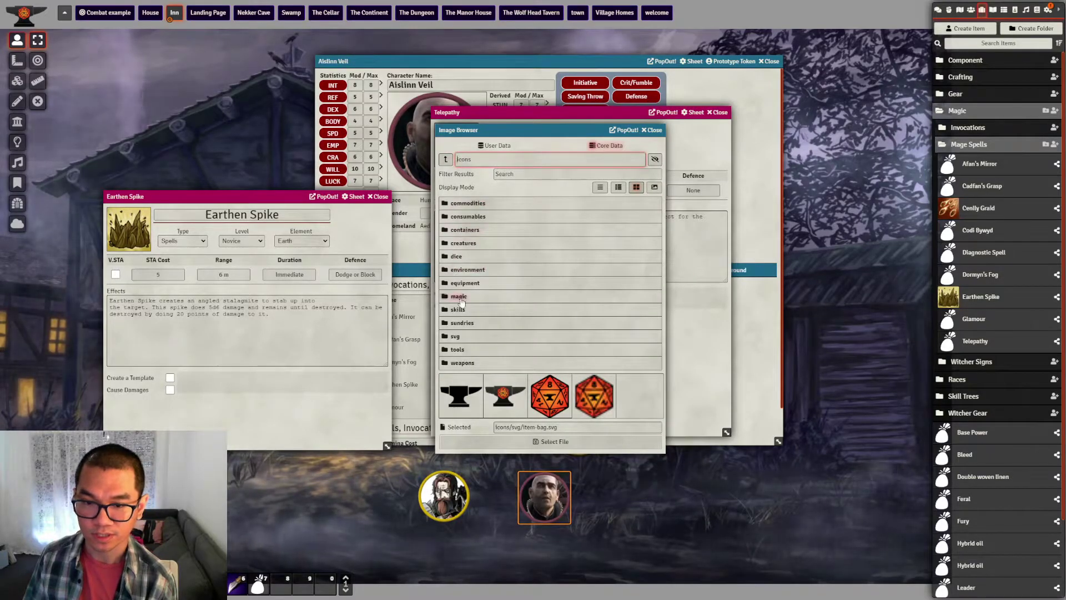
pyautogui.click(460, 297)
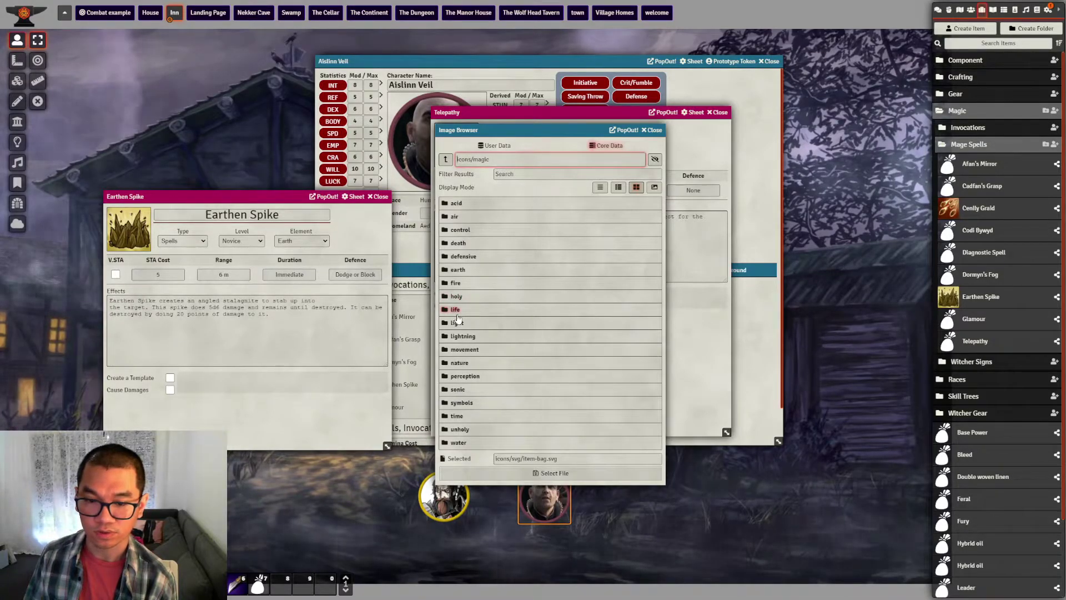
pyautogui.click(462, 230)
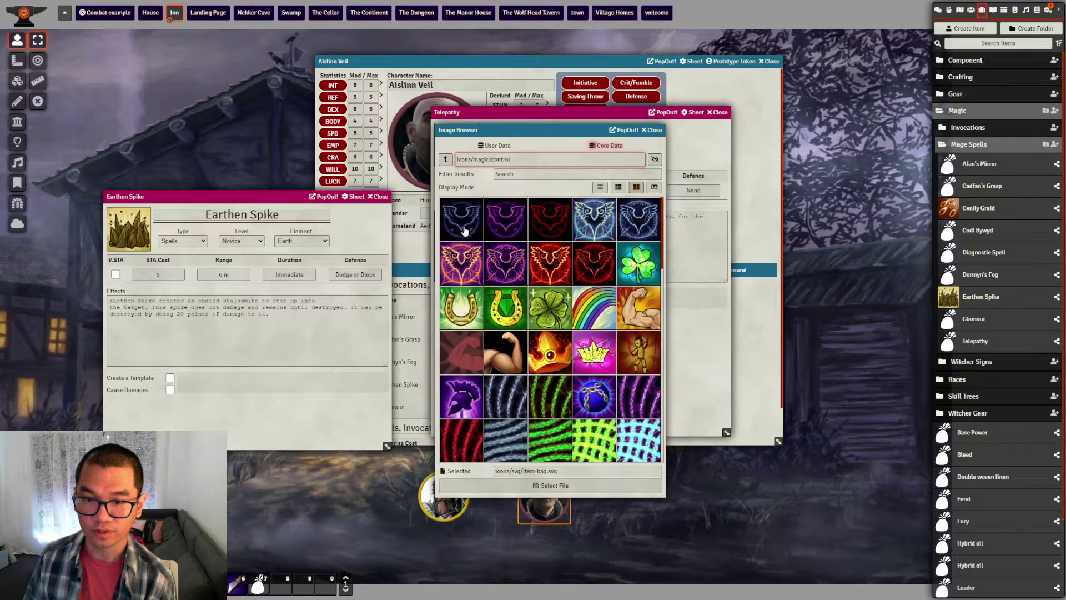
pyautogui.scroll(-2, 464, 230)
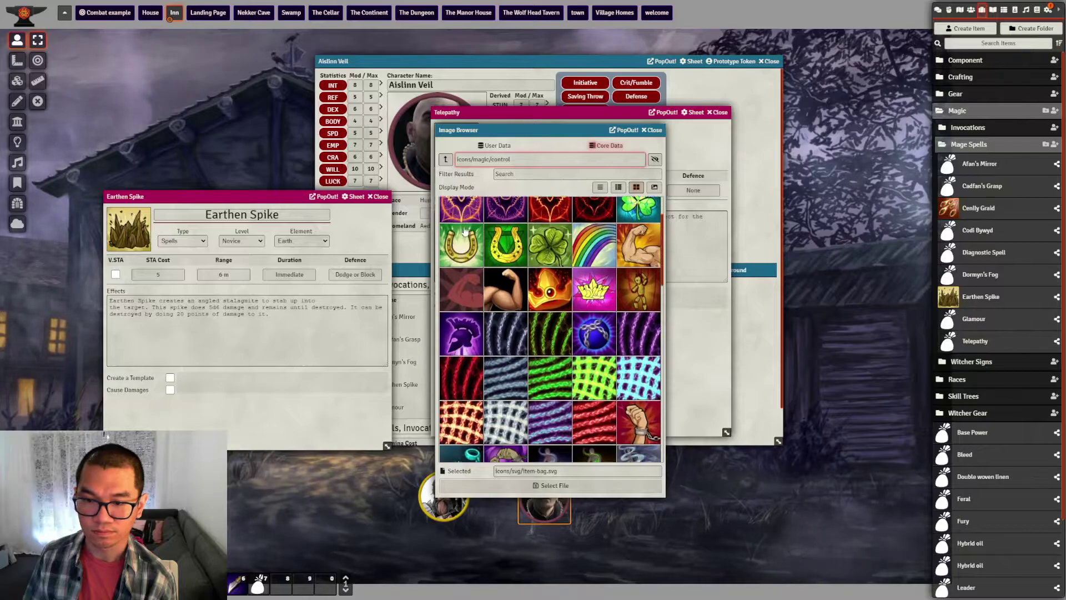
pyautogui.scroll(-3, 465, 231)
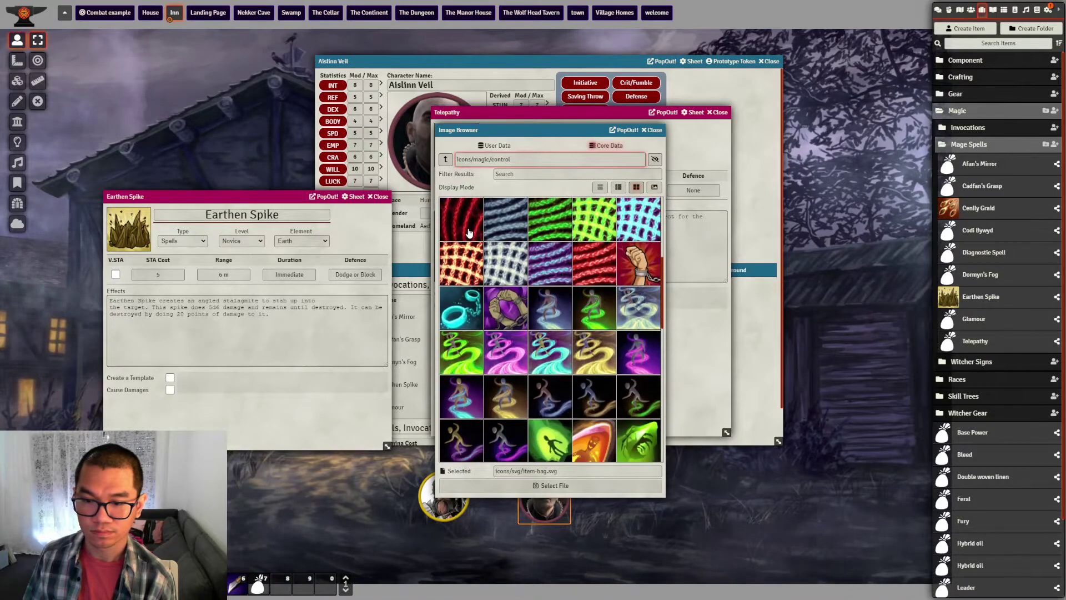
pyautogui.scroll(-8, 468, 233)
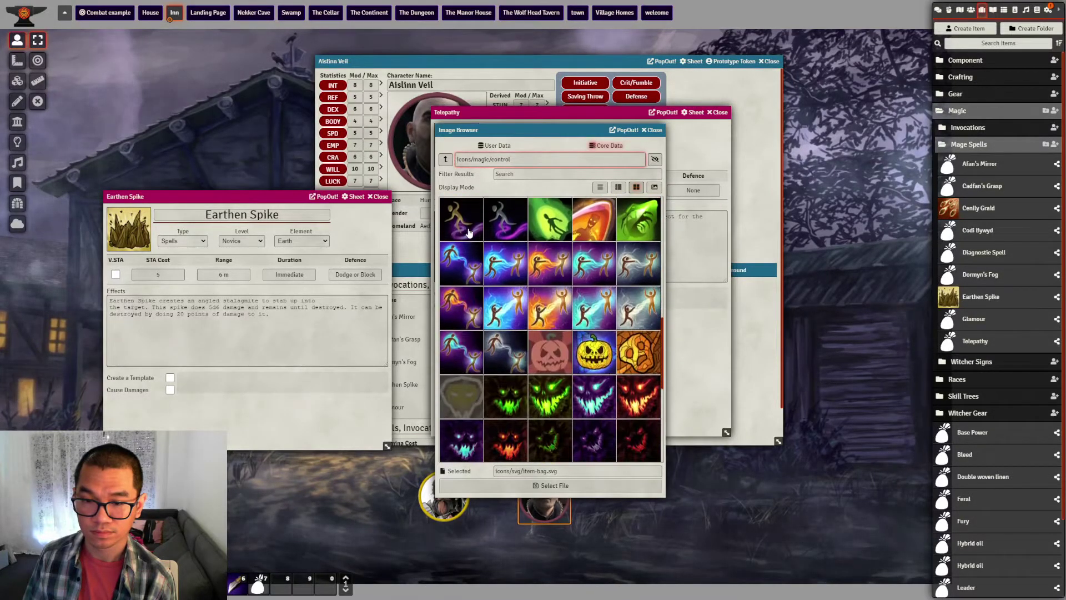
pyautogui.click(445, 160)
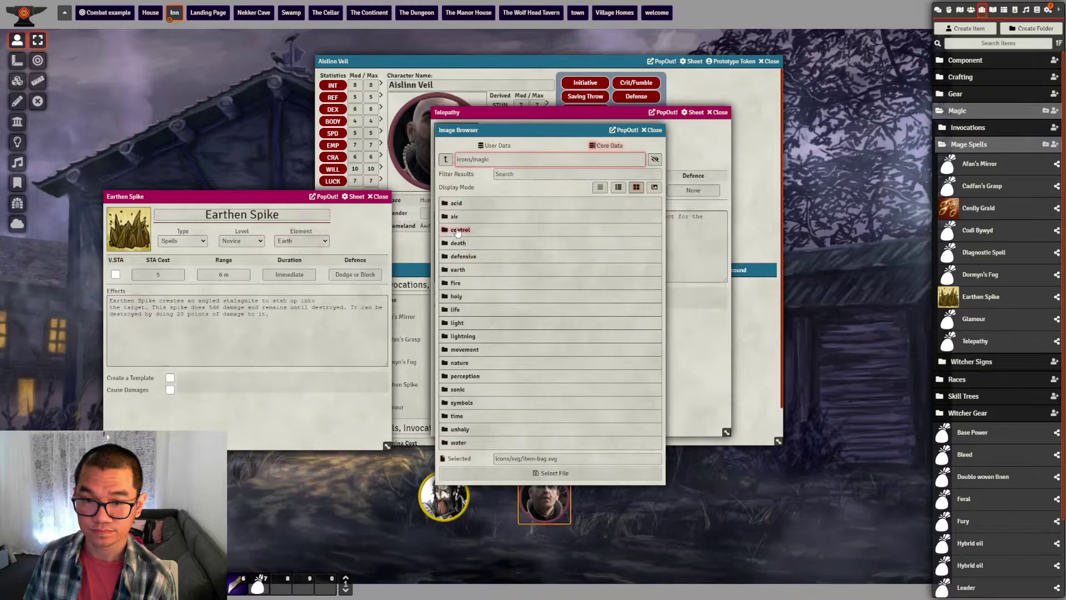
pyautogui.click(459, 377)
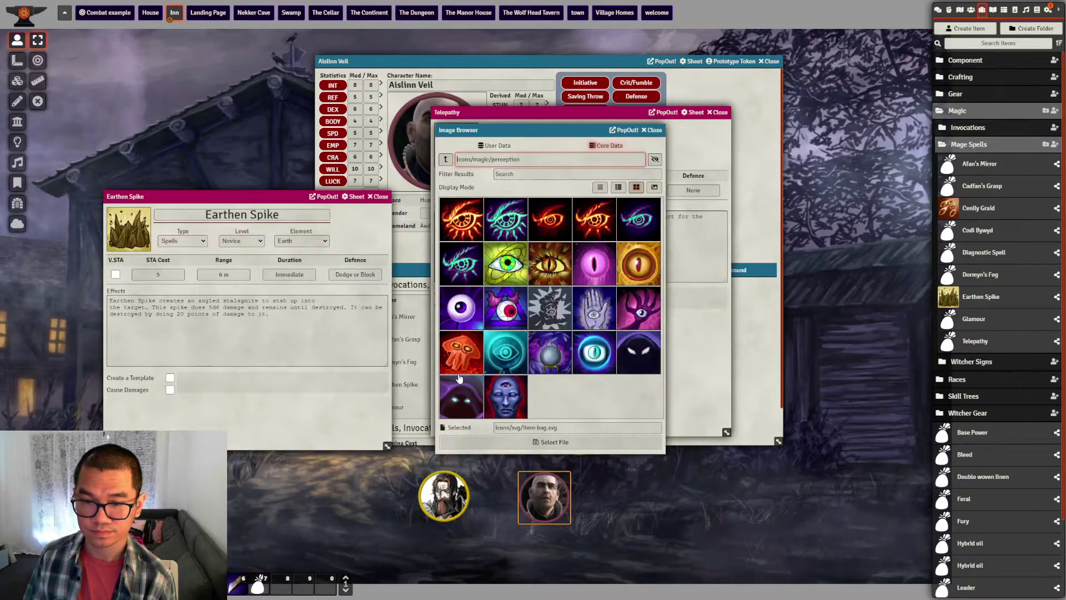
pyautogui.click(493, 300)
pyautogui.click(521, 443)
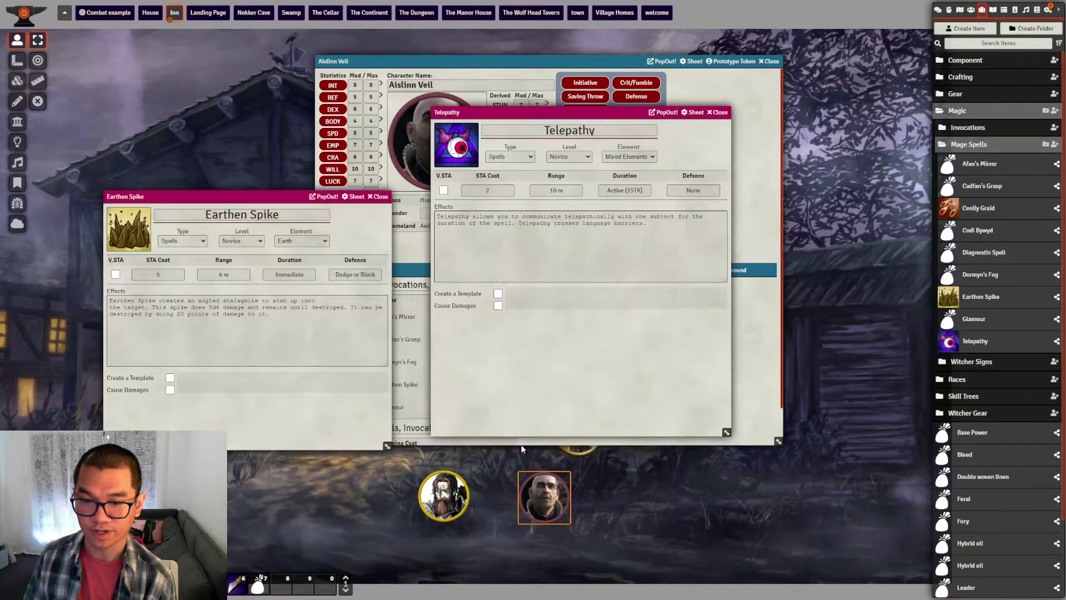
# Close the Telepathy and Earthen Spike sheets and add Telepathy to the mage's novice spells on the character sheet
pyautogui.press('Escape')
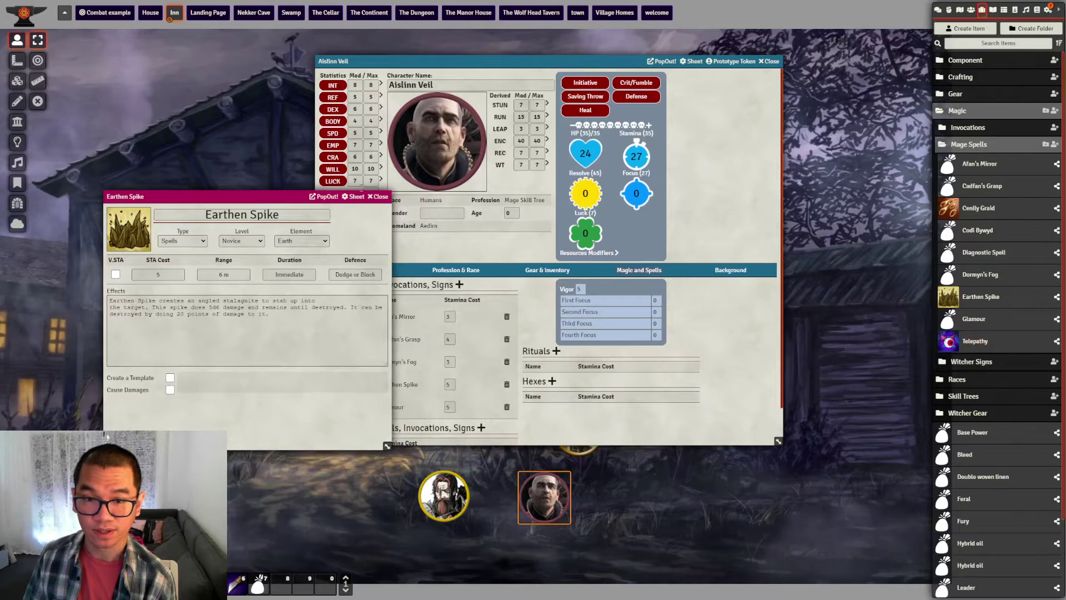
pyautogui.click(378, 196)
pyautogui.moveTo(985, 344); pyautogui.dragTo(462, 350)
pyautogui.scroll(-1, 464, 353)
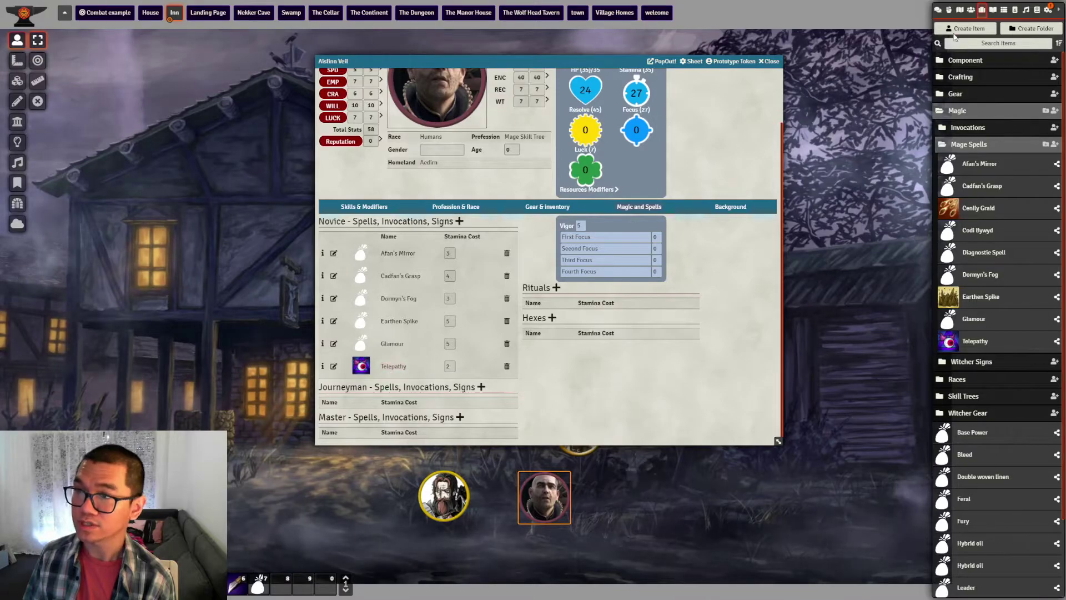
# Cast Telepathy from the character sheet without an extra attack or custom modifier, view the roll in the chat log, and close the sheet
pyautogui.click(938, 10)
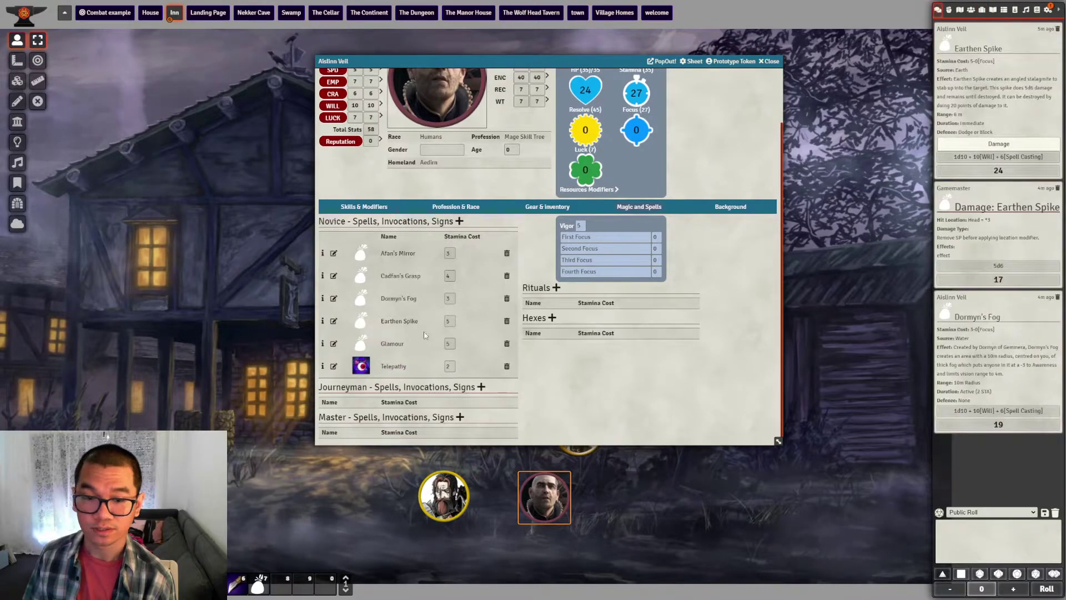
pyautogui.click(390, 367)
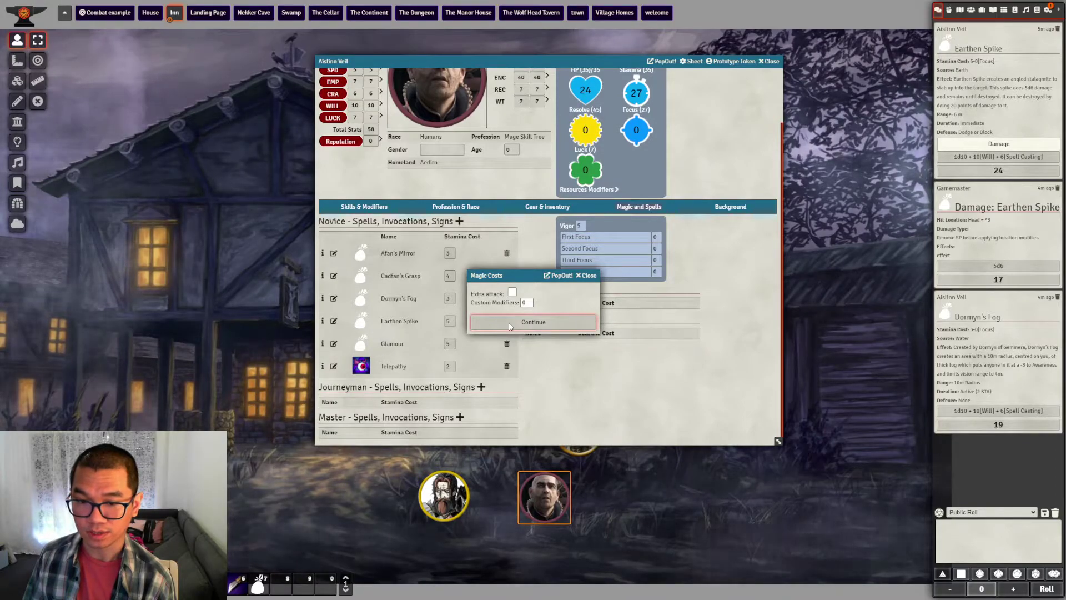
pyautogui.click(510, 326)
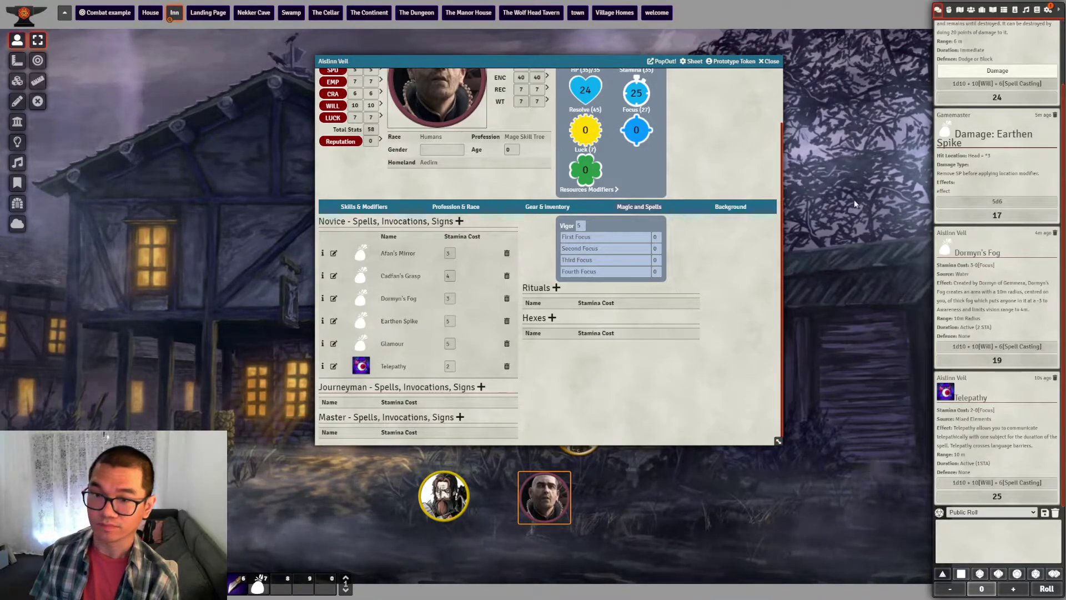
pyautogui.click(765, 61)
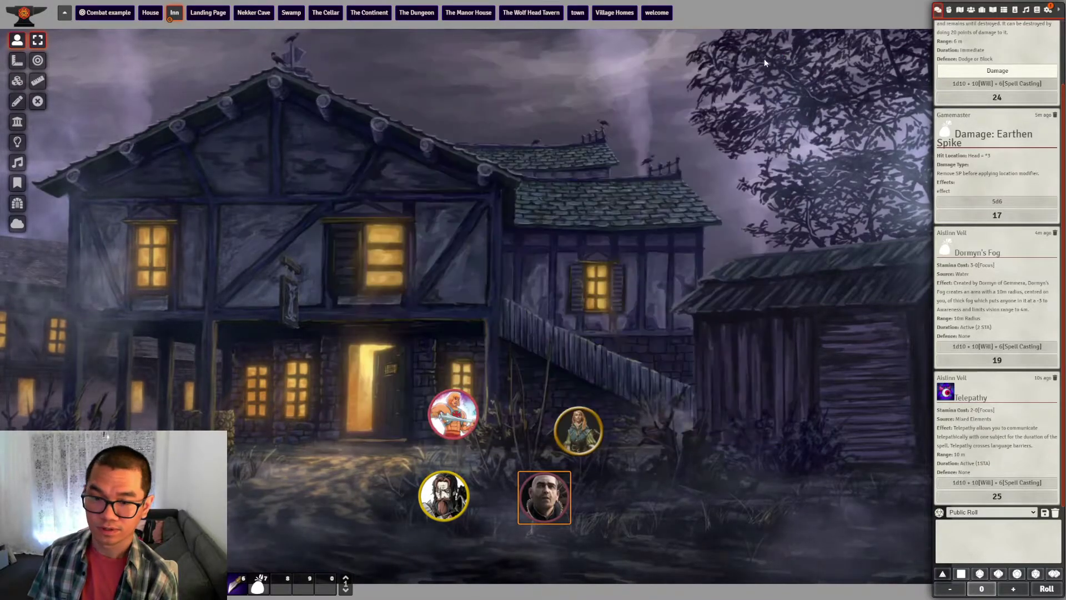
# Create a new item named Dispel of type spell in the Magic folder of the items list
pyautogui.click(982, 9)
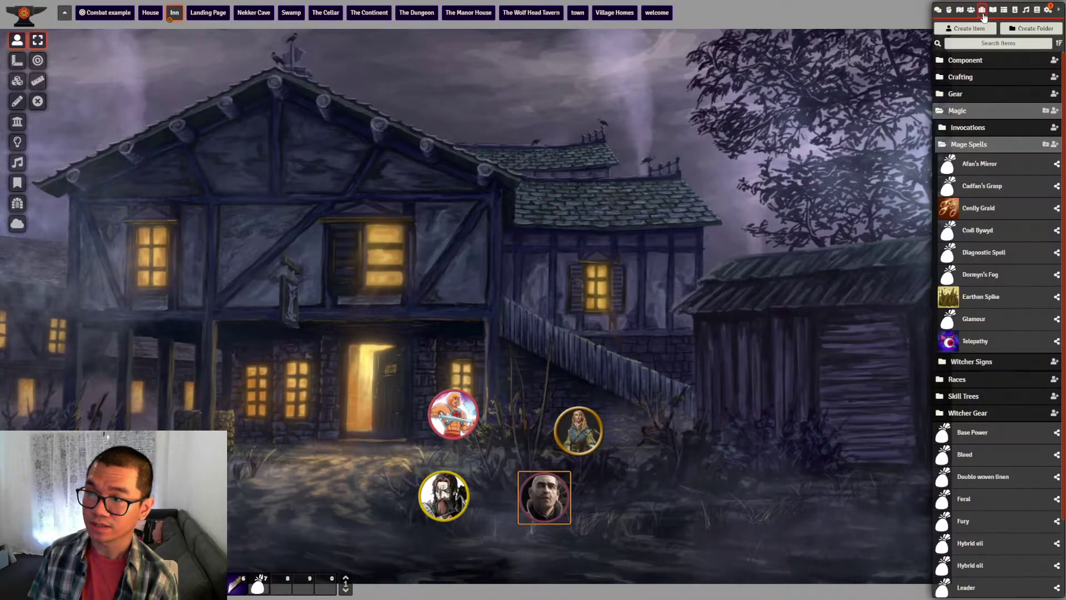
pyautogui.click(1054, 114)
pyautogui.click(899, 131)
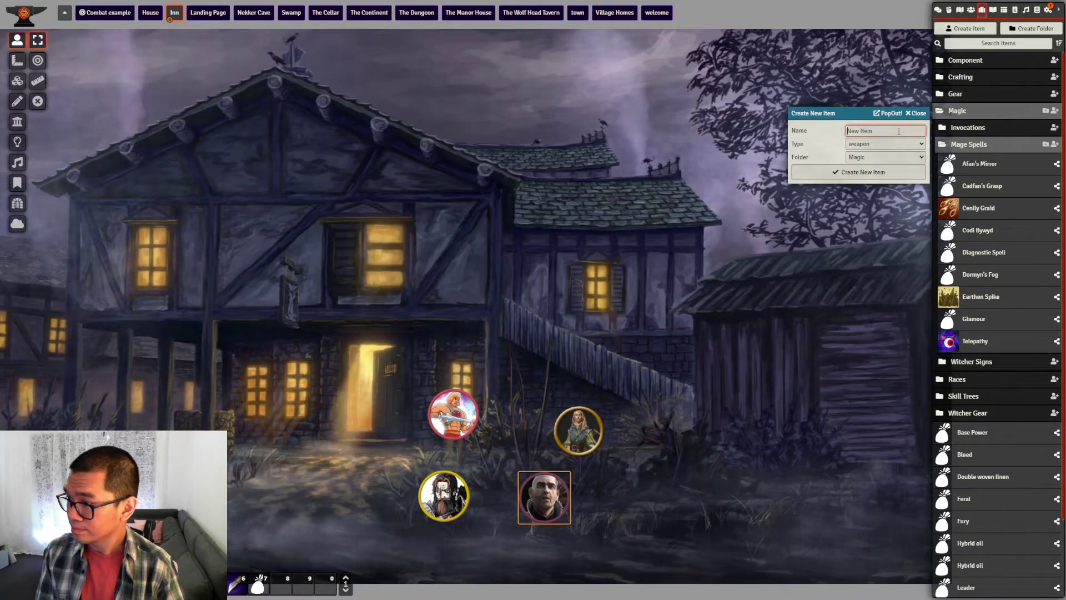
pyautogui.write('Dispel')
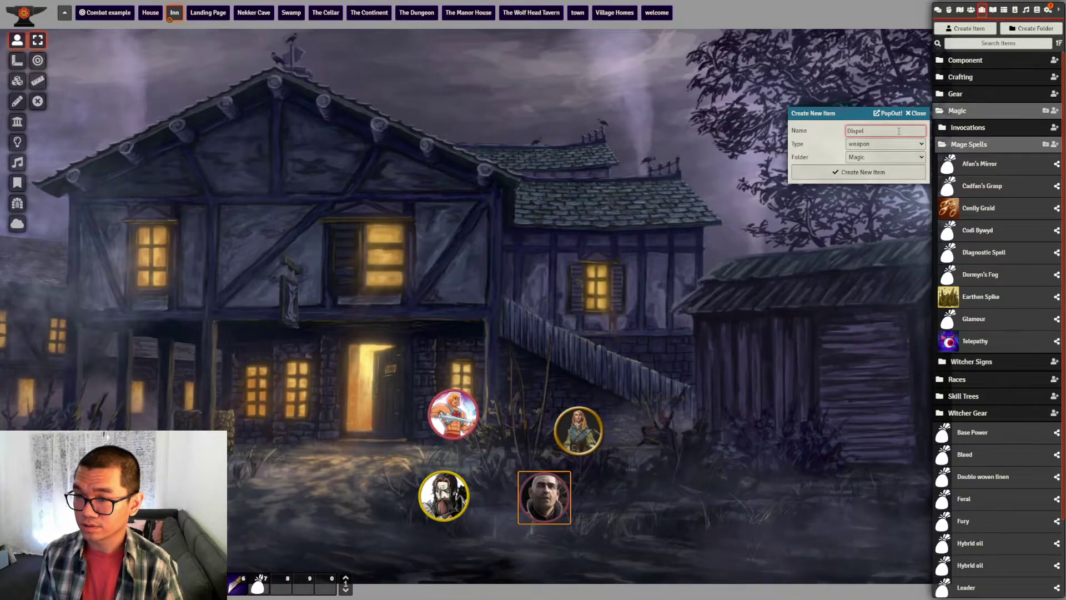
pyautogui.press('Tab')
pyautogui.press('s')
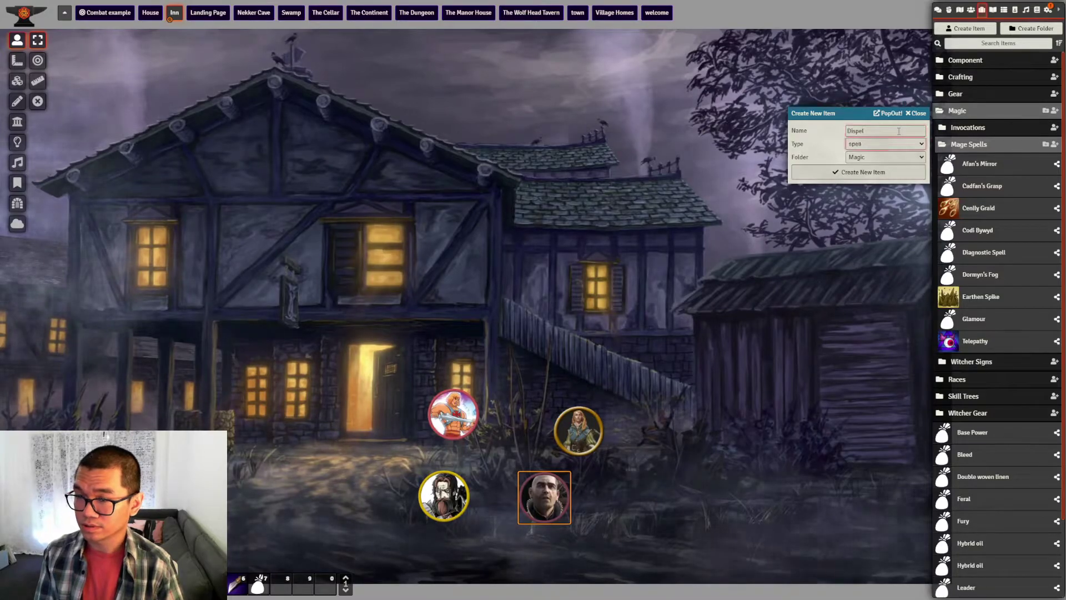
pyautogui.press('Return')
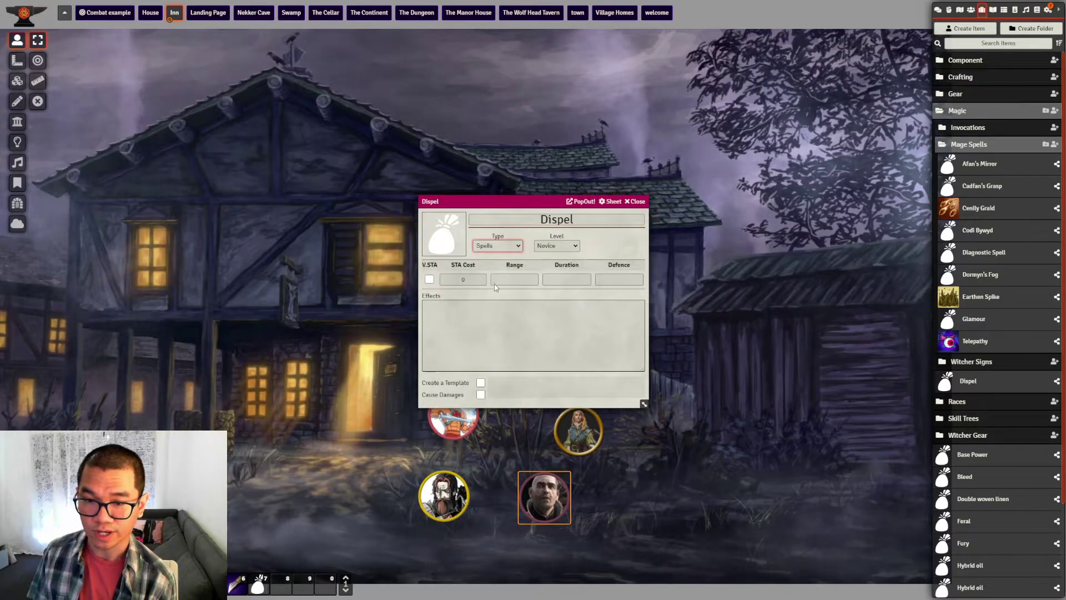
# Switch Dispel's type to Hexes and look through its danger, effects and requirements-to-lift fields
pyautogui.press('h')
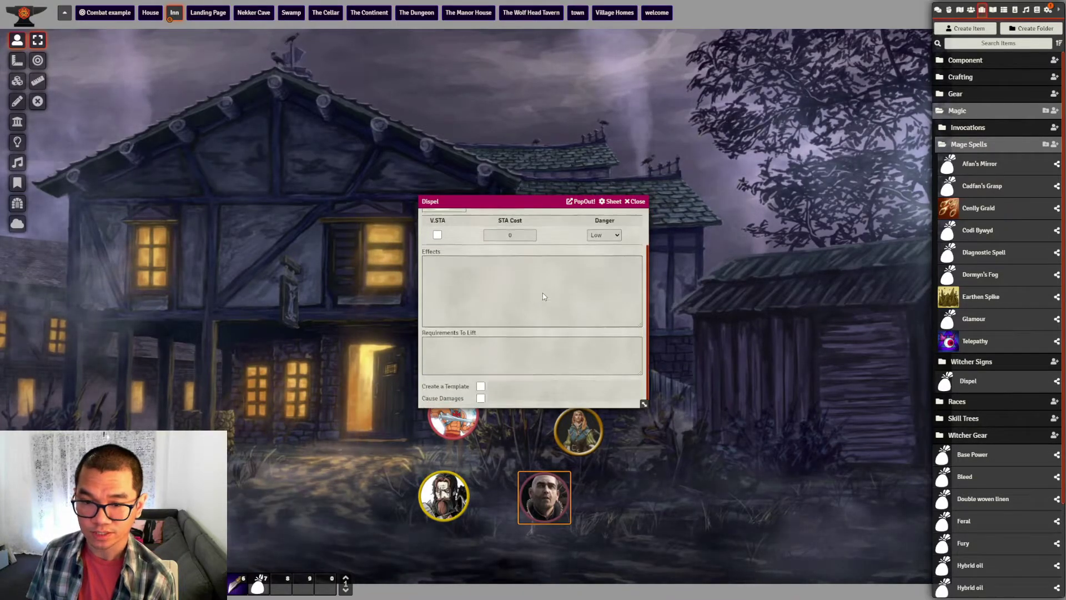
pyautogui.click(532, 312)
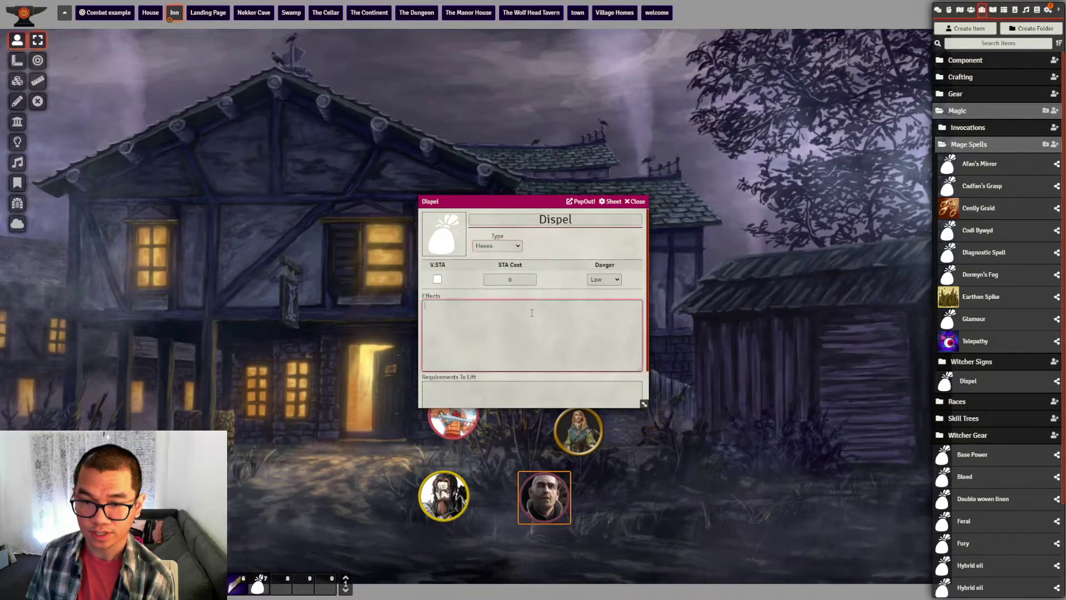
pyautogui.click(491, 396)
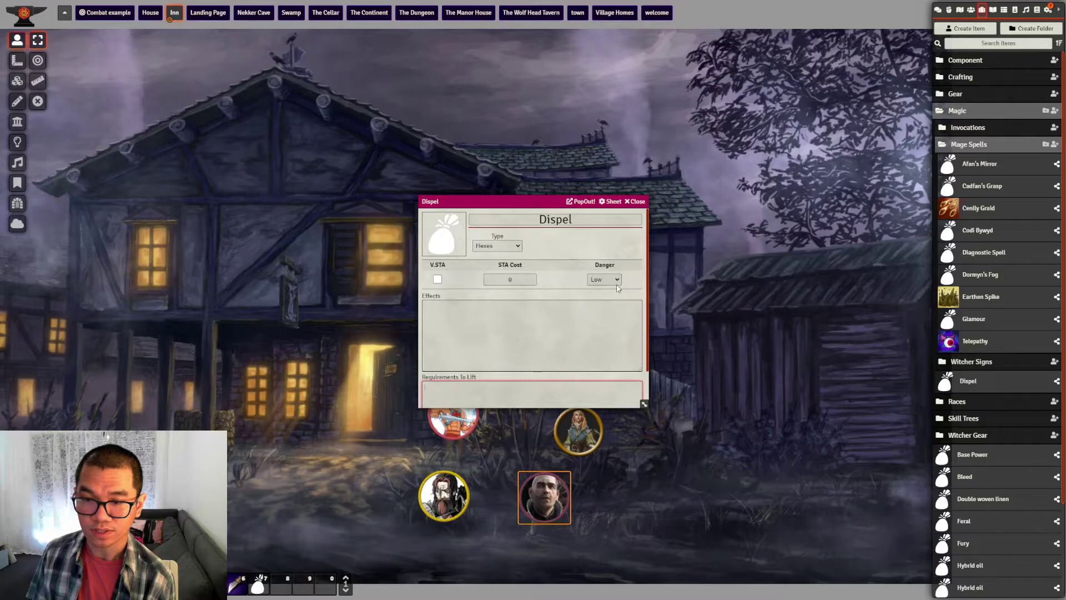
# Switch Dispel's type to Rituals and look through its preparation time, effects and components fields
pyautogui.click(499, 247)
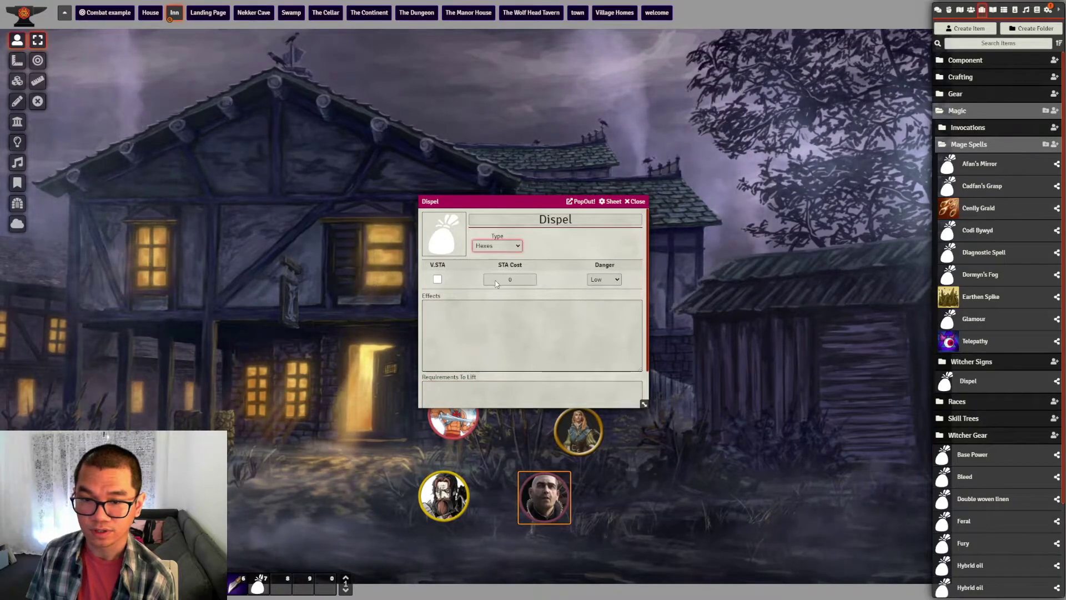
pyautogui.click(496, 279)
pyautogui.click(510, 279)
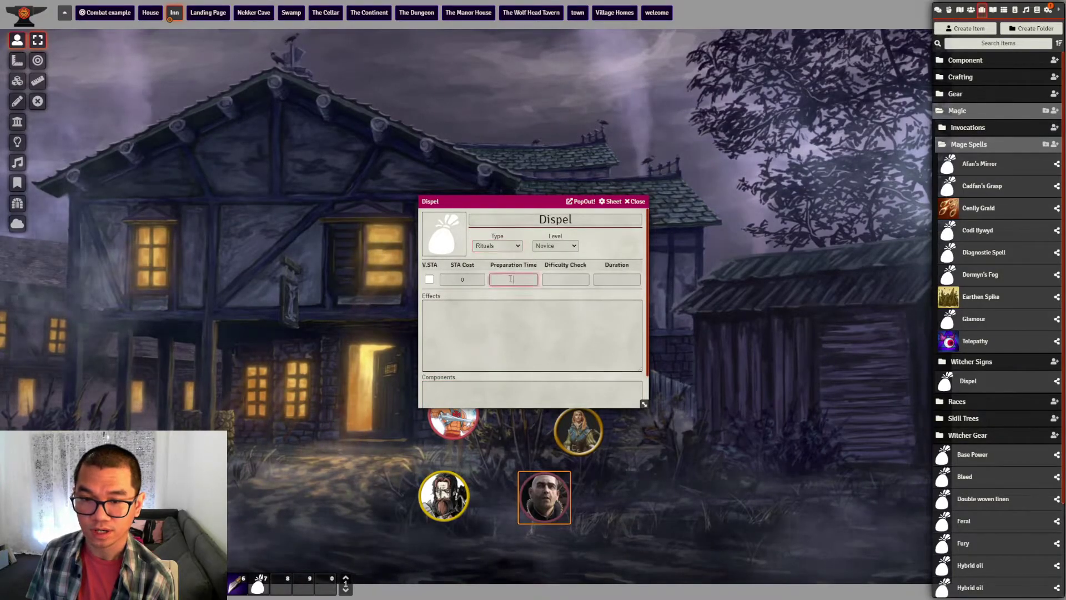
pyautogui.click(539, 306)
pyautogui.scroll(-1, 539, 306)
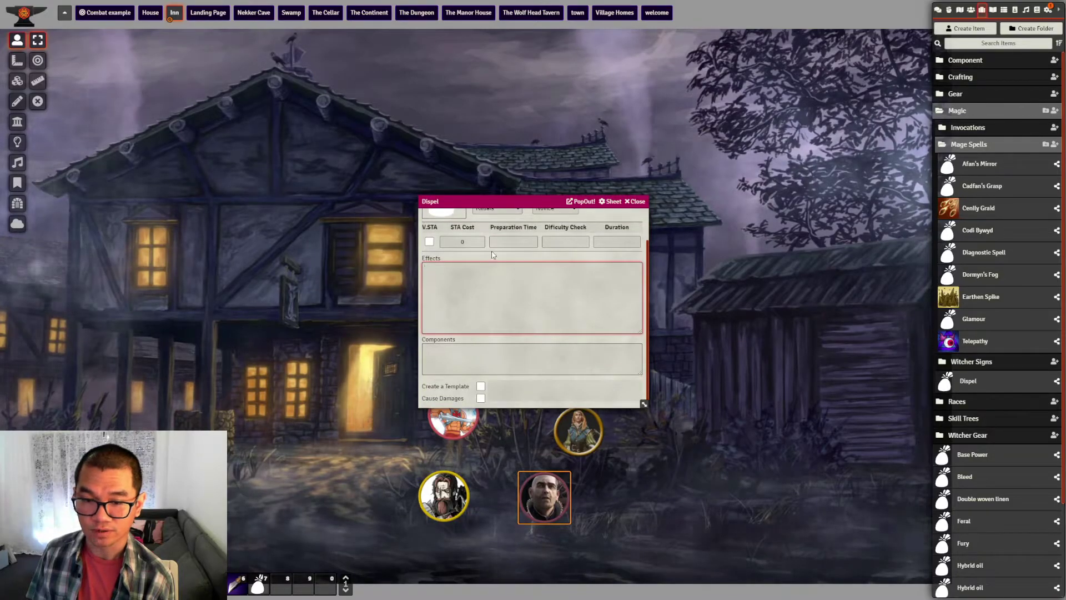
pyautogui.click(466, 370)
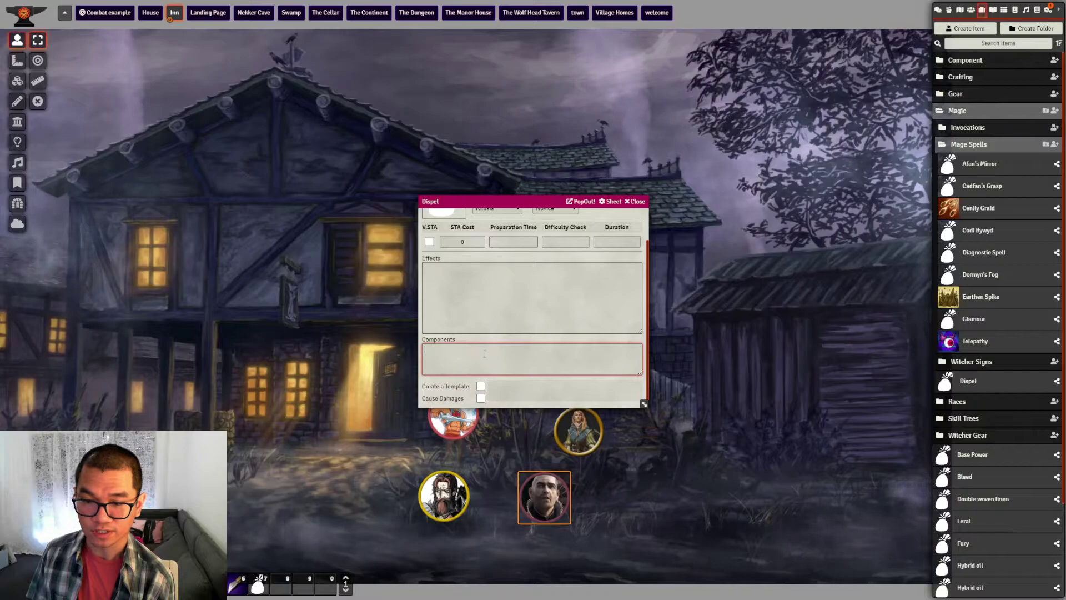
pyautogui.scroll(2, 505, 267)
# Switch Dispel's type to Witcher Signs and open the Aard sign's sheet, enlarged beside it, for comparison
pyautogui.click(497, 245)
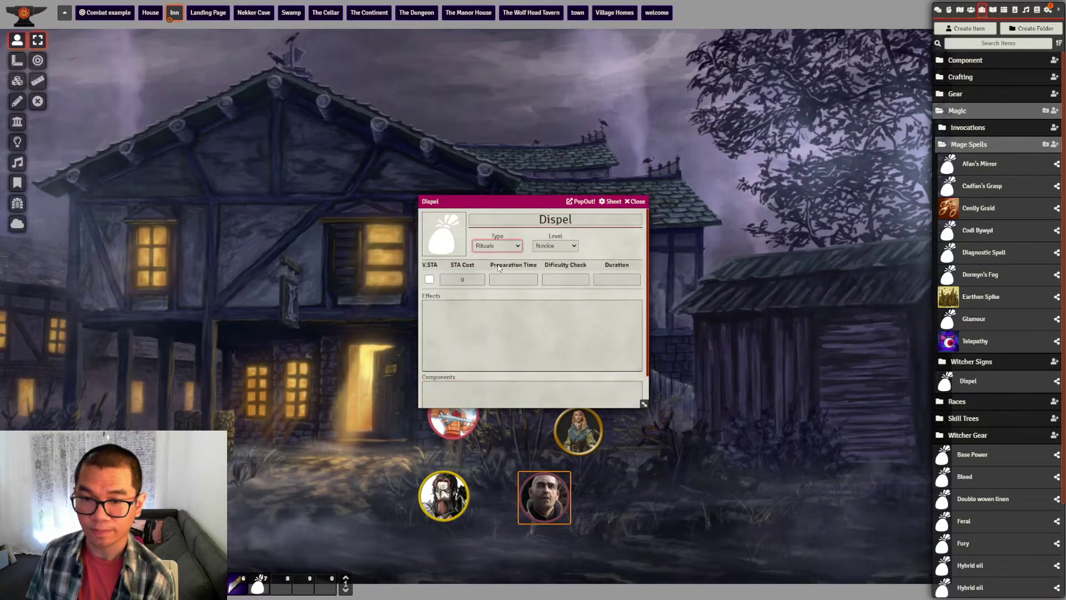
pyautogui.click(498, 271)
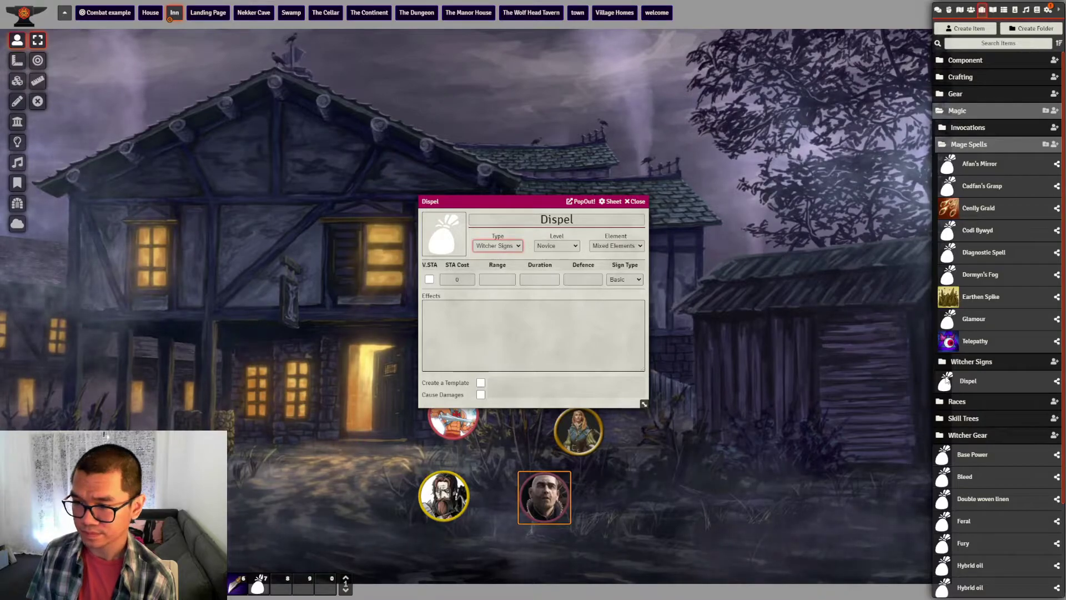
pyautogui.click(971, 367)
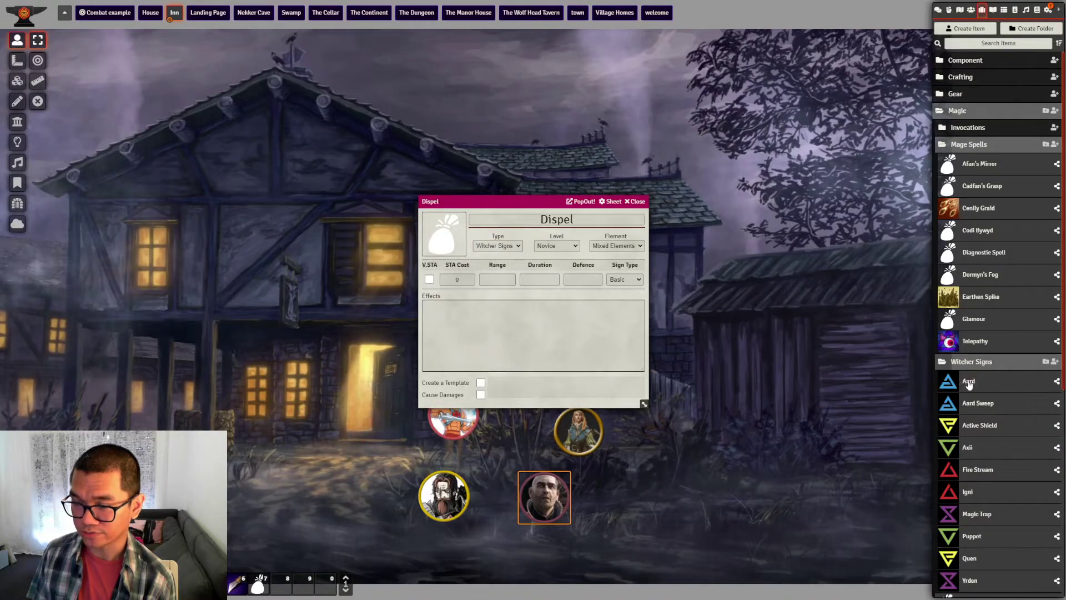
pyautogui.click(968, 384)
pyautogui.moveTo(532, 204); pyautogui.dragTo(765, 118)
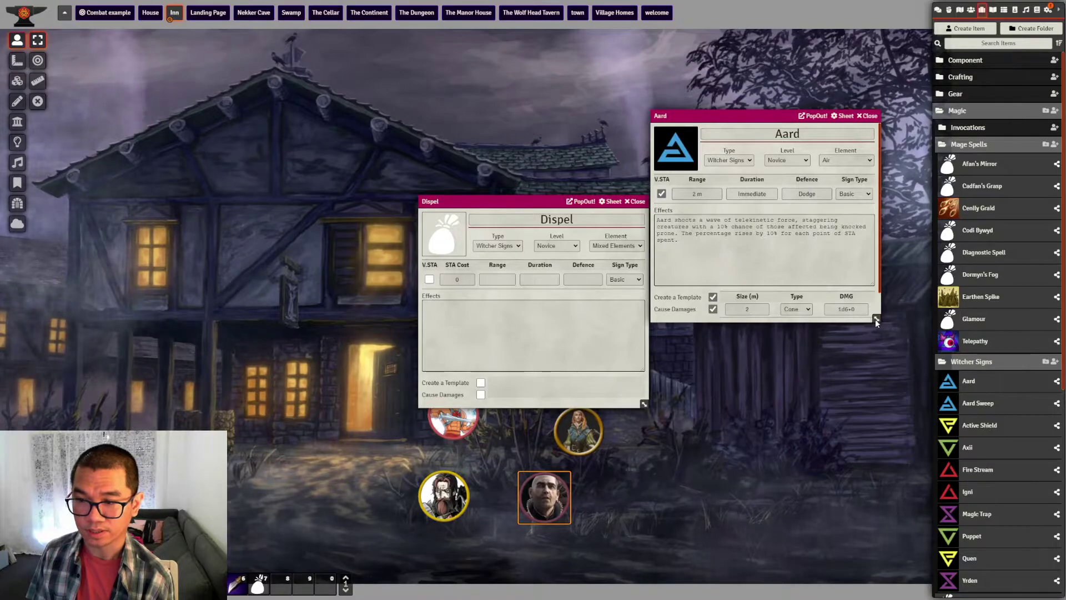
pyautogui.moveTo(876, 319); pyautogui.dragTo(896, 404)
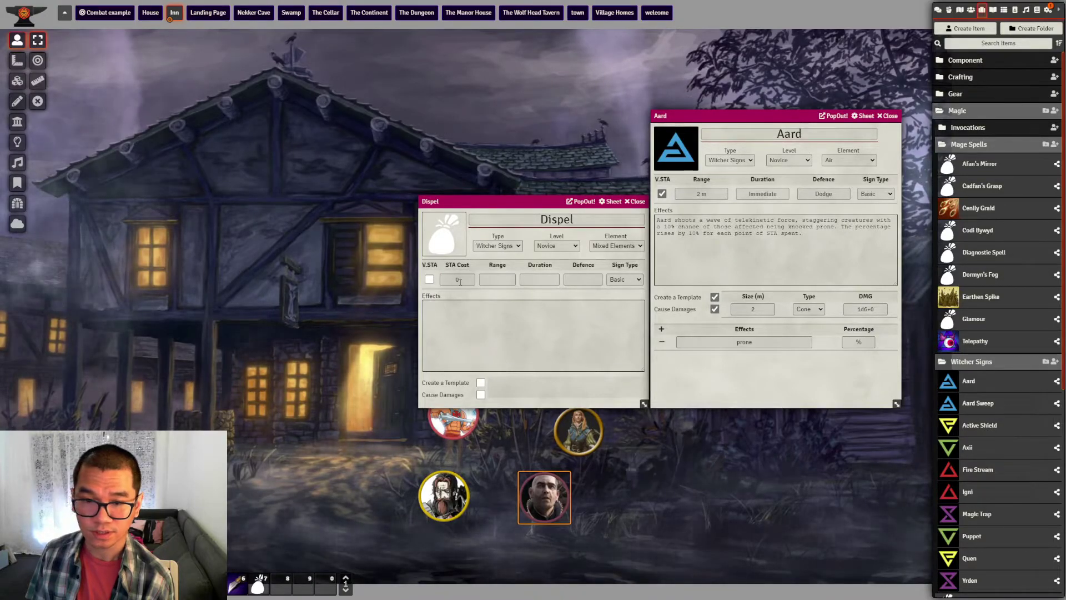
# Switch Dispel's type to Invocations, view the invocation type options, and close the Aard sheet
pyautogui.click(498, 246)
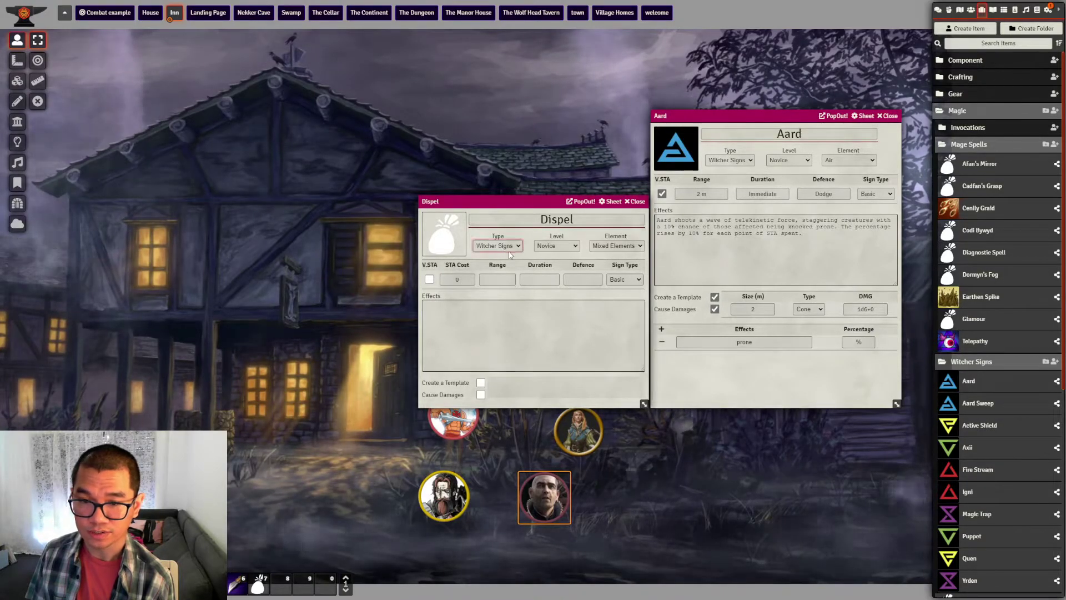
pyautogui.click(505, 266)
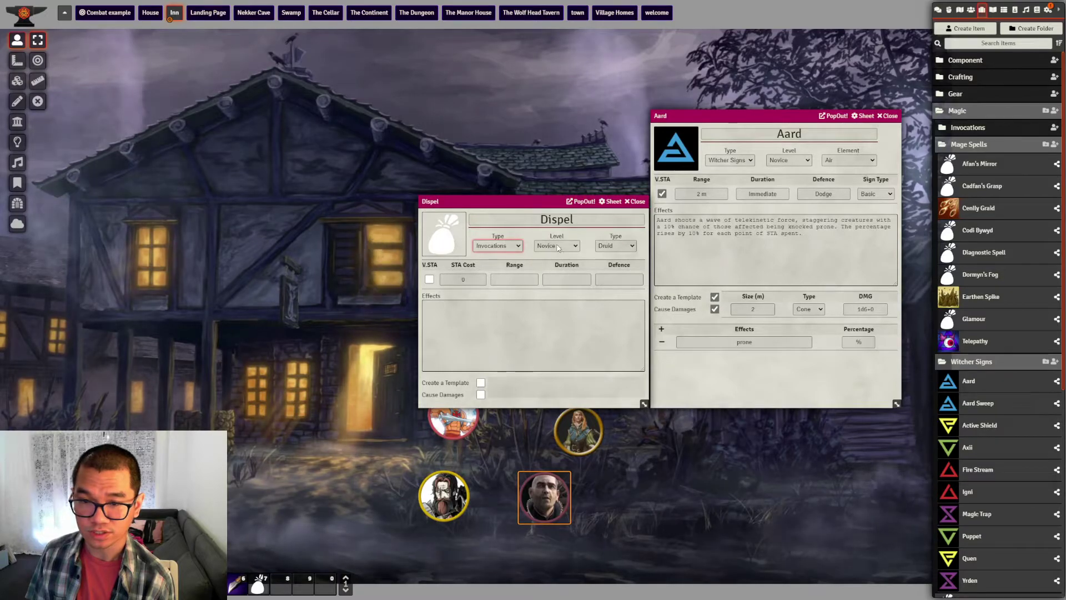
pyautogui.click(624, 248)
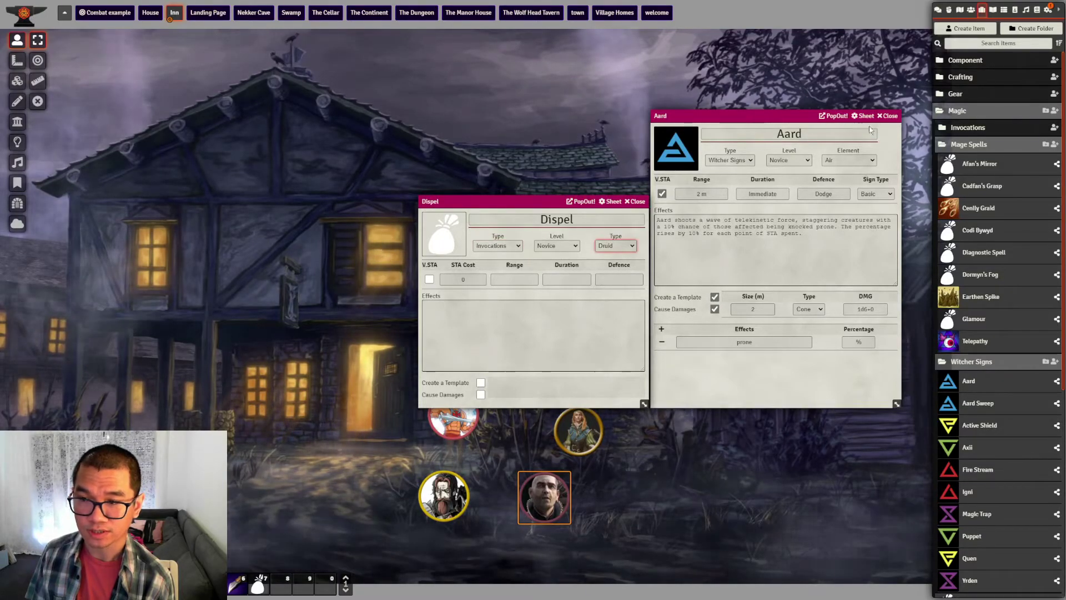
pyautogui.click(890, 116)
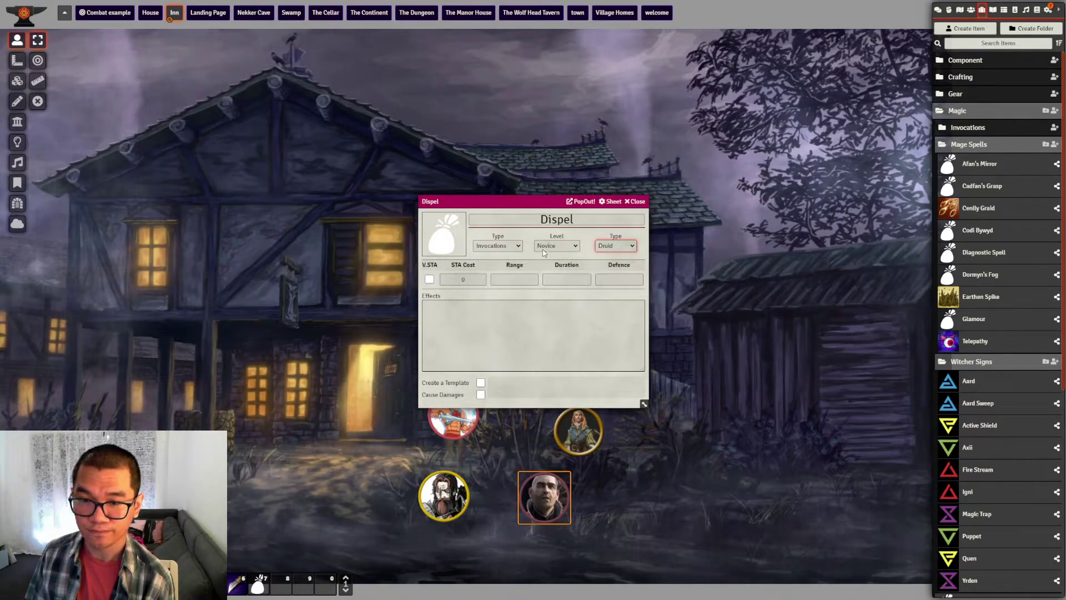
# Set Dispel's type back to Spells and close its sheet
pyautogui.click(497, 245)
pyautogui.click(499, 261)
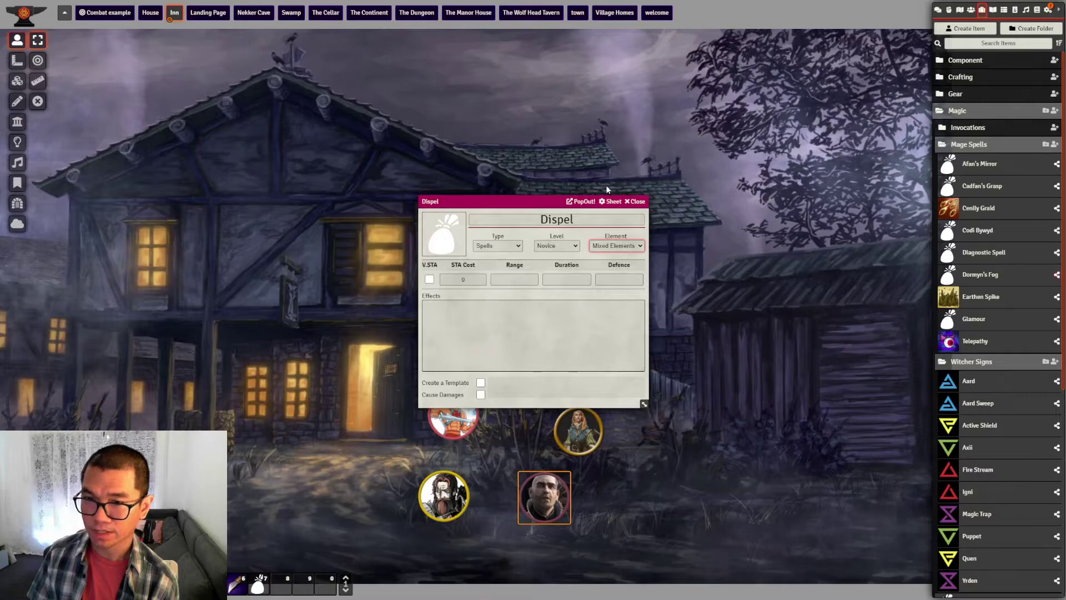
pyautogui.click(634, 201)
# Collapse the Mage Spells folder, view the Web of Lies invocation's sheet from the Invocations folder, and close it
pyautogui.click(991, 144)
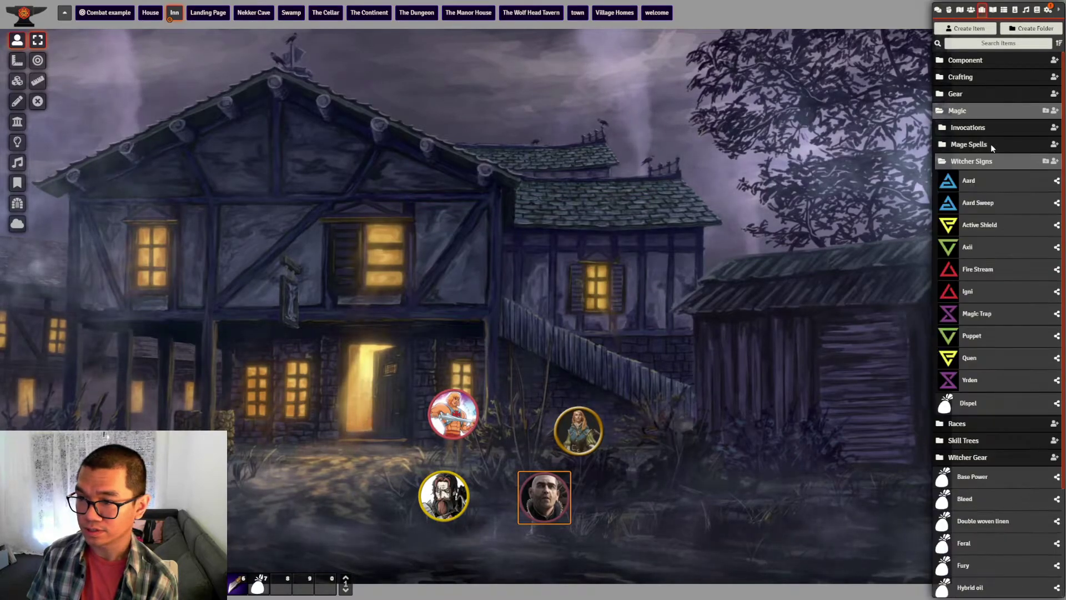
pyautogui.click(985, 129)
pyautogui.click(967, 170)
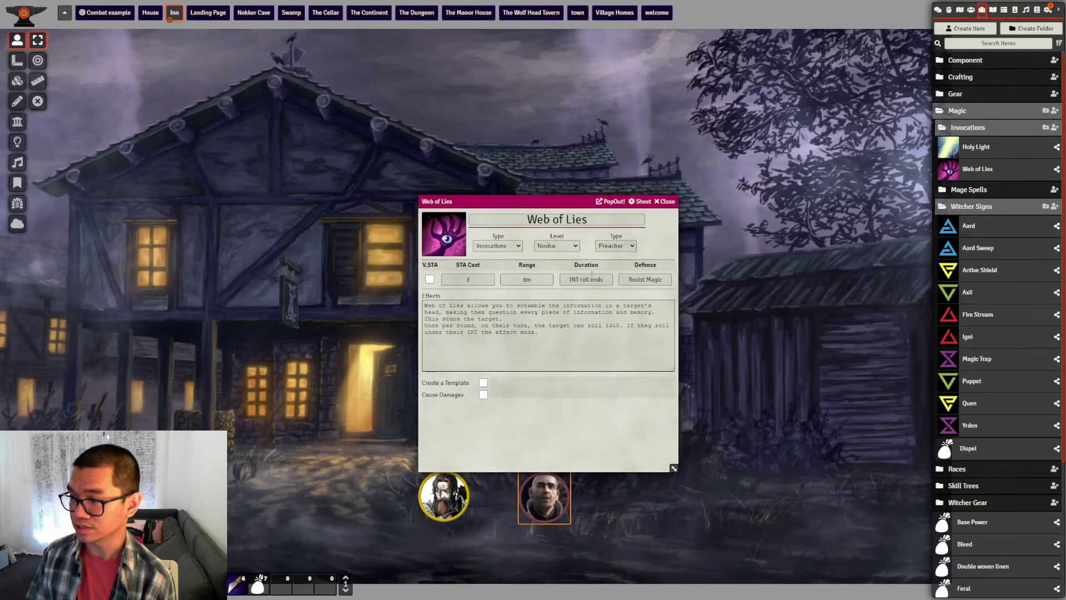
pyautogui.click(668, 202)
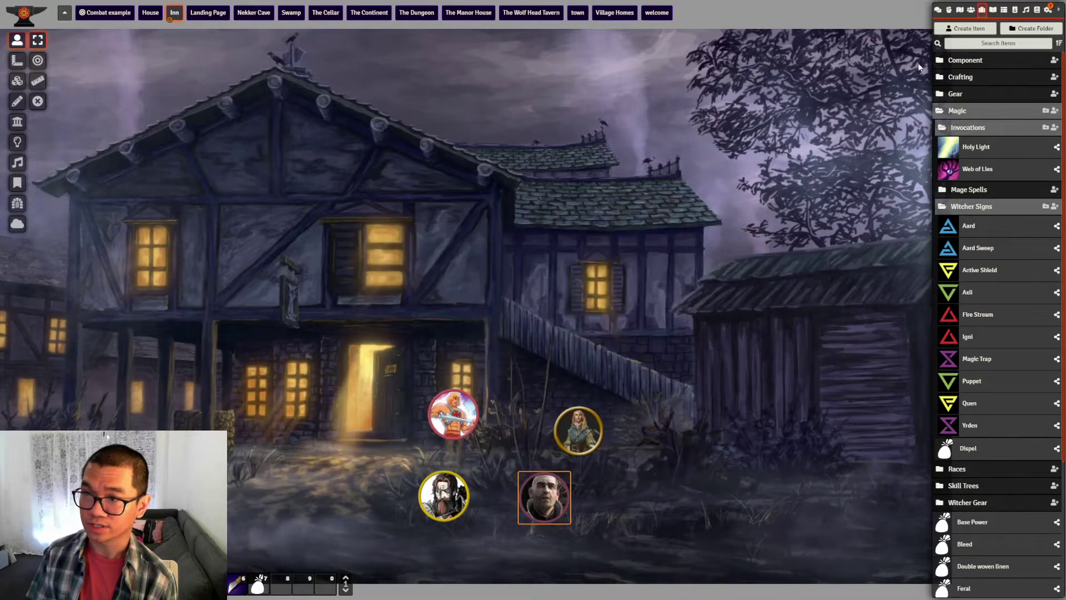
# Heal the mage from the character sheet with Spent Day Resting and Received Healing Hands, and close the sheet
pyautogui.doubleClick(541, 499)
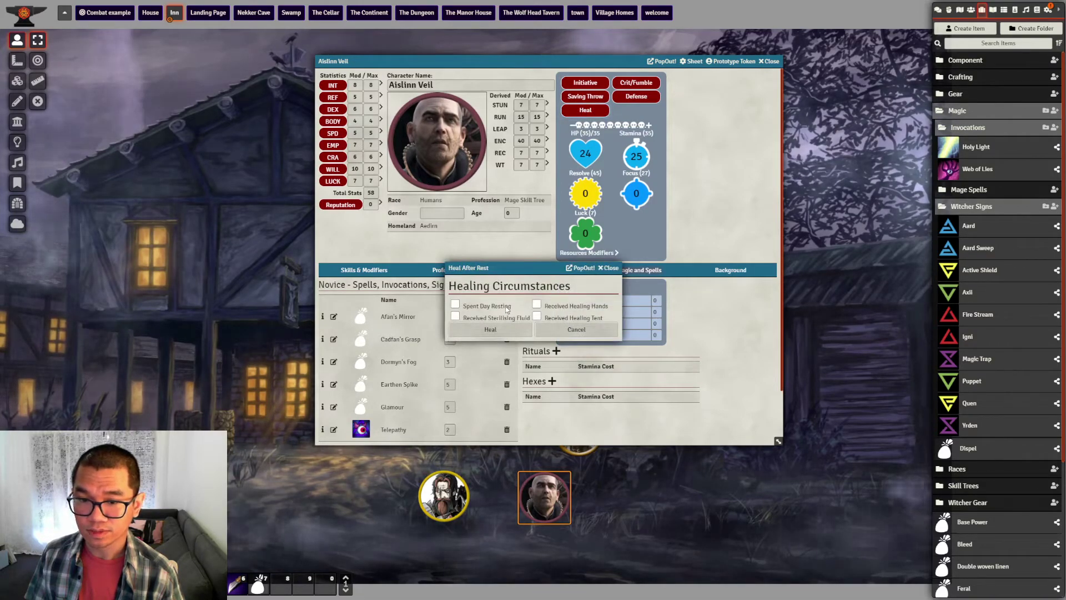
pyautogui.click(506, 307)
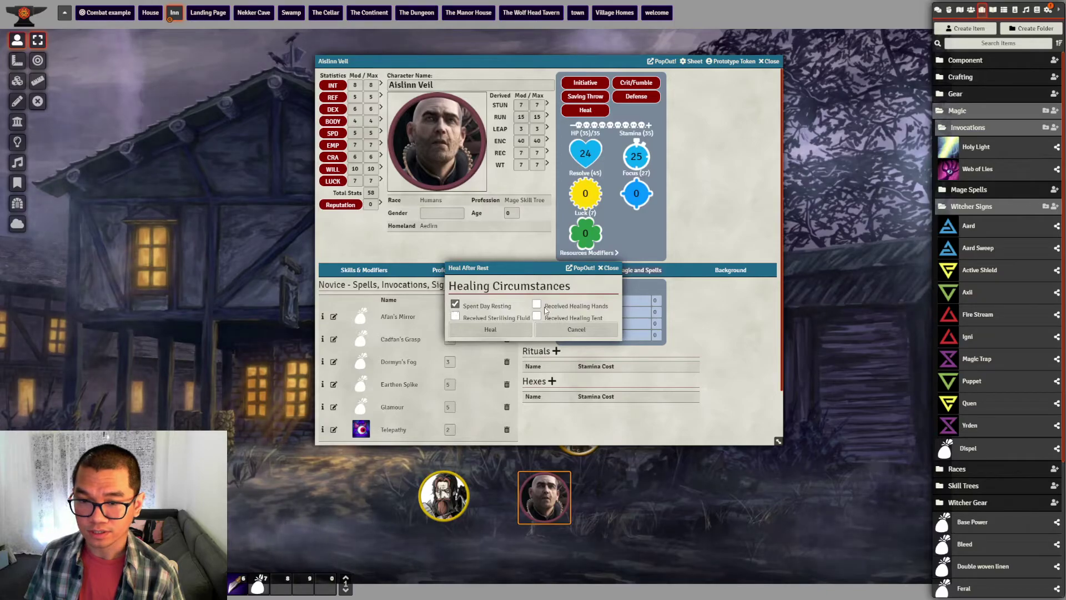
pyautogui.click(537, 305)
pyautogui.click(491, 330)
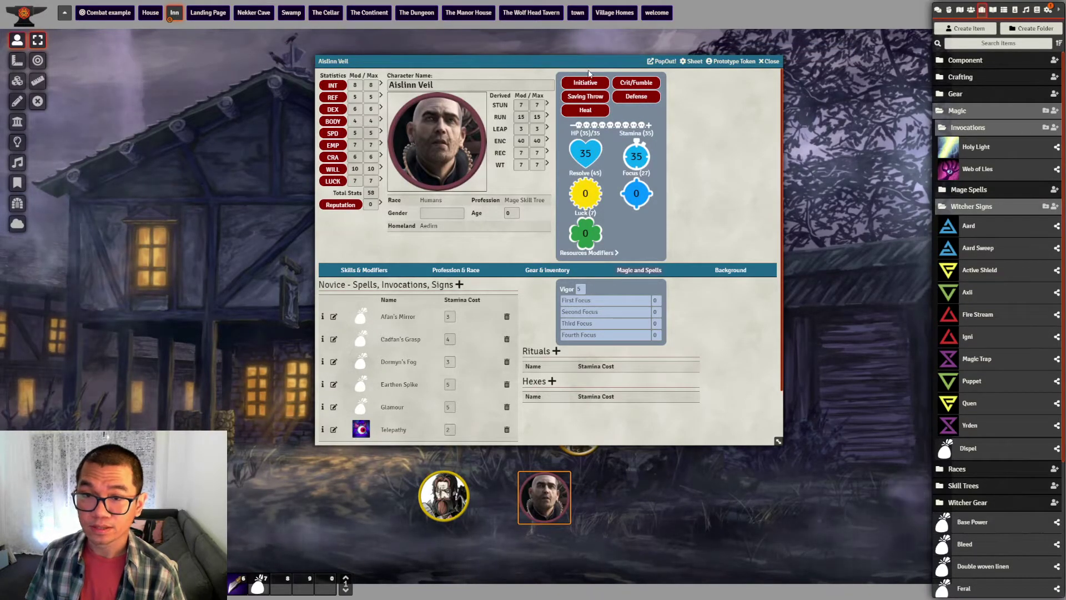
pyautogui.click(770, 62)
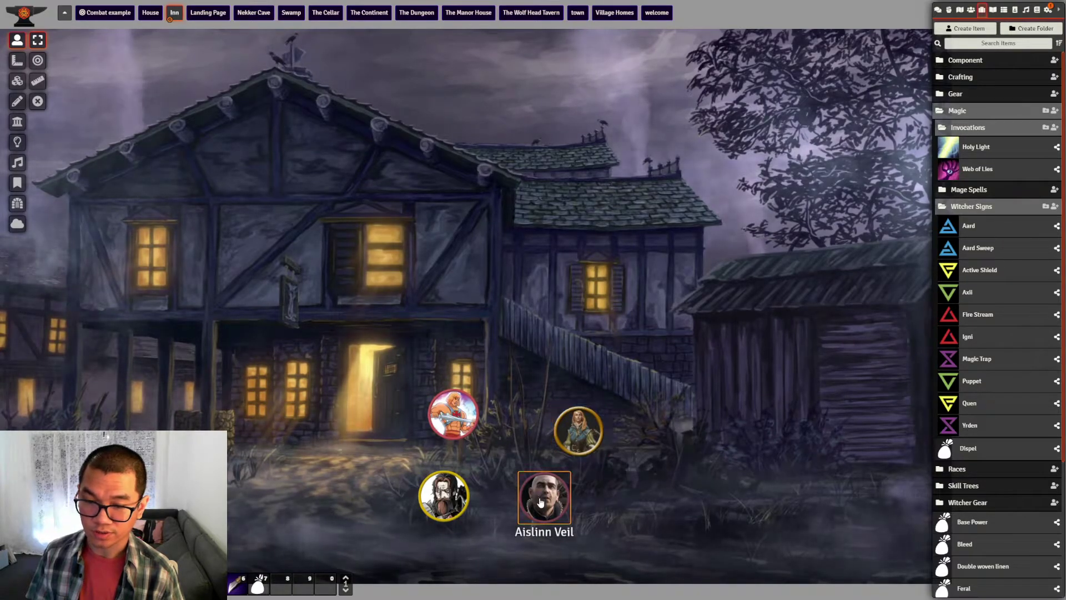
# Move the mage token up onto the inn's front wall and the two tokens beneath it over to the area left of the doorway
pyautogui.moveTo(542, 503); pyautogui.dragTo(451, 305)
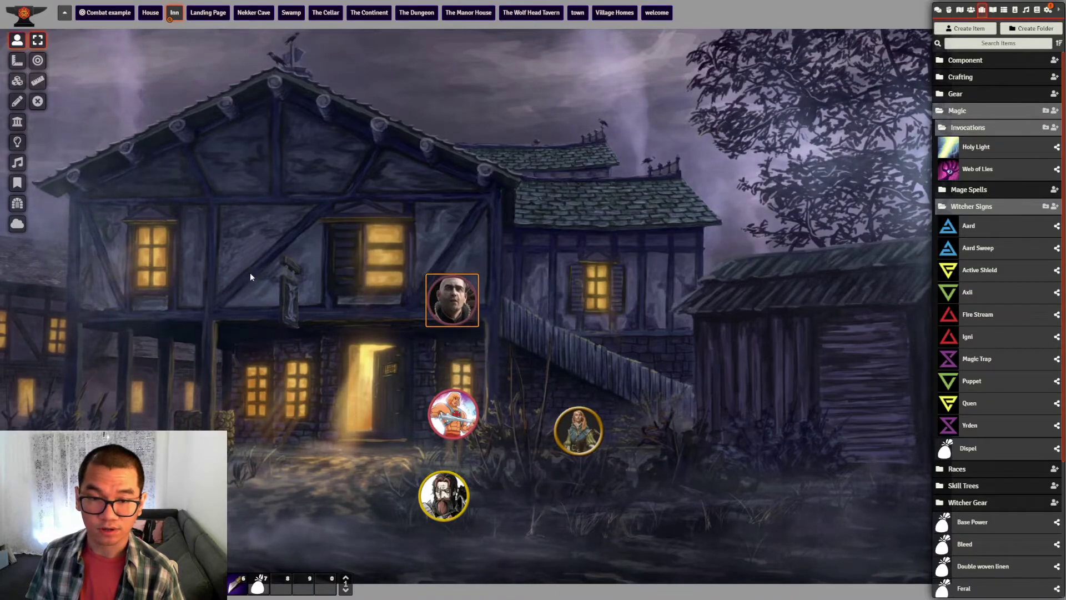
pyautogui.click(938, 9)
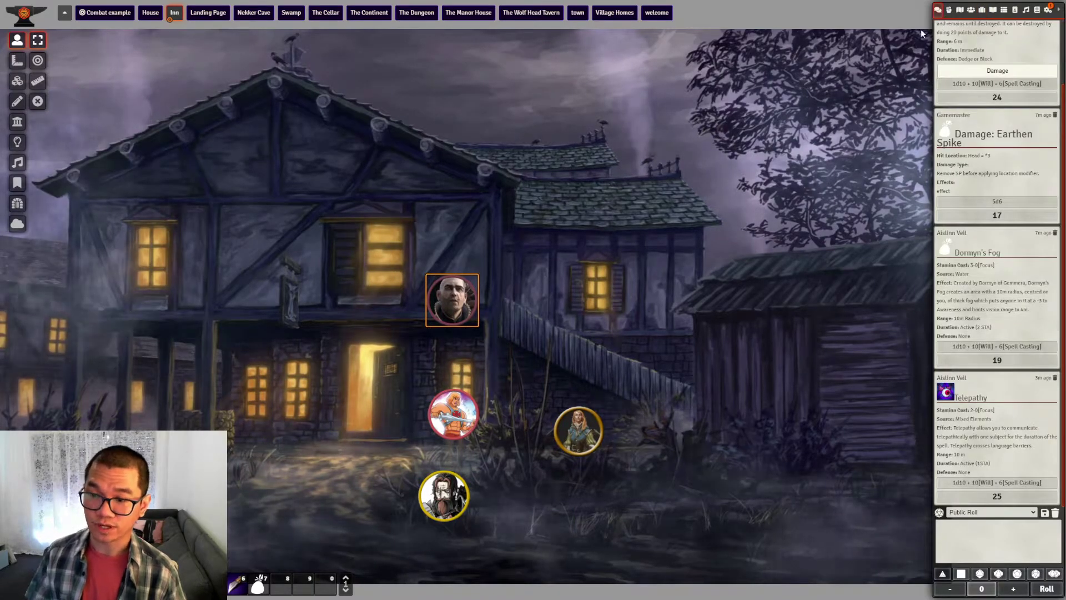
pyautogui.moveTo(452, 414); pyautogui.dragTo(306, 383)
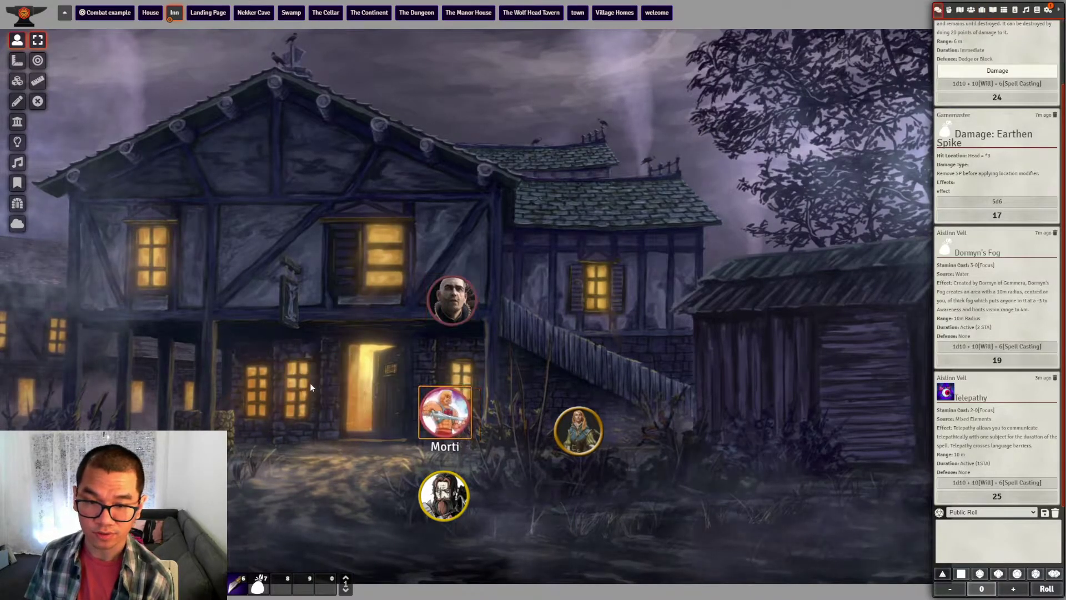
pyautogui.moveTo(442, 495); pyautogui.dragTo(309, 495)
# Add the mage and bard tokens to combat together and open the encounter in the combat tracker
pyautogui.click(457, 307)
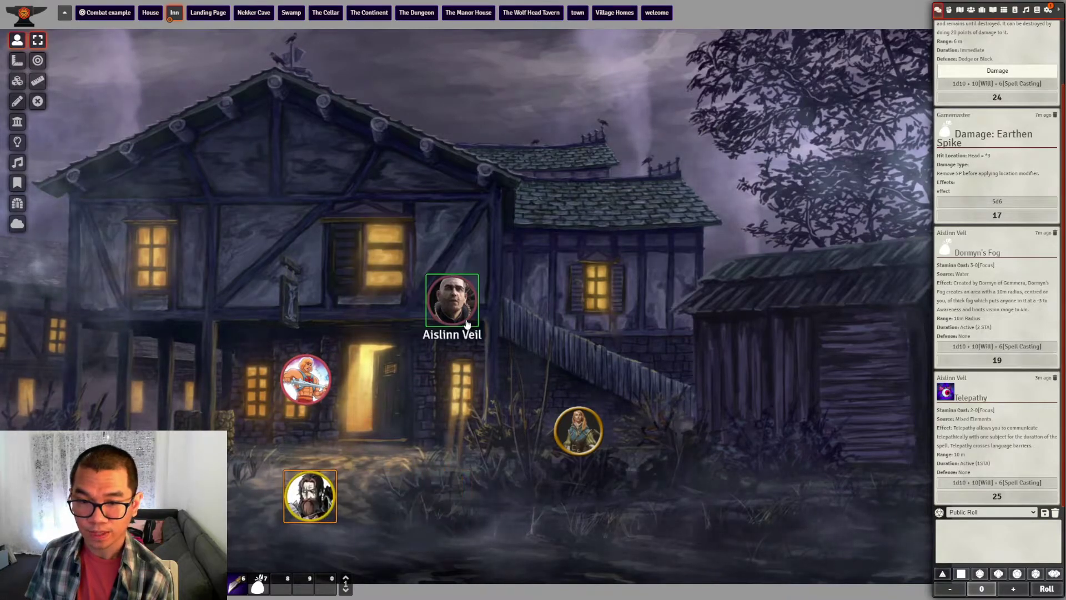
pyautogui.moveTo(409, 258); pyautogui.dragTo(633, 471)
pyautogui.rightClick(597, 444)
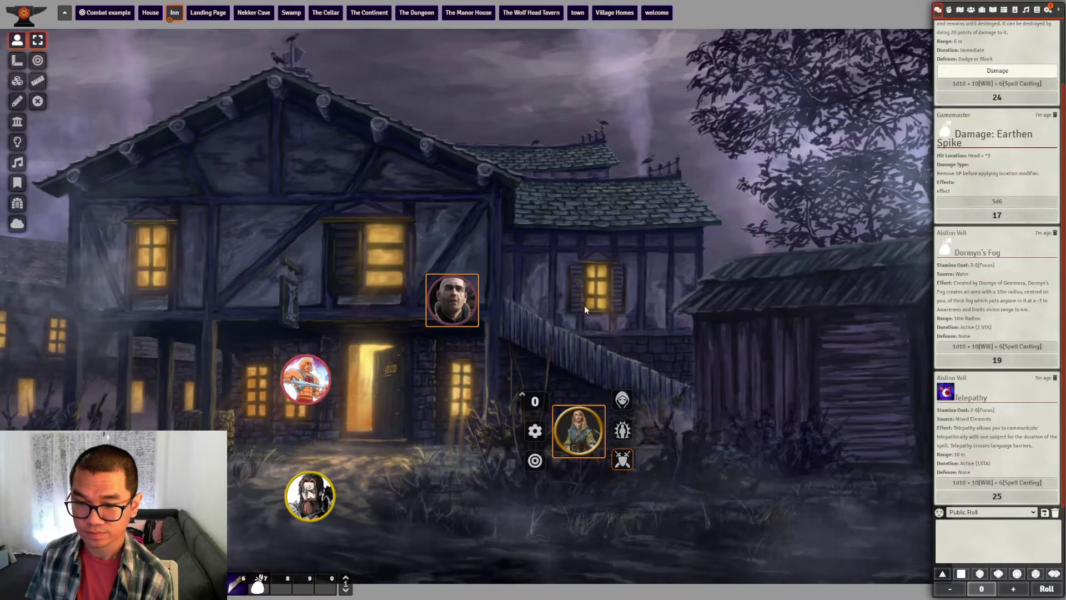
pyautogui.click(949, 11)
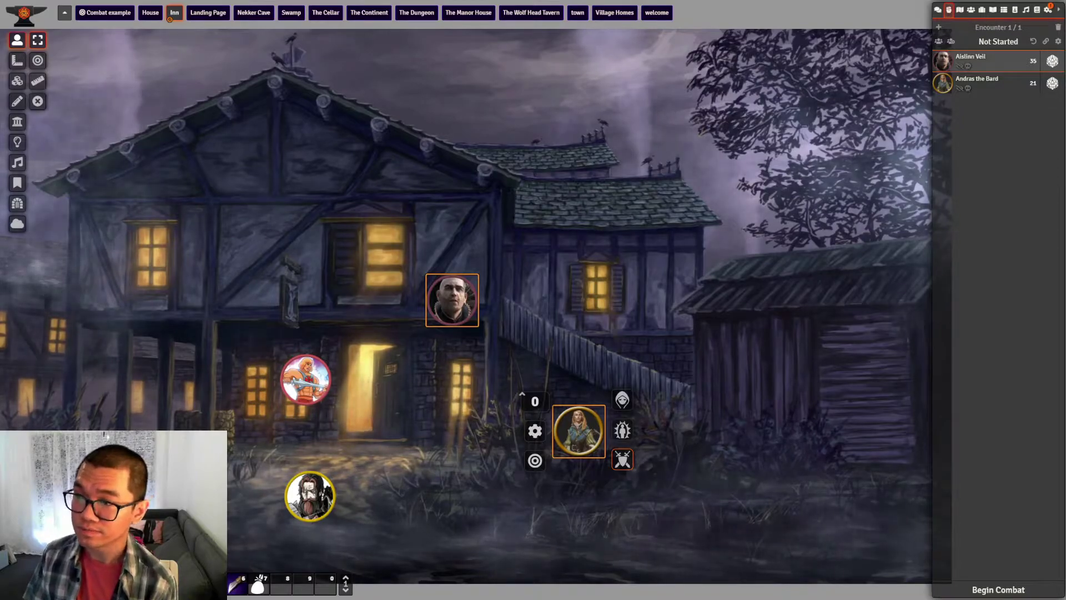
# Roll initiative for the mage and the bard and begin the combat encounter
pyautogui.click(1053, 60)
pyautogui.click(1052, 83)
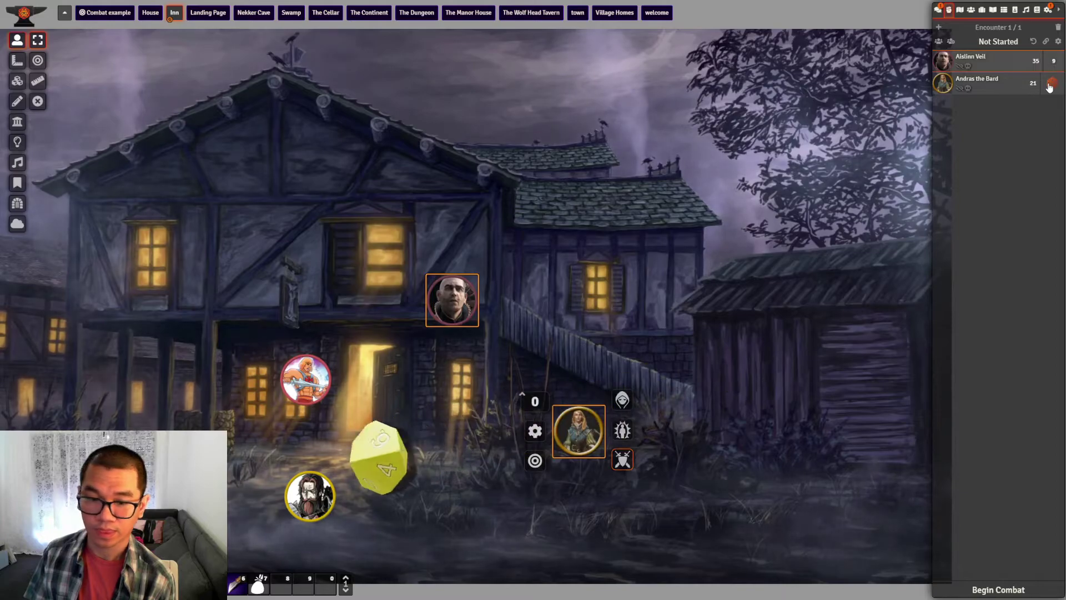
pyautogui.click(976, 586)
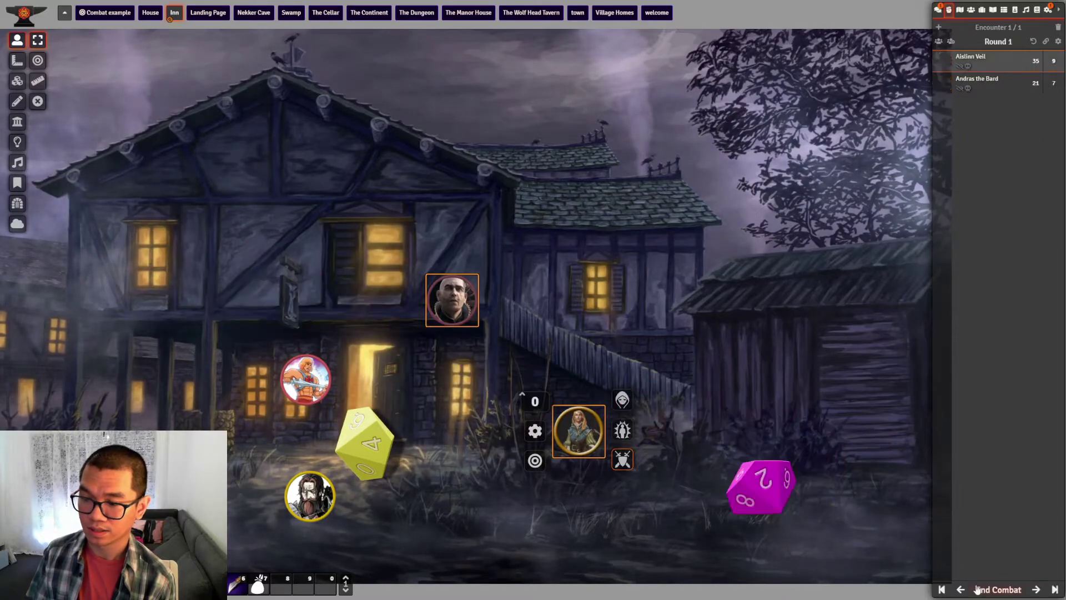
# Show the chat log, open the mage's sheet at a taller size, and review the details of Cadfan's Grasp and Afan's Mirror
pyautogui.click(937, 9)
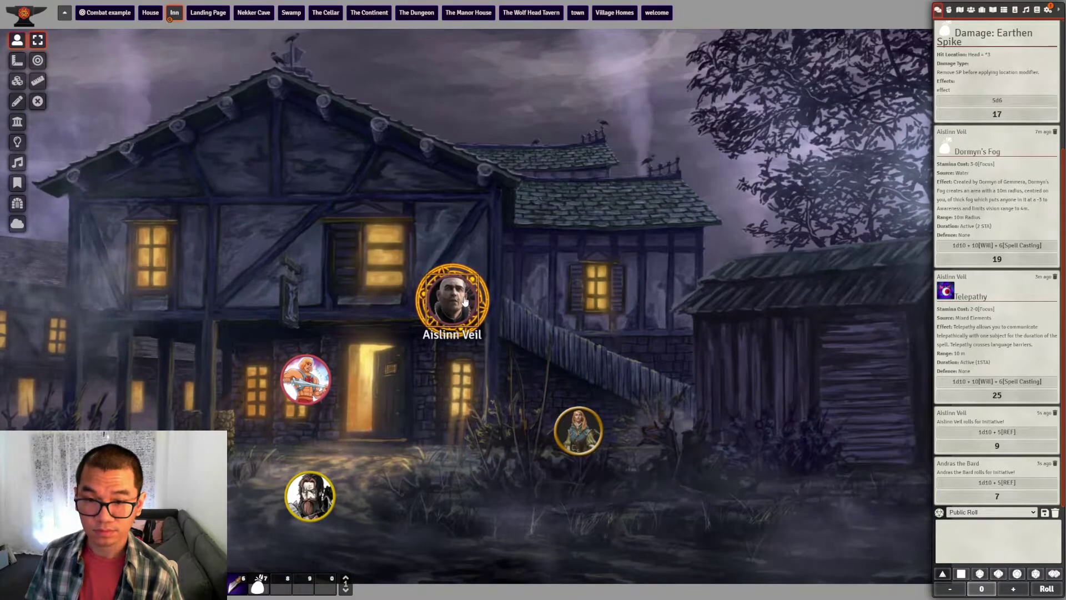
pyautogui.doubleClick(482, 294)
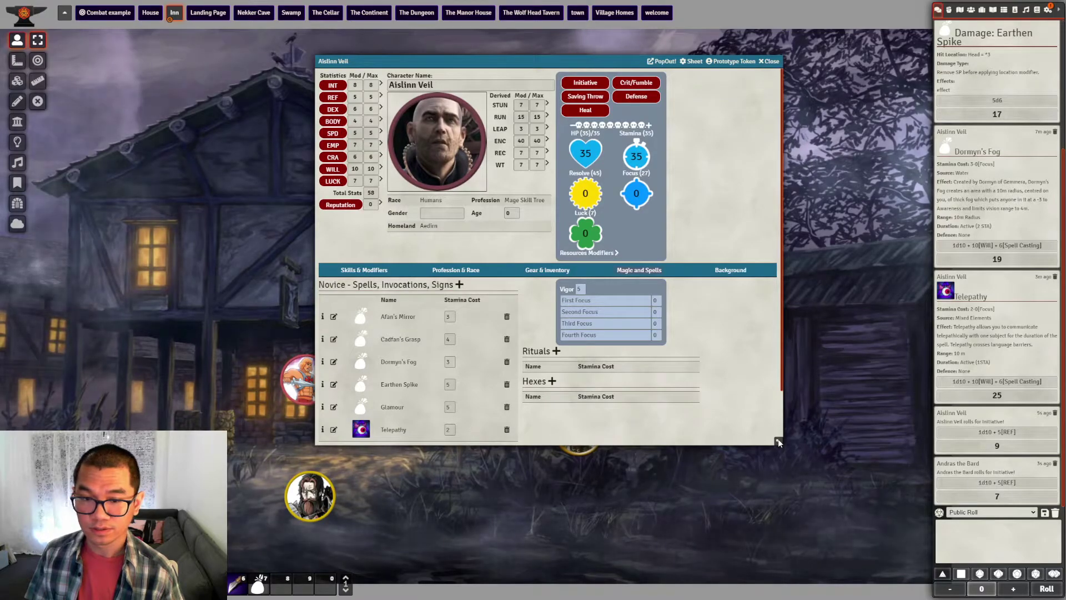
pyautogui.moveTo(779, 442); pyautogui.dragTo(738, 514)
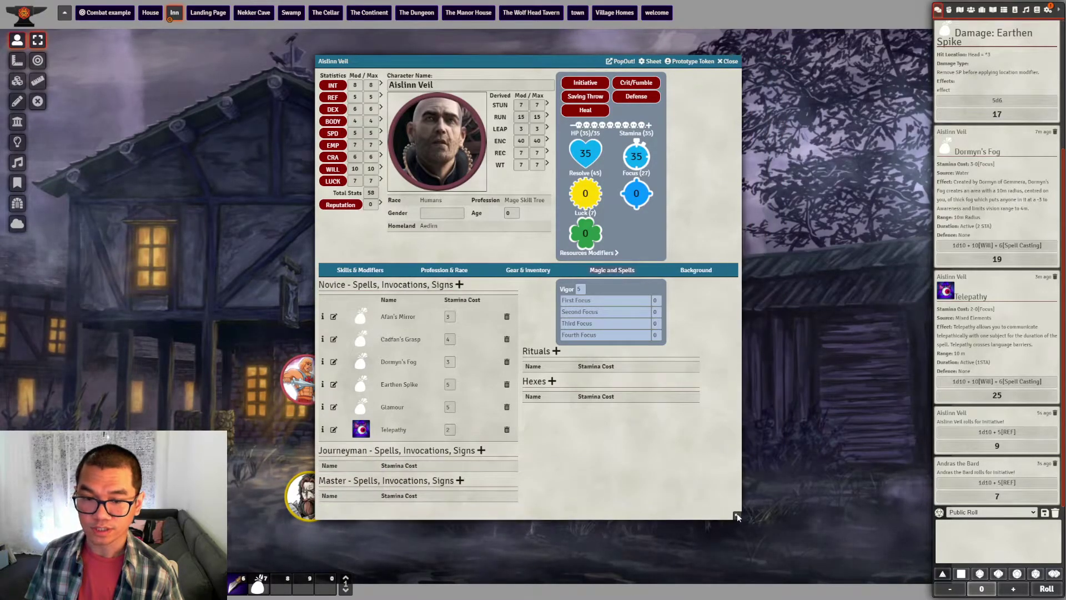
pyautogui.click(322, 340)
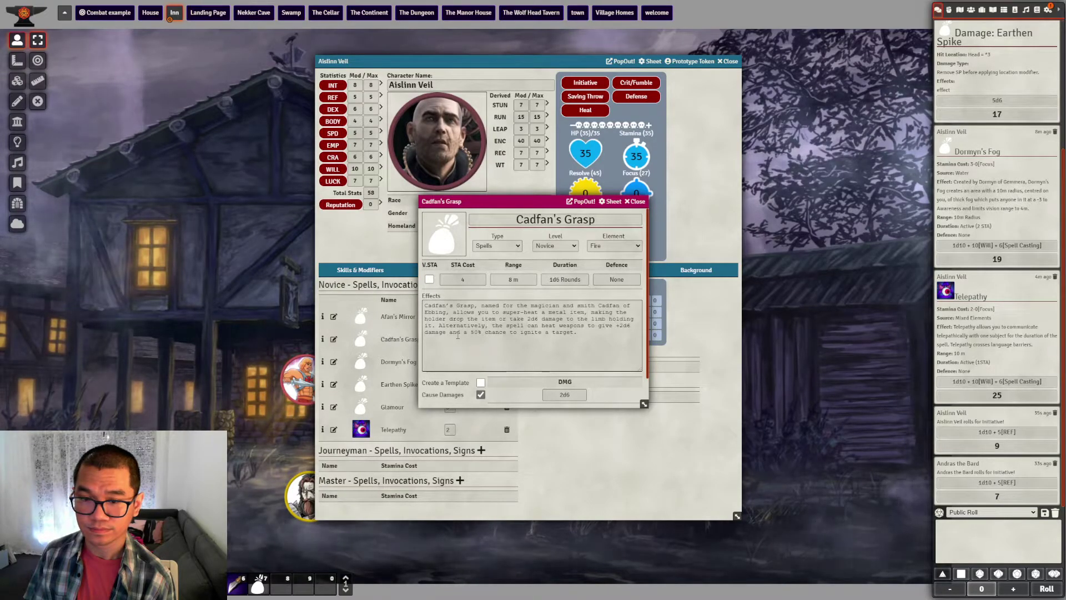
pyautogui.press('Escape')
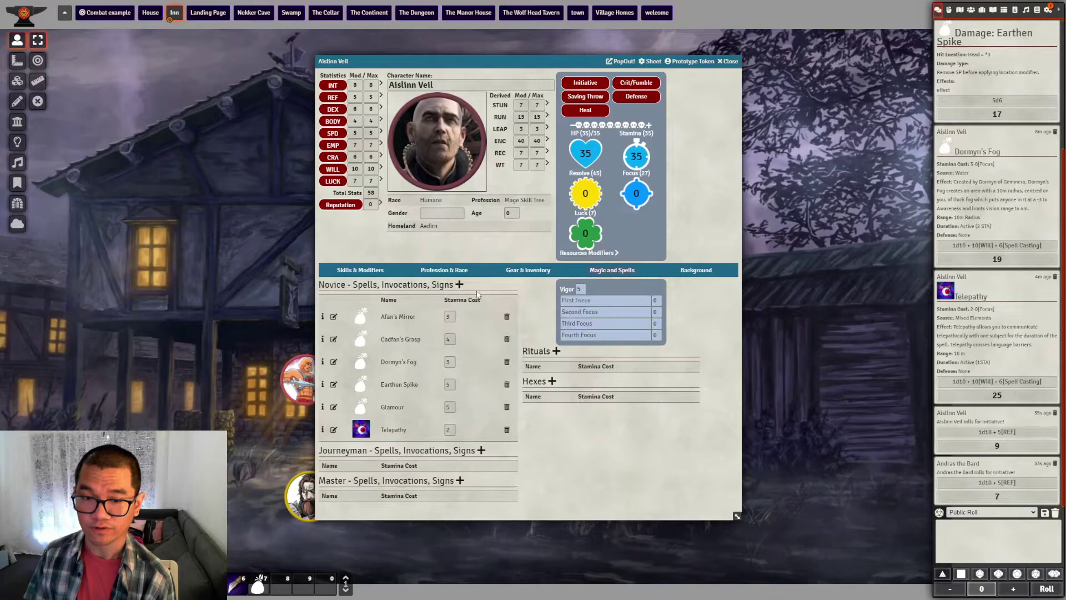
pyautogui.click(334, 317)
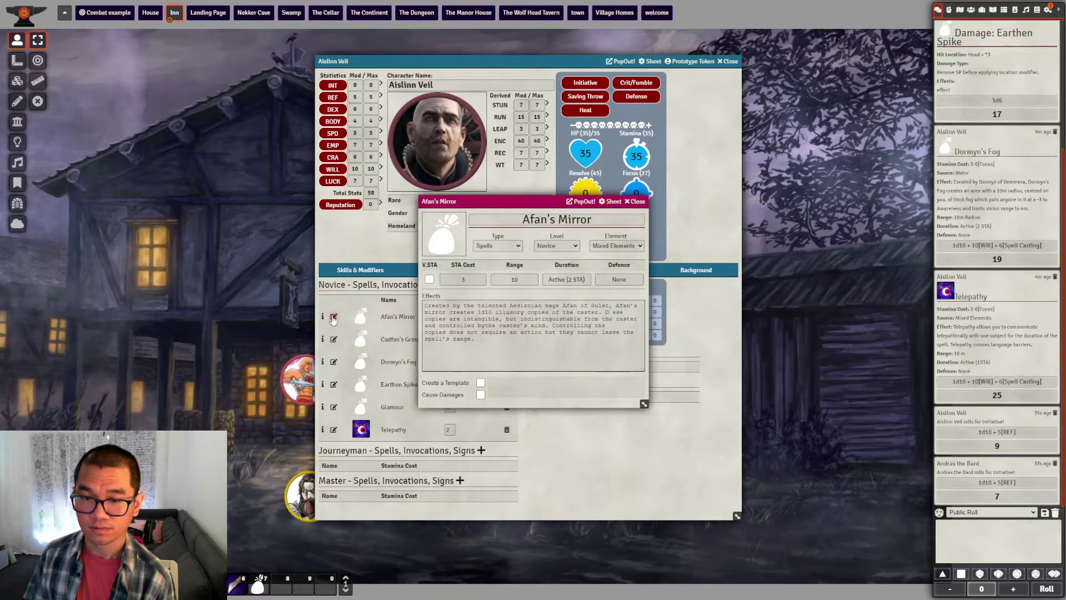
pyautogui.click(637, 202)
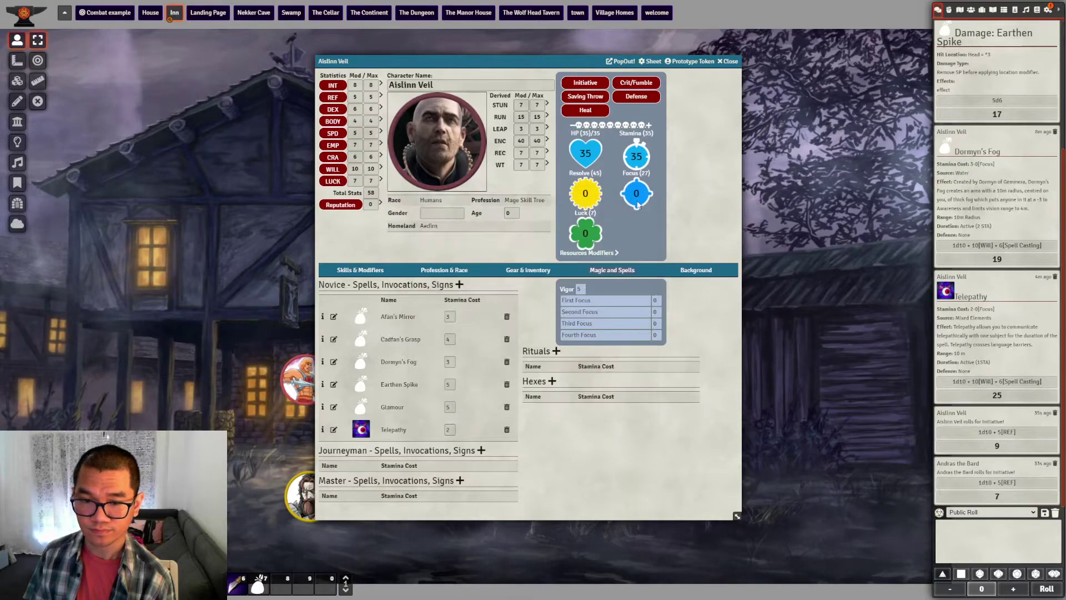
# Cast Earthen Spike from the mage's sheet without extra modifiers and shift the sheet clear of the bard token
pyautogui.click(400, 385)
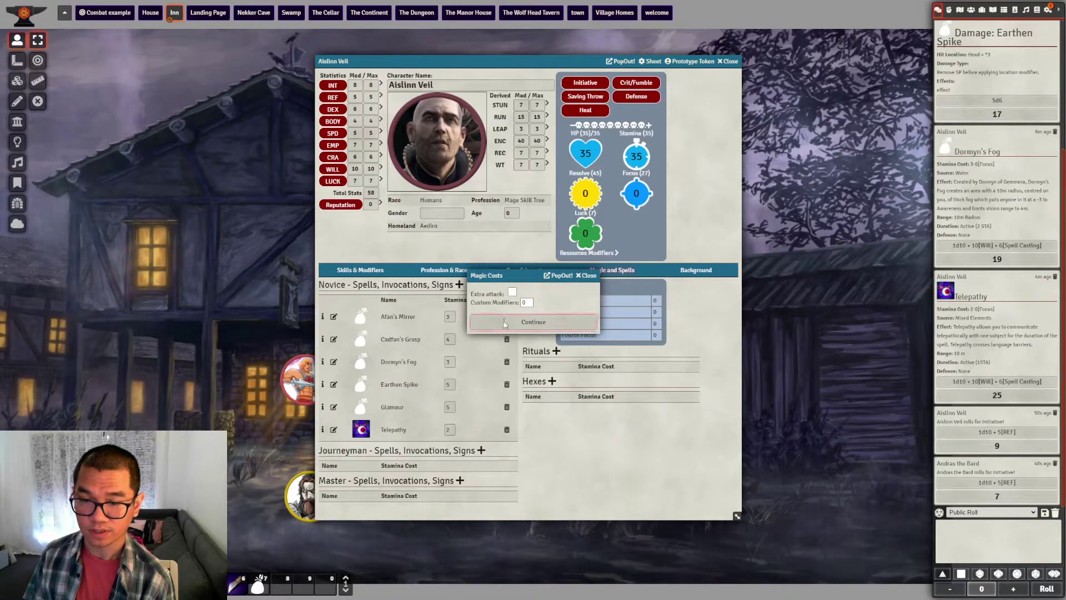
pyautogui.click(505, 323)
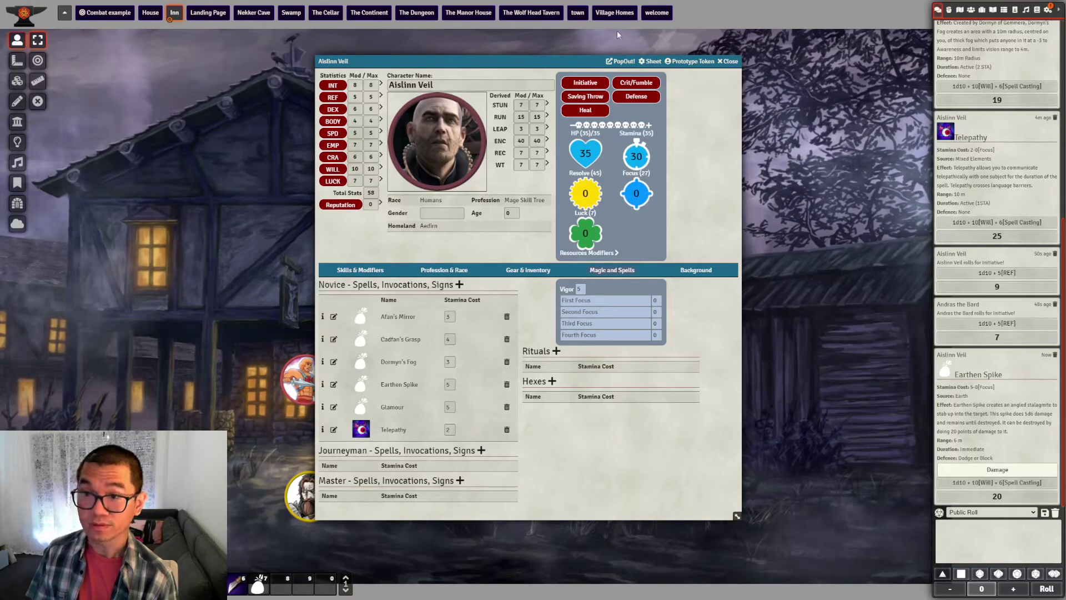
pyautogui.moveTo(581, 61); pyautogui.dragTo(346, 59)
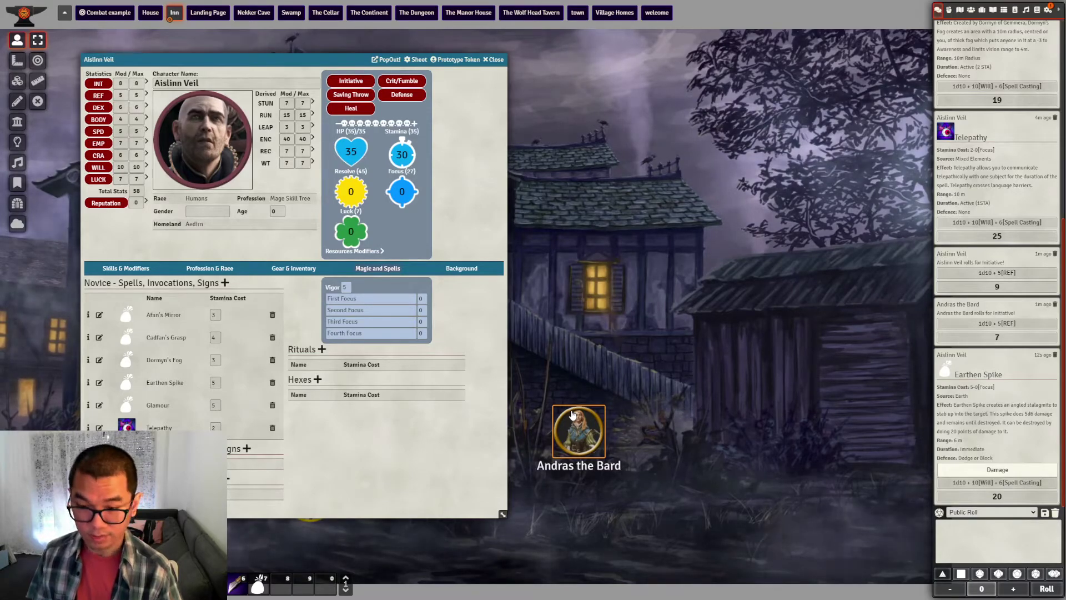
# Open and enlarge the bard's character sheet and roll a Dodge defense against the spell
pyautogui.doubleClick(576, 418)
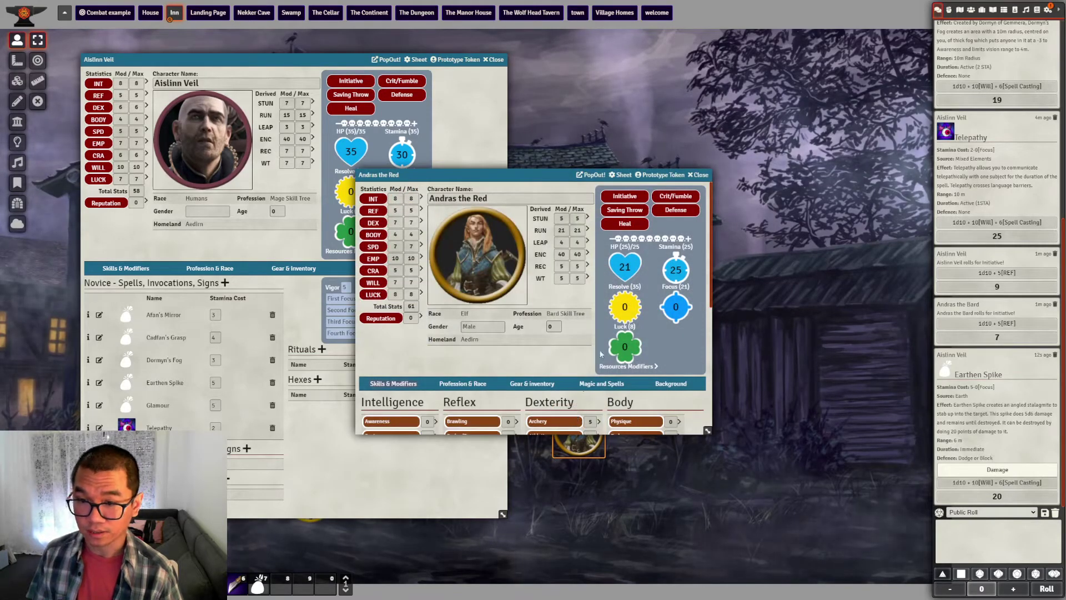
pyautogui.moveTo(707, 433); pyautogui.dragTo(756, 514)
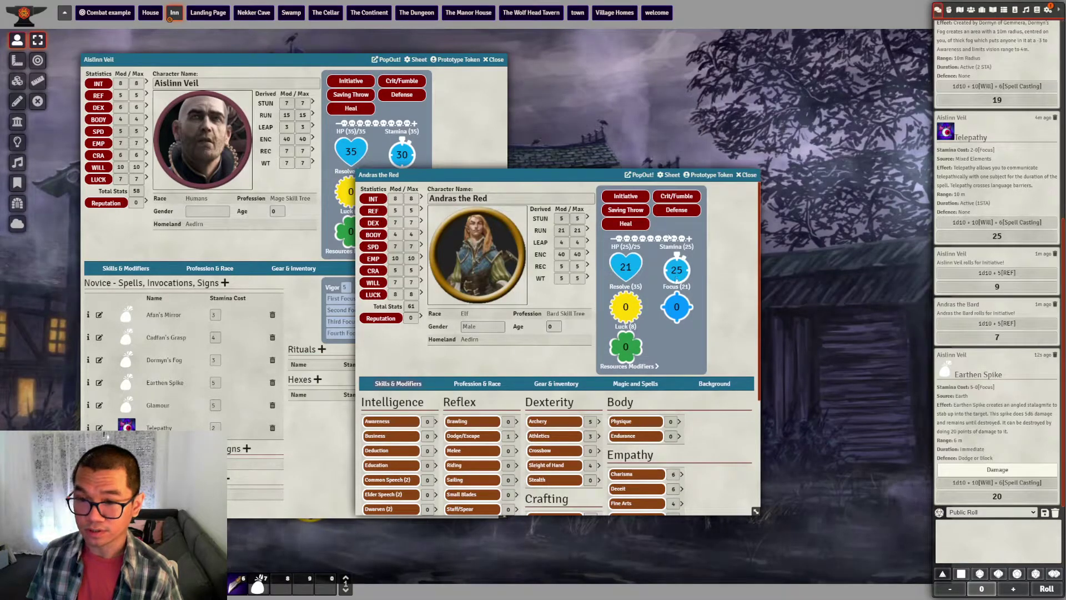
pyautogui.click(676, 210)
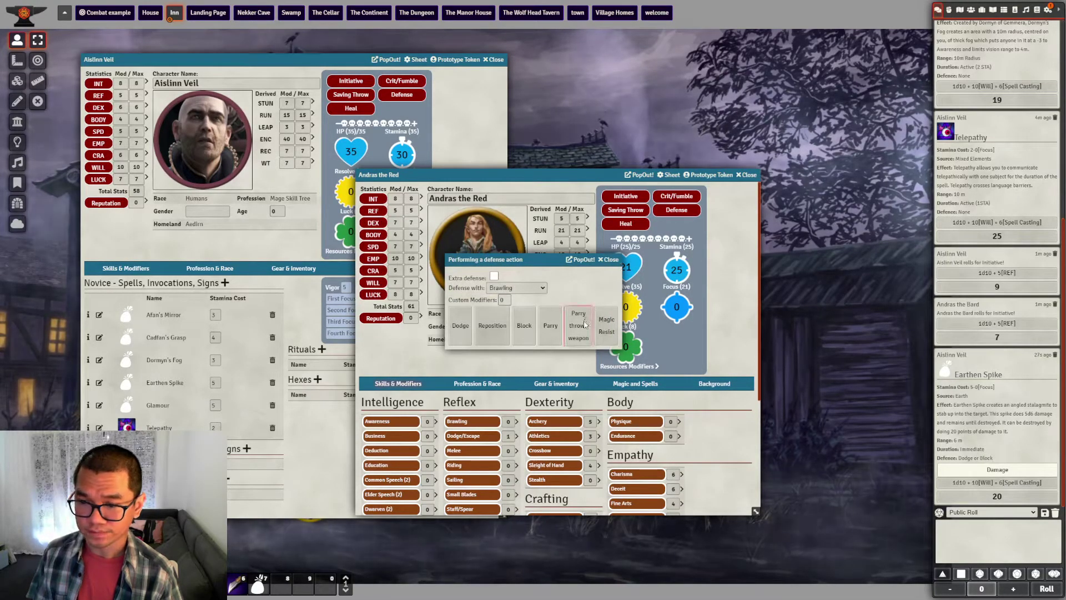
pyautogui.click(462, 326)
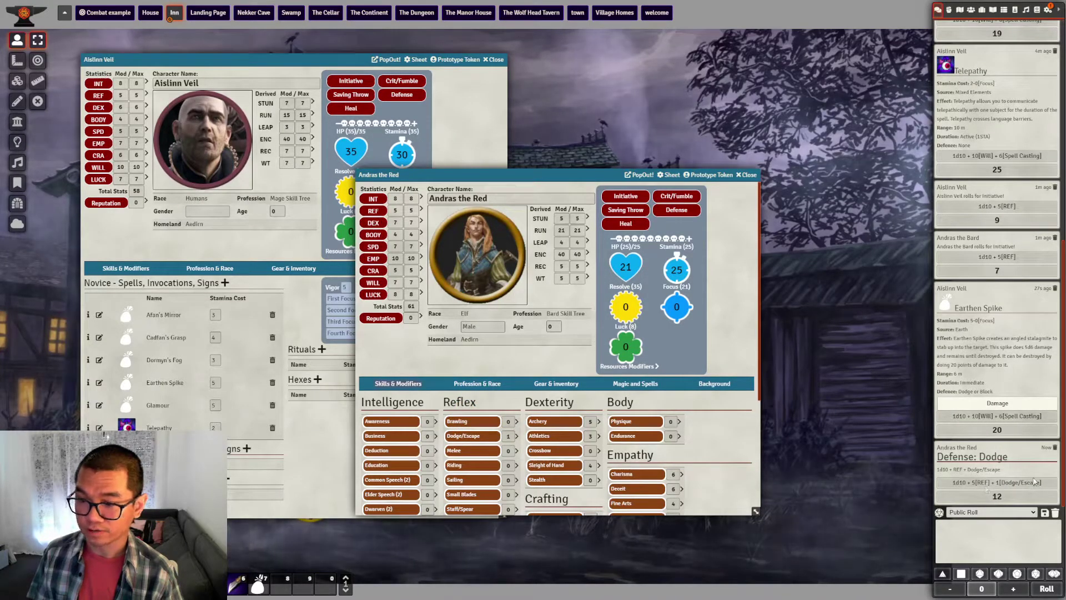
# Roll Earthen Spike's damage, check the bard's equipped armor, apply the damage to the bard at the rolled location, and close the bard's sheet
pyautogui.click(998, 404)
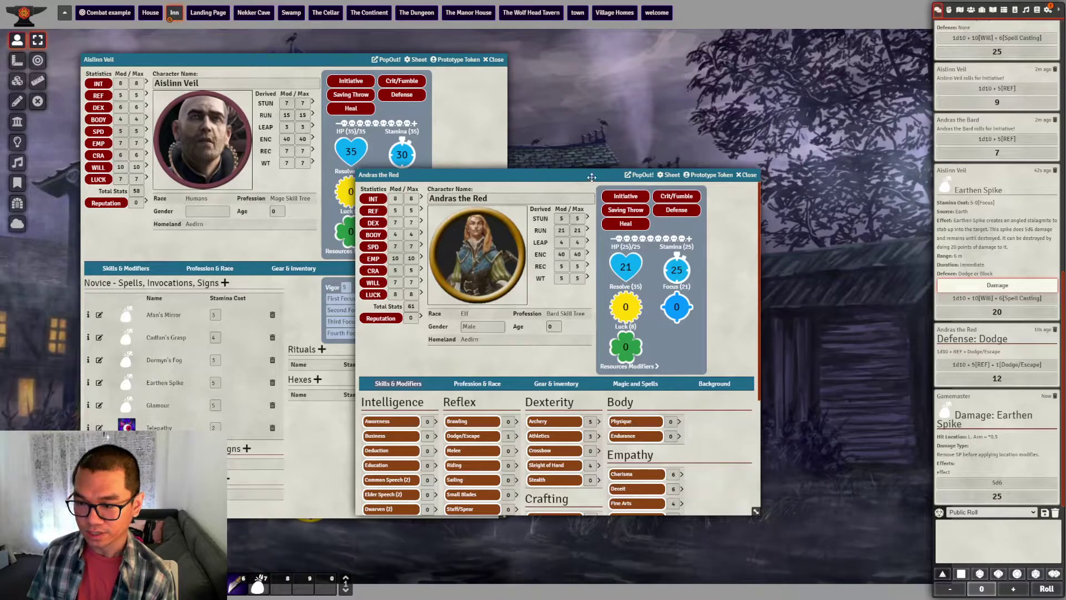
pyautogui.moveTo(592, 177); pyautogui.dragTo(320, 176)
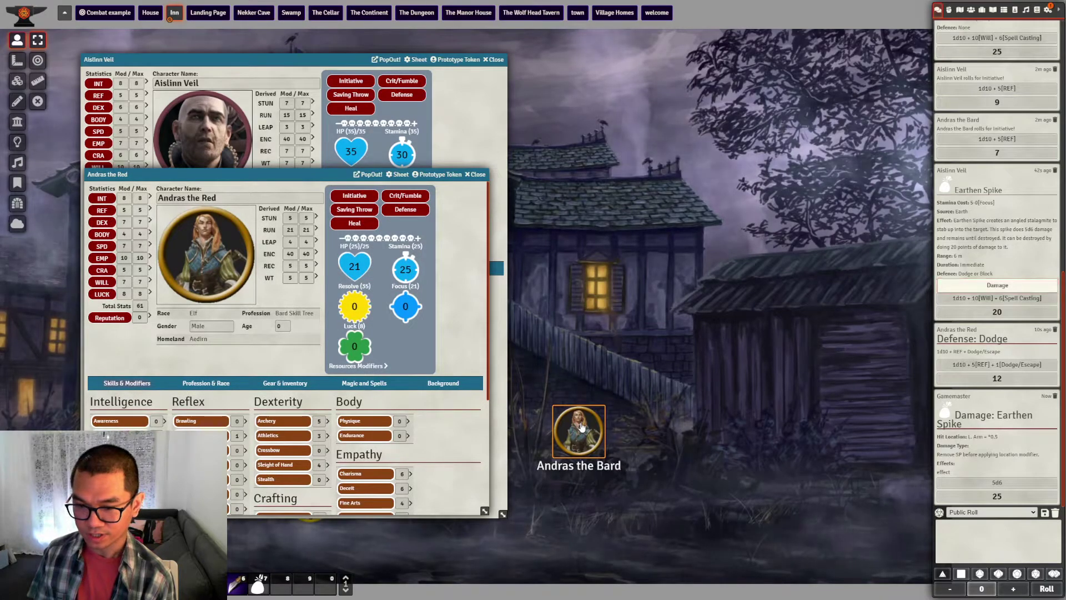
pyautogui.rightClick(990, 497)
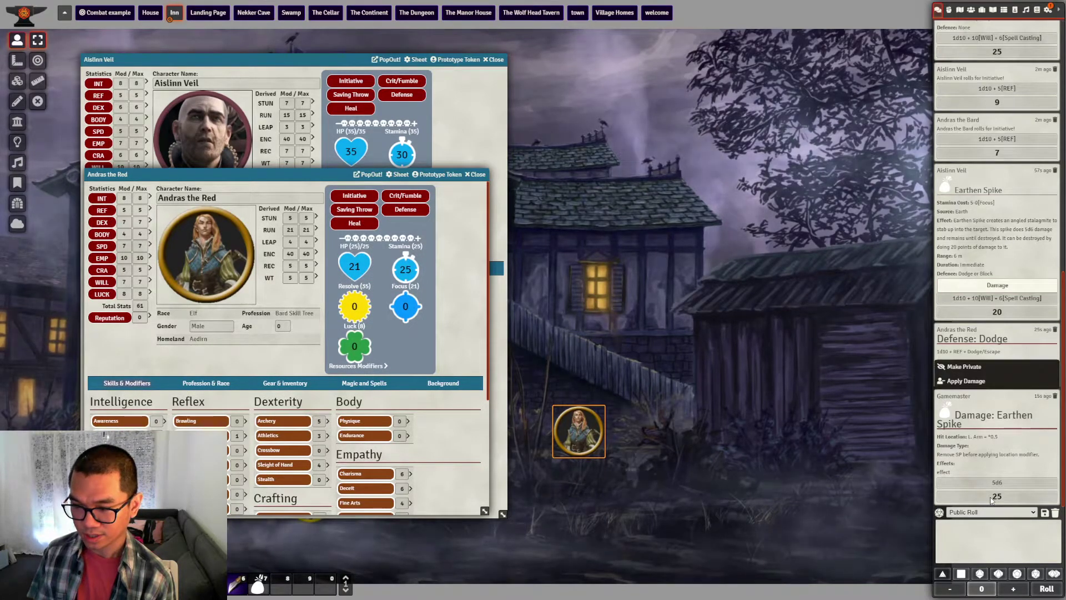
pyautogui.click(967, 382)
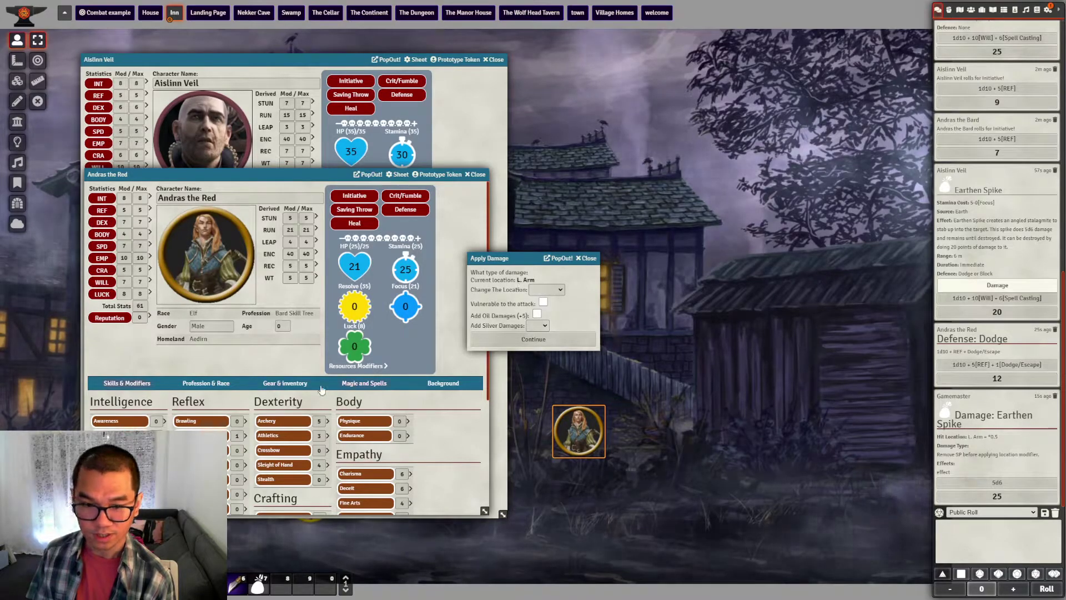
pyautogui.click(285, 383)
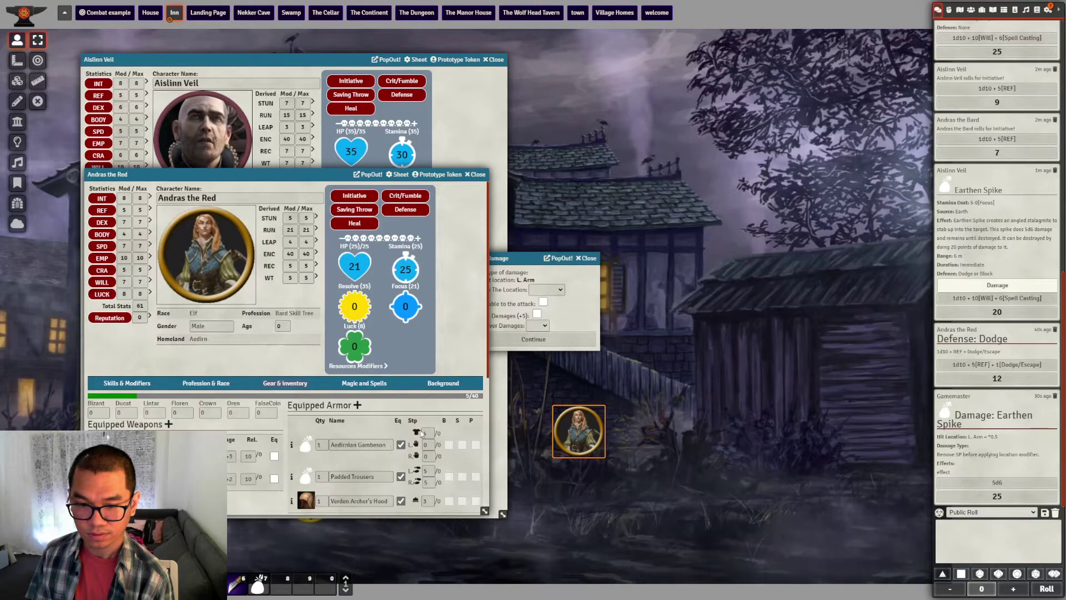
pyautogui.click(526, 340)
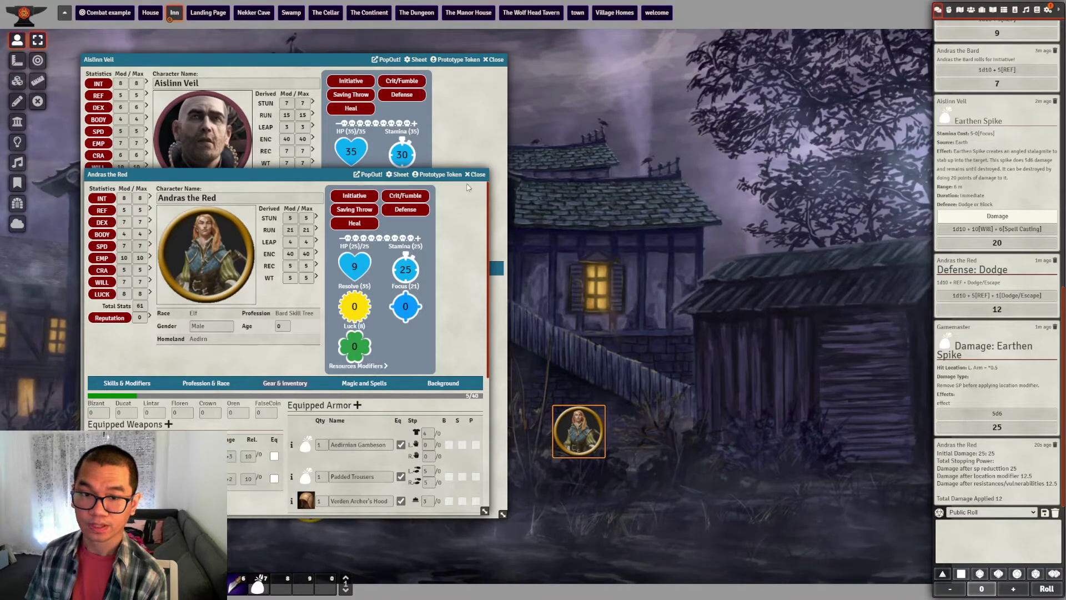
pyautogui.click(480, 175)
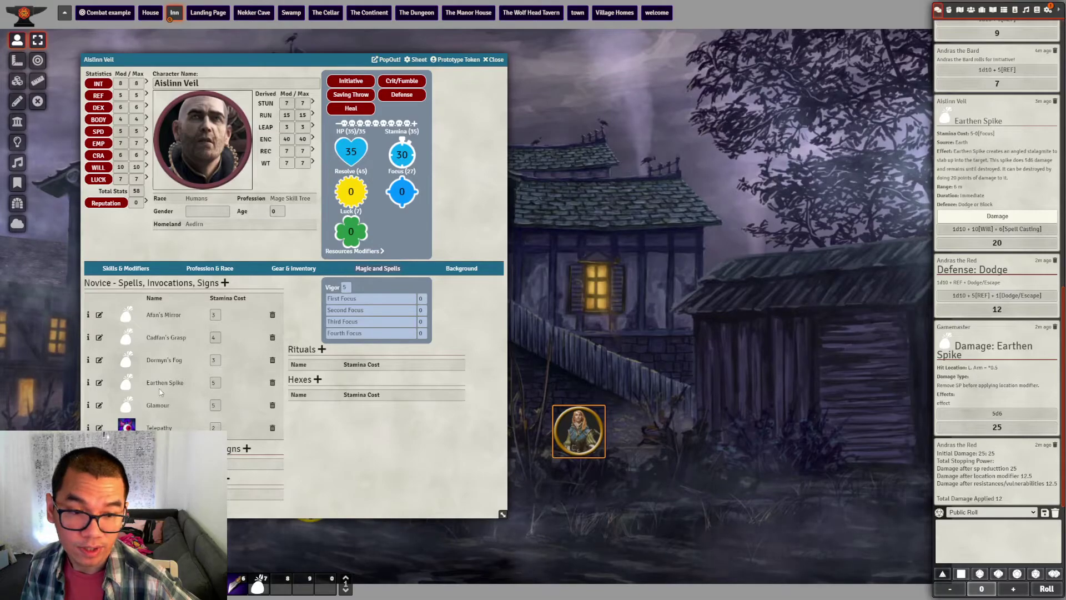
# Review the Earthen Spike spell's details from the mage's spell list, and close the spell and the mage's sheet
pyautogui.click(98, 384)
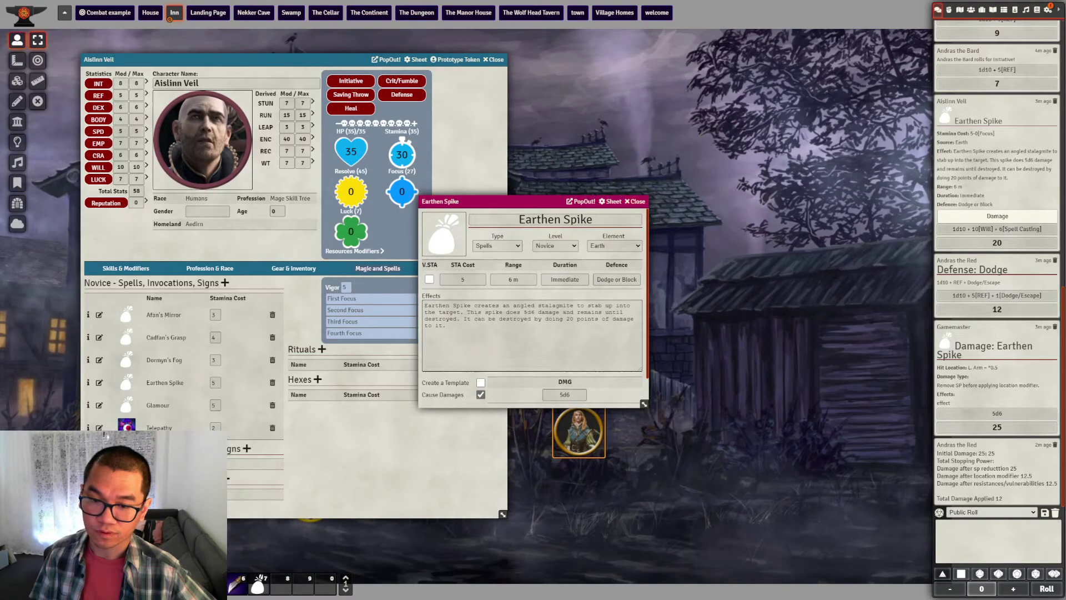
pyautogui.click(637, 201)
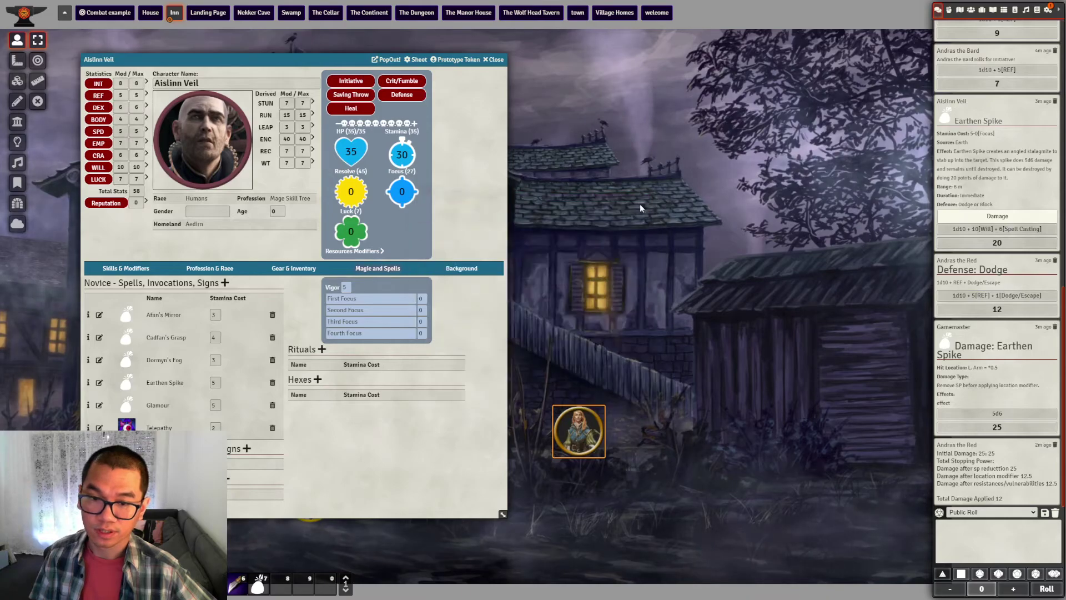
pyautogui.click(493, 59)
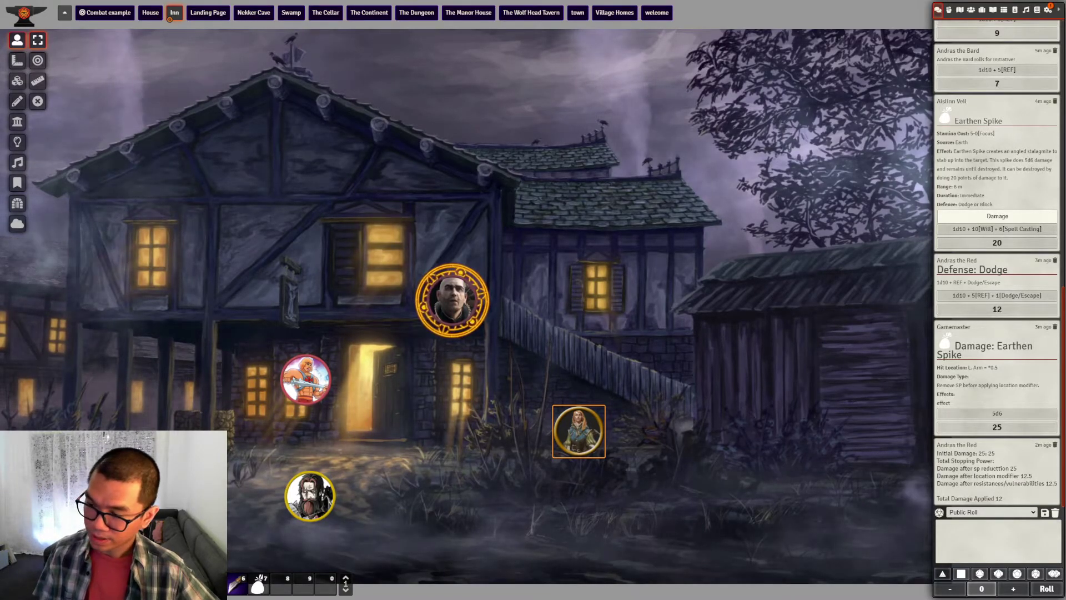
# Reopen the mage's sheet, set the First Focus value to 2, make the sheet wider and shorter, and close it
pyautogui.click(453, 300)
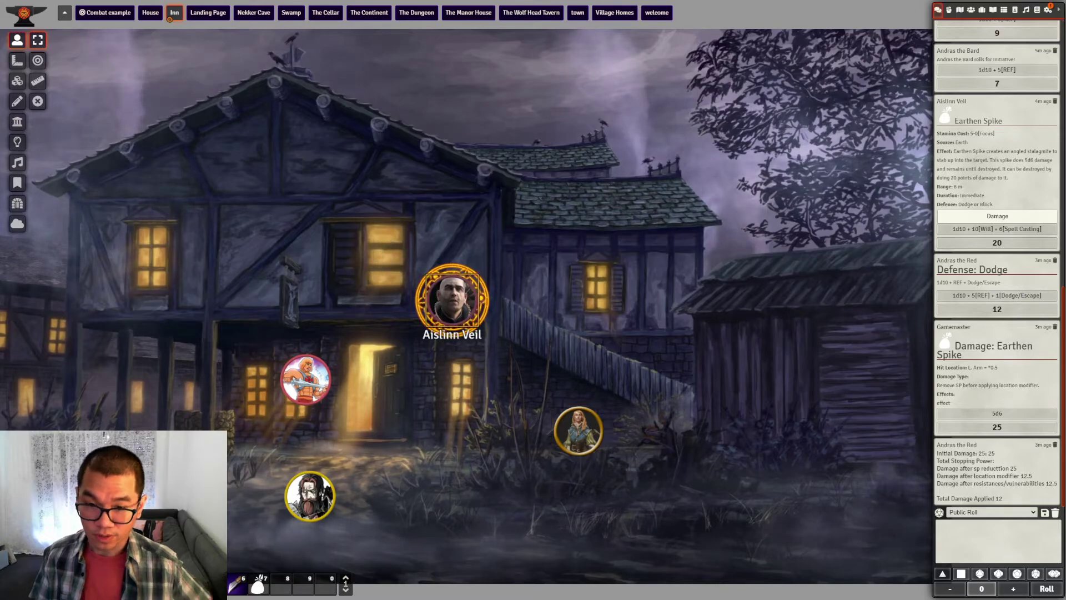
pyautogui.doubleClick(465, 282)
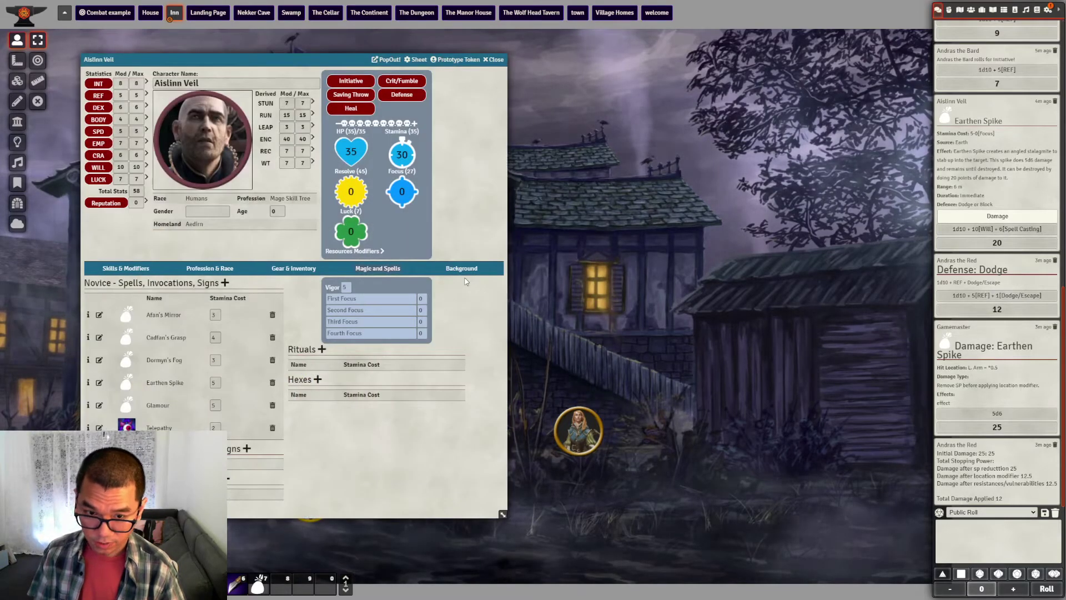
pyautogui.click(389, 298)
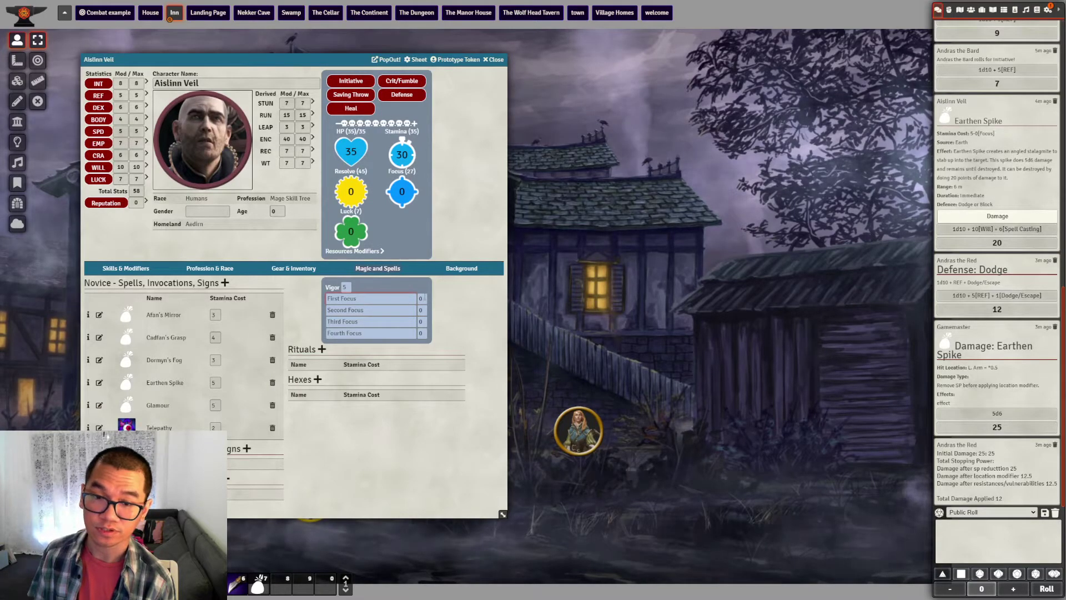
pyautogui.click(344, 287)
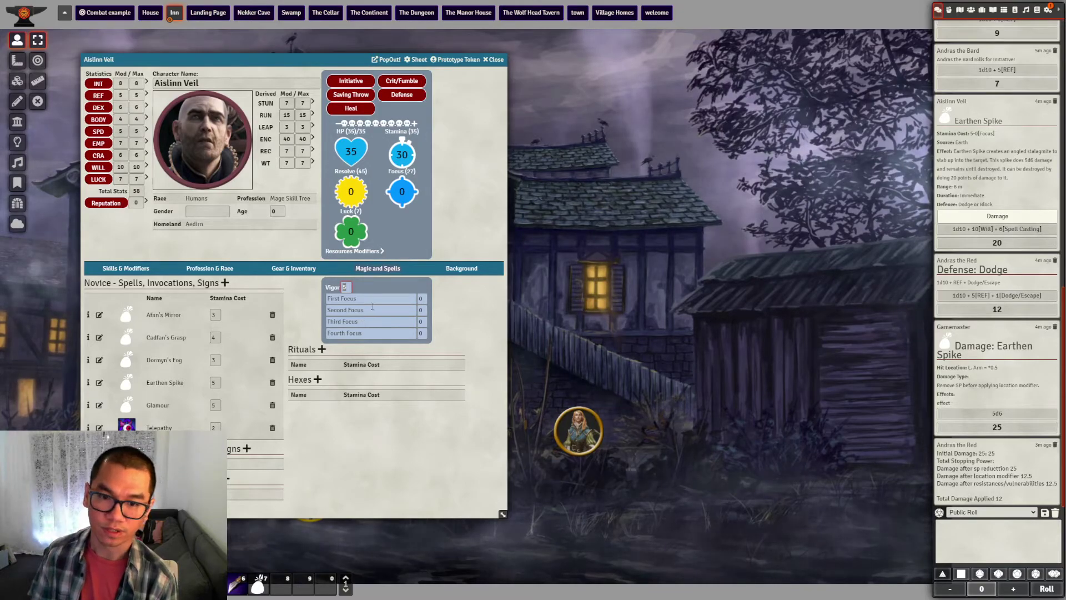
pyautogui.click(422, 299)
pyautogui.write('2')
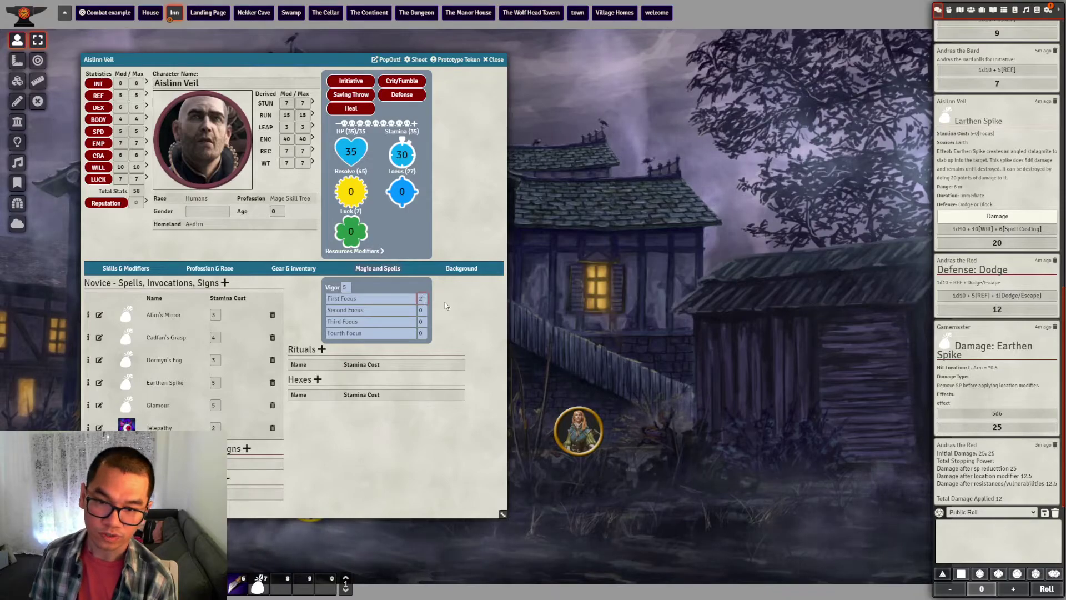
pyautogui.click(361, 324)
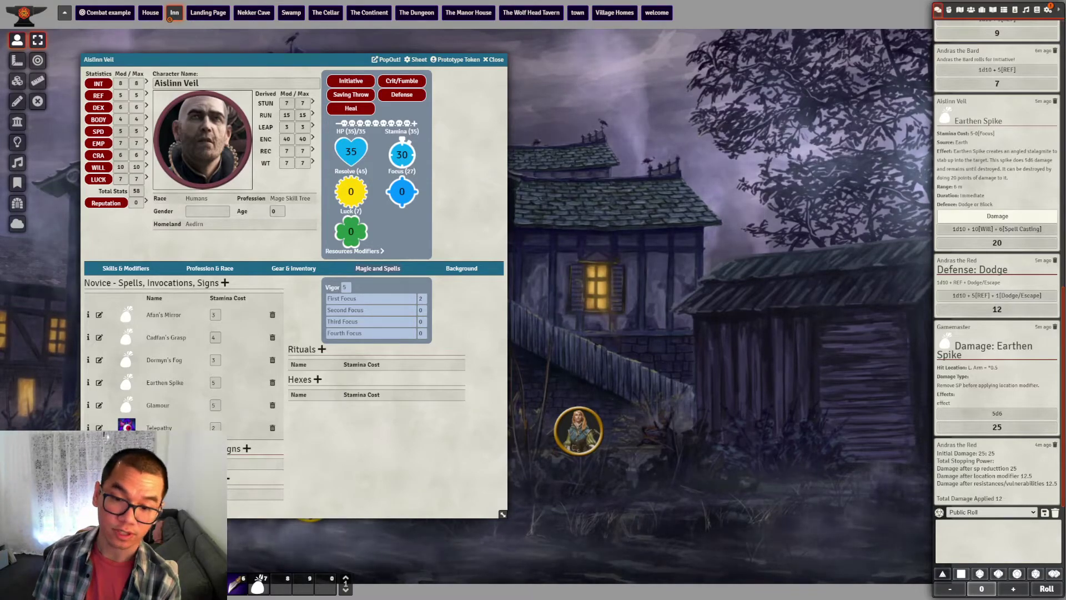
pyautogui.moveTo(503, 514); pyautogui.dragTo(596, 473)
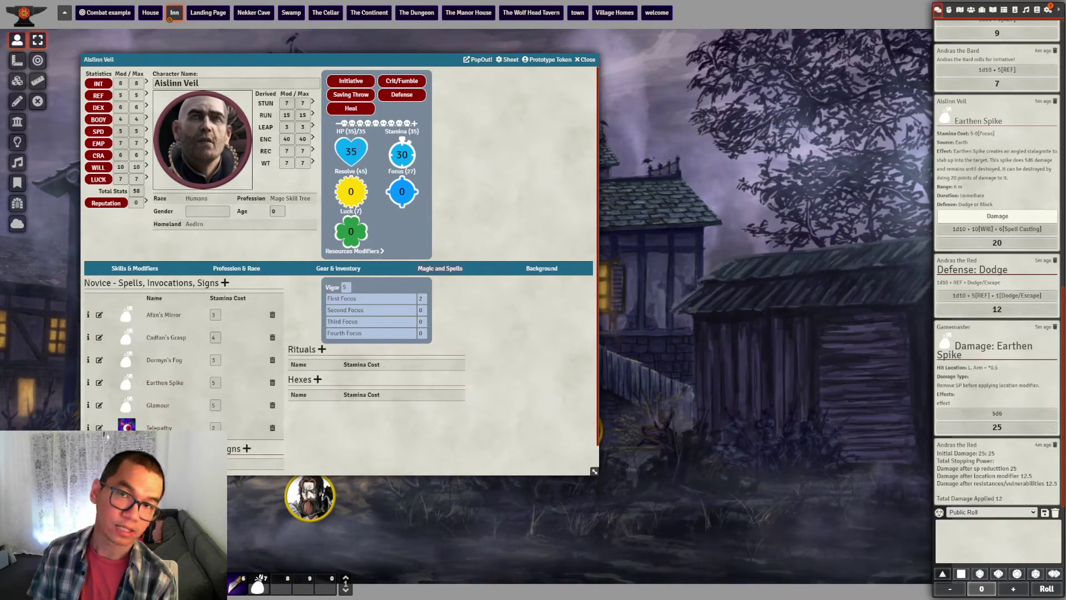
pyautogui.click(587, 60)
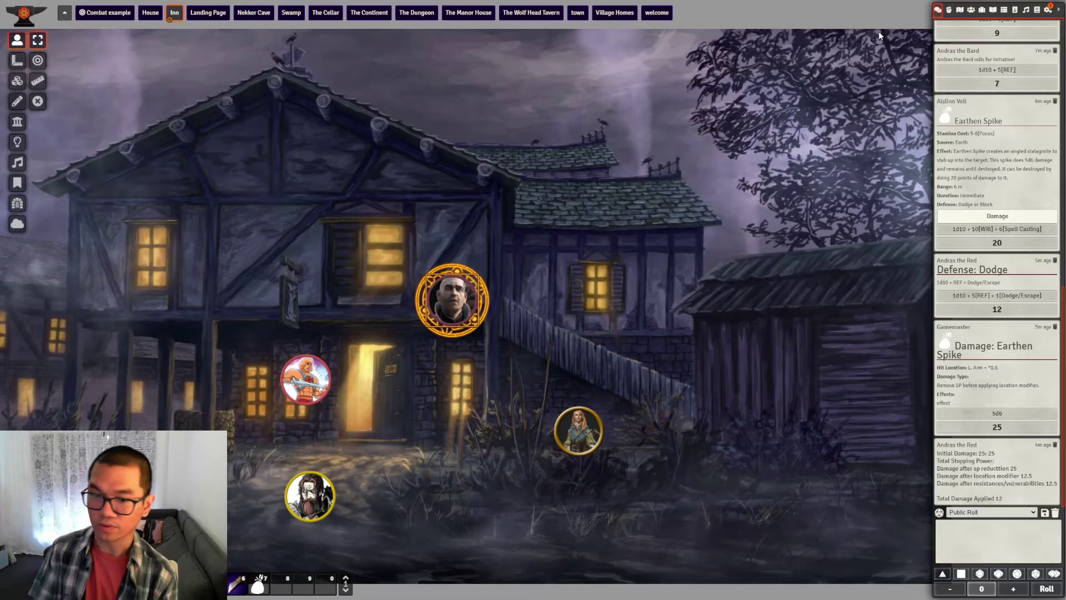
# Open the mage's sheet, examine the Mage Skill Tree on it while shifting the sheet sideways, and close the sheet
pyautogui.doubleClick(468, 296)
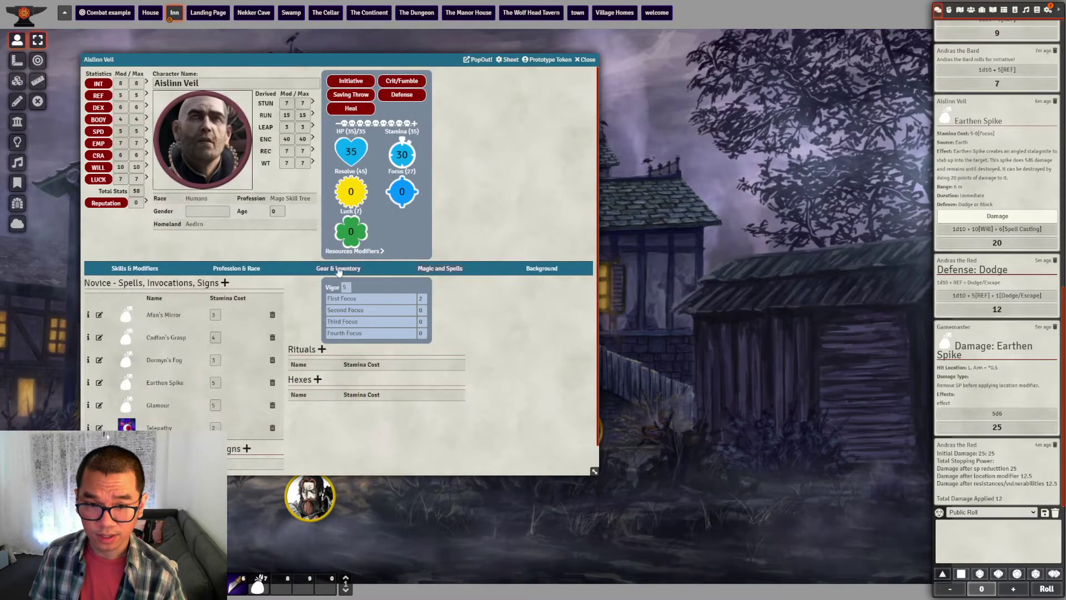
pyautogui.click(341, 269)
pyautogui.click(244, 272)
pyautogui.scroll(-4, 240, 334)
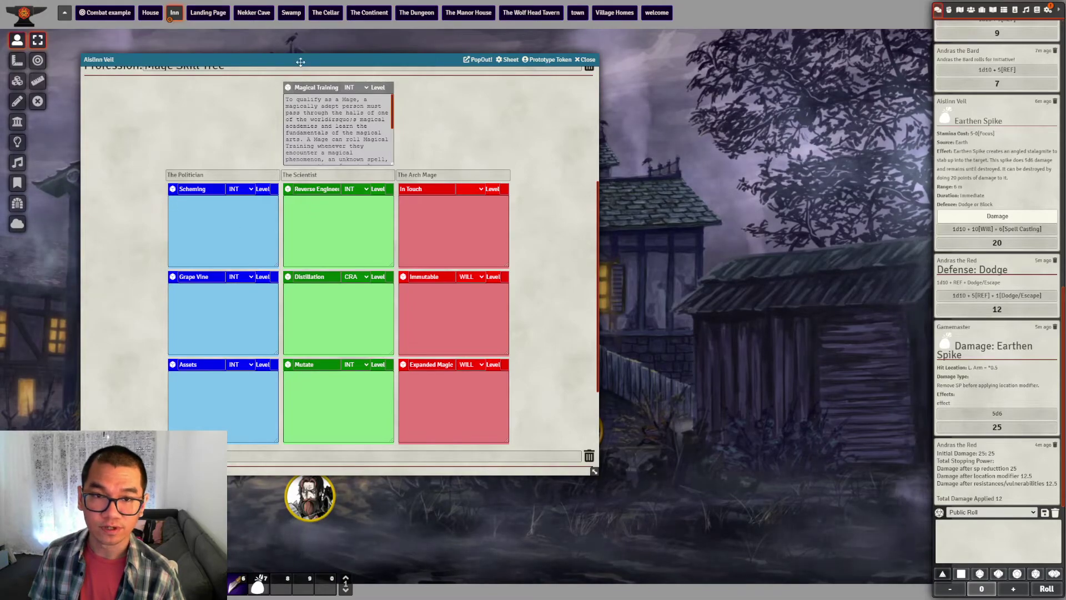
pyautogui.moveTo(376, 59); pyautogui.dragTo(509, 62)
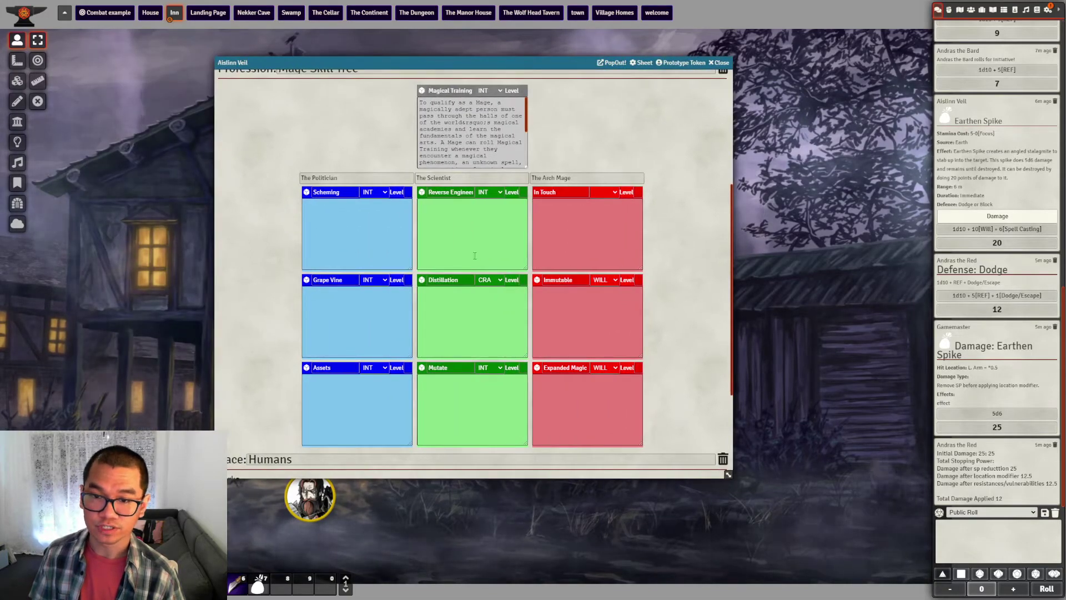
pyautogui.click(722, 64)
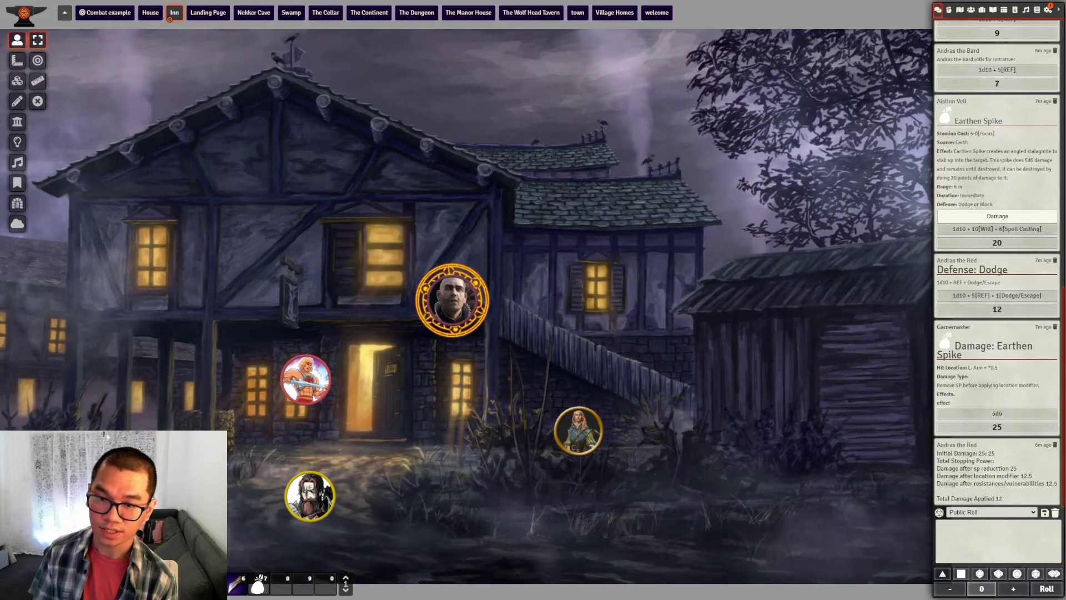
# Reopen the mage's sheet and cast the novice spell Telepathy three times, without an extra attack or custom modifiers
pyautogui.doubleClick(472, 304)
pyautogui.click(259, 274)
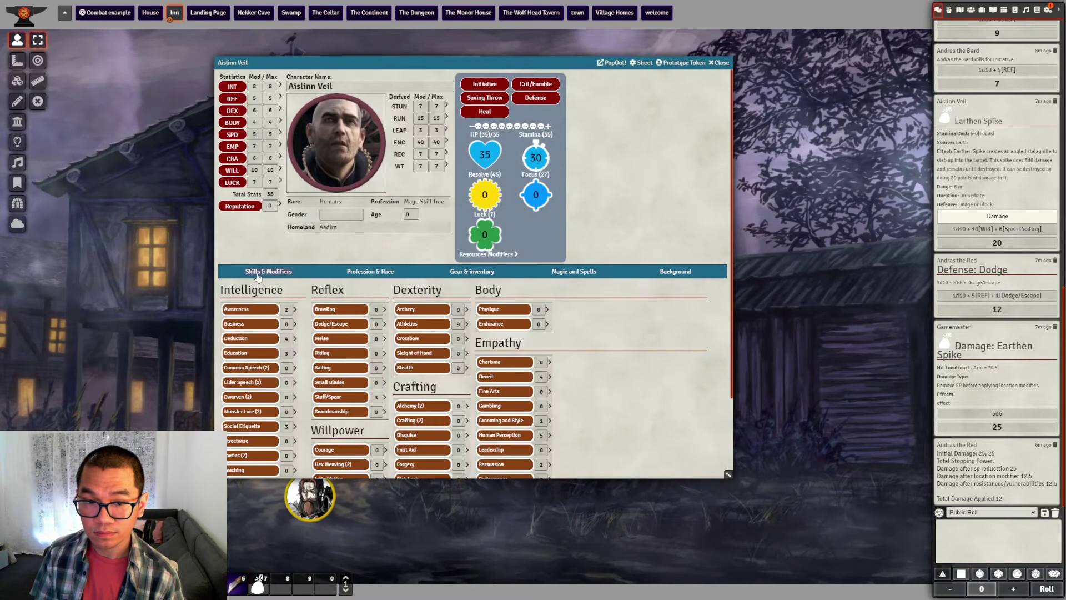
pyautogui.click(589, 271)
pyautogui.scroll(-1, 375, 373)
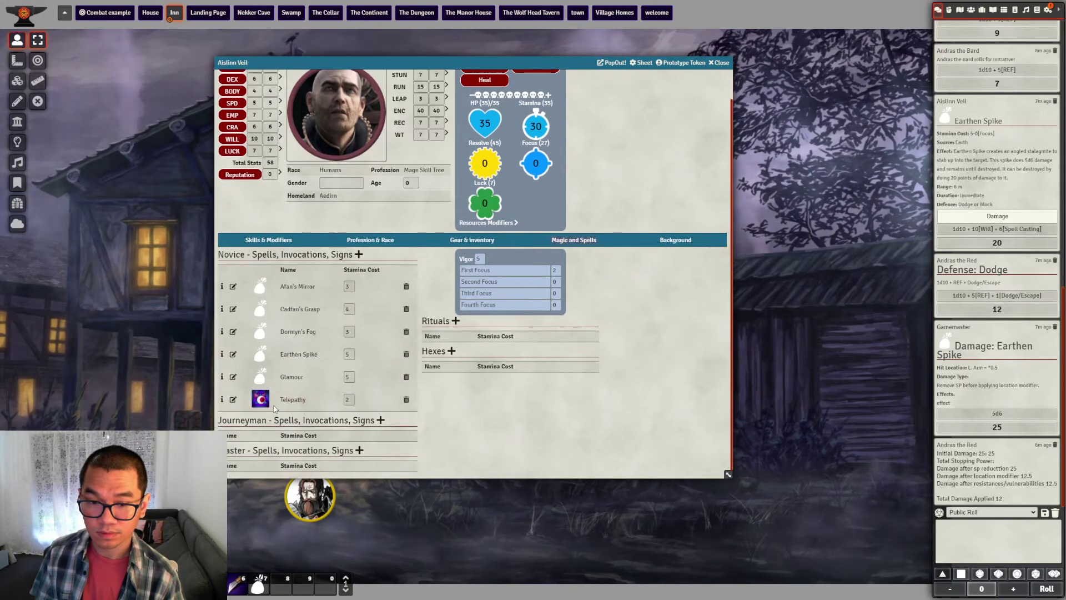
pyautogui.click(291, 400)
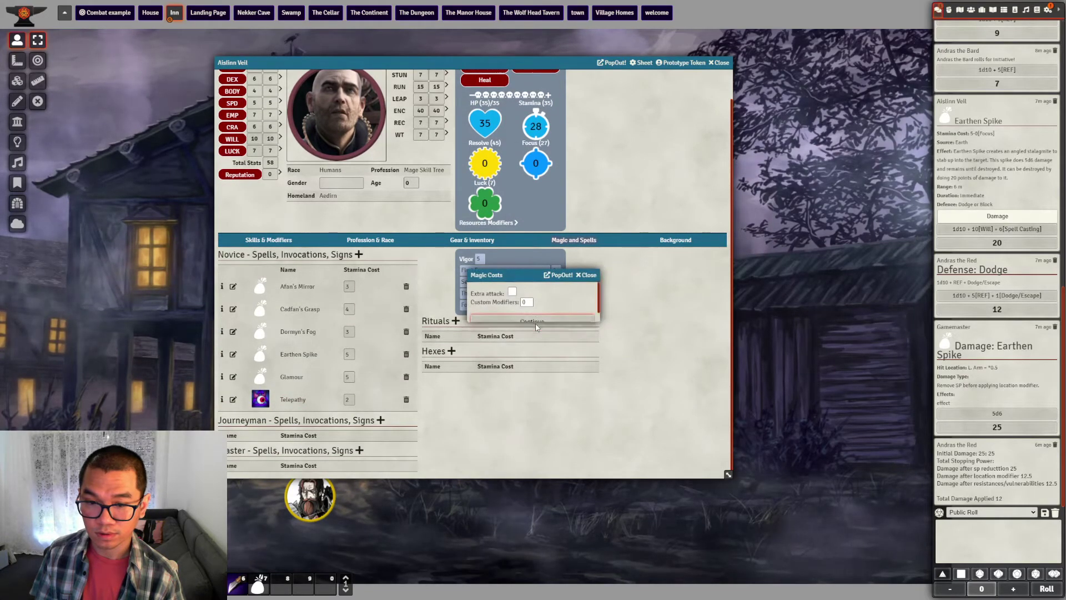
pyautogui.press('Return')
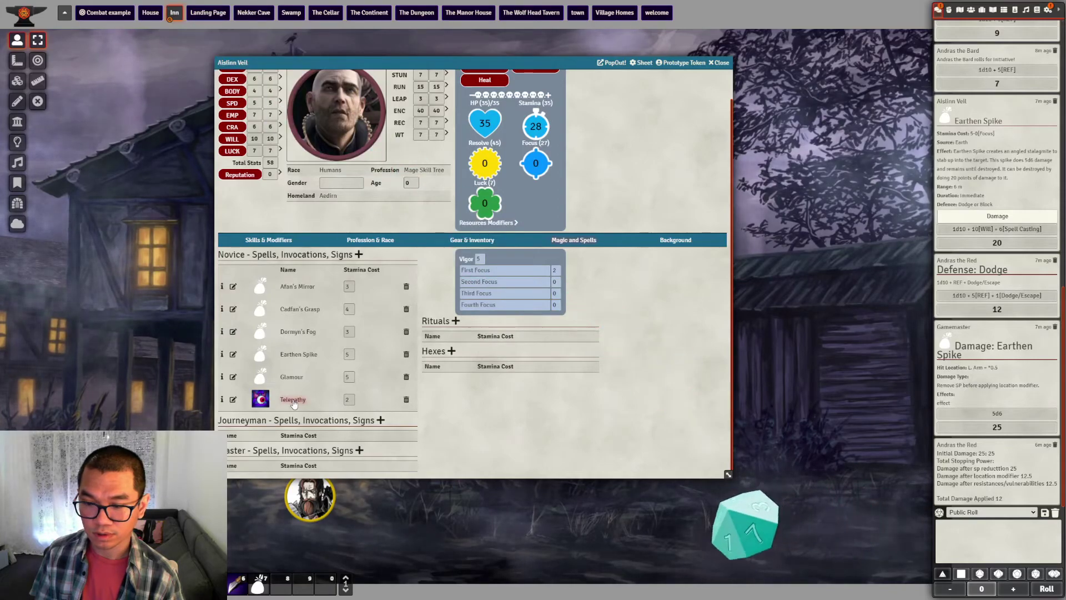
pyautogui.click(292, 400)
pyautogui.click(515, 320)
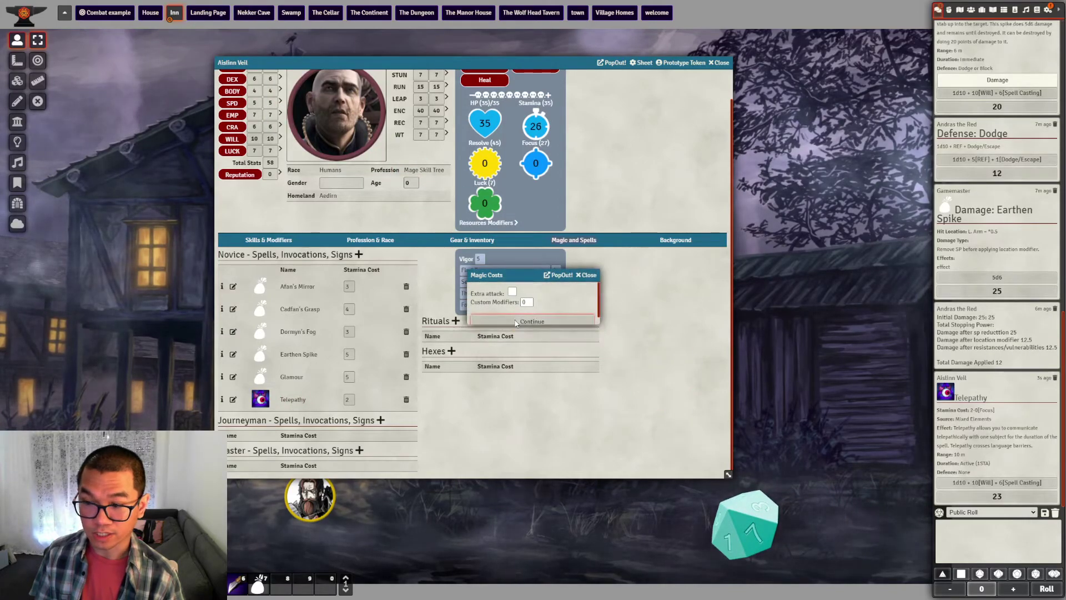
pyautogui.click(300, 401)
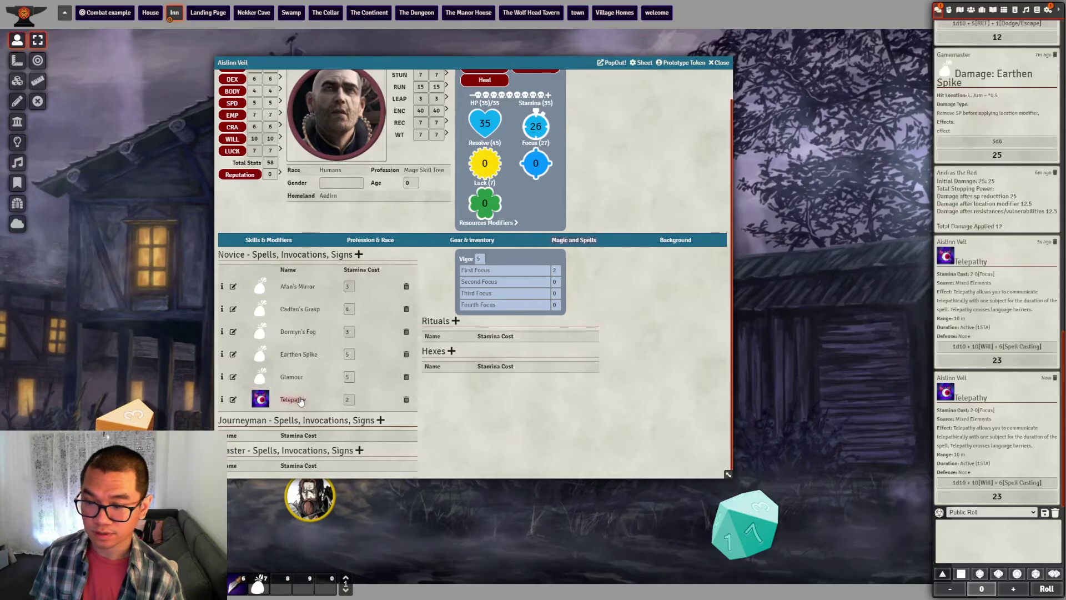
pyautogui.click(516, 320)
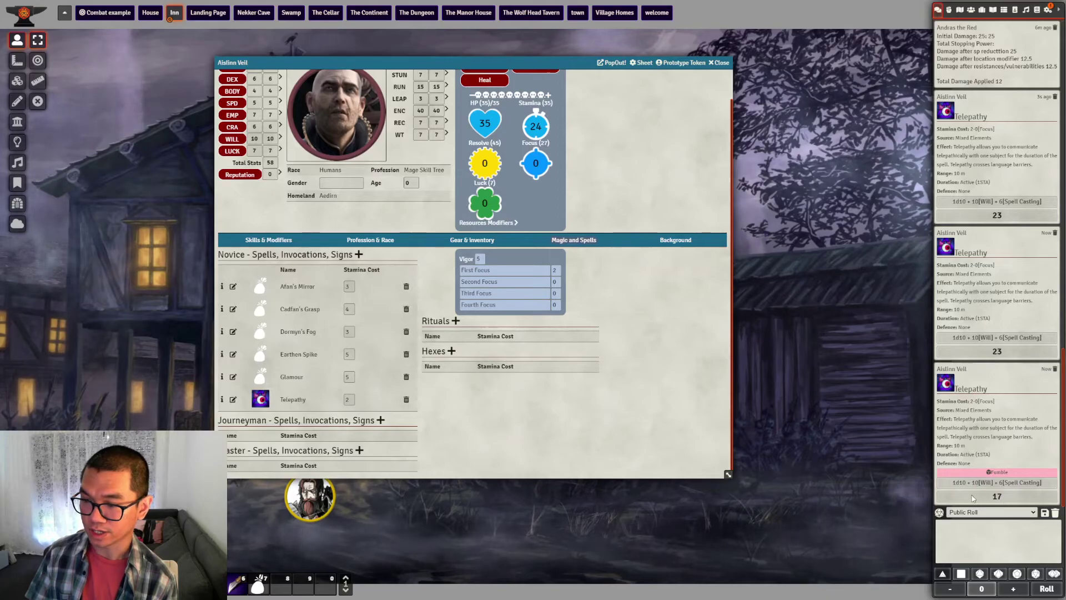
# Roll the fumble for the last Telepathy cast and expand the dice breakdown of that roll
pyautogui.click(1009, 477)
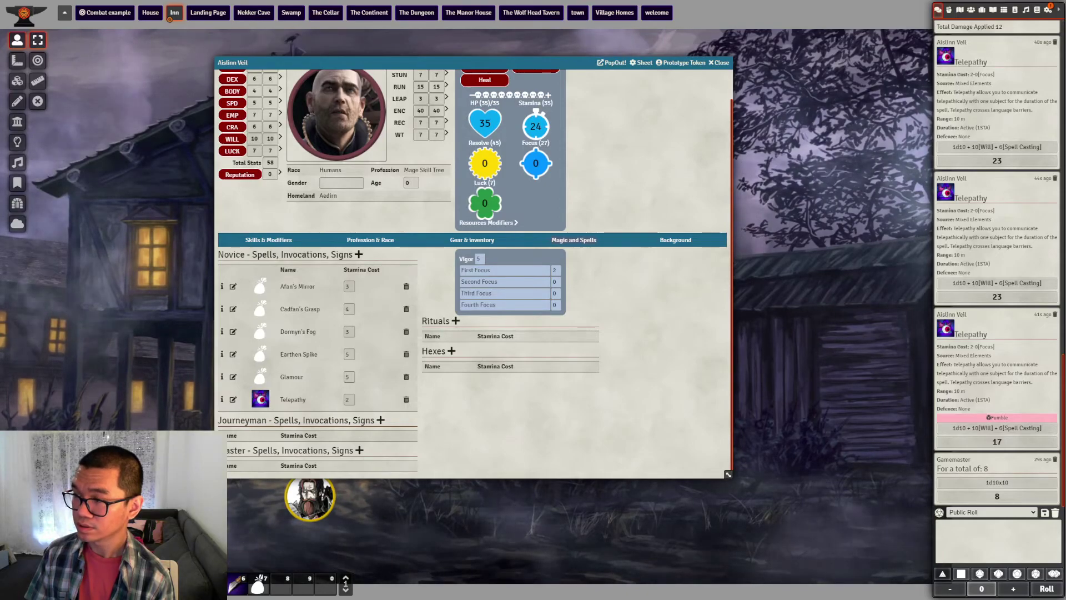
pyautogui.click(974, 492)
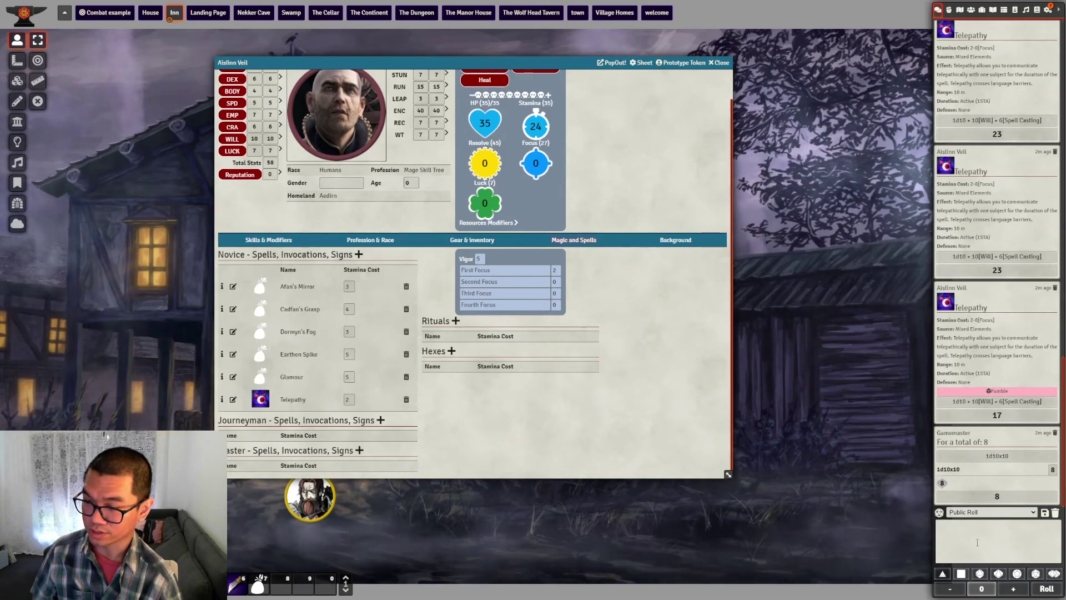
# Make a public 1d4 roll in the chat and enlarge the mage's sheet so all the spell lists fit
pyautogui.click(942, 573)
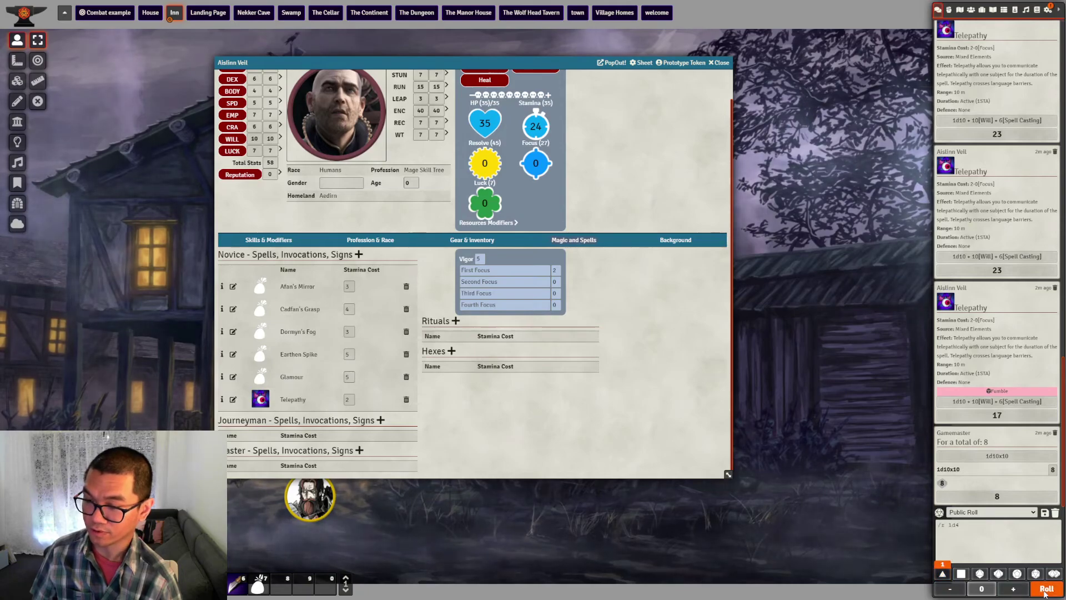
pyautogui.click(1045, 590)
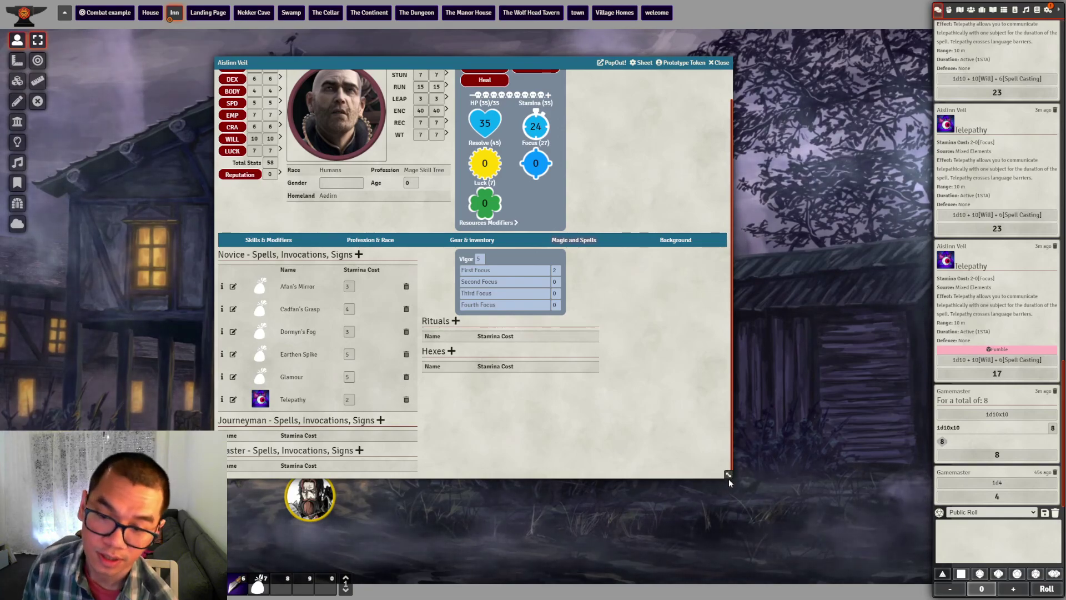
pyautogui.moveTo(728, 474); pyautogui.dragTo(748, 529)
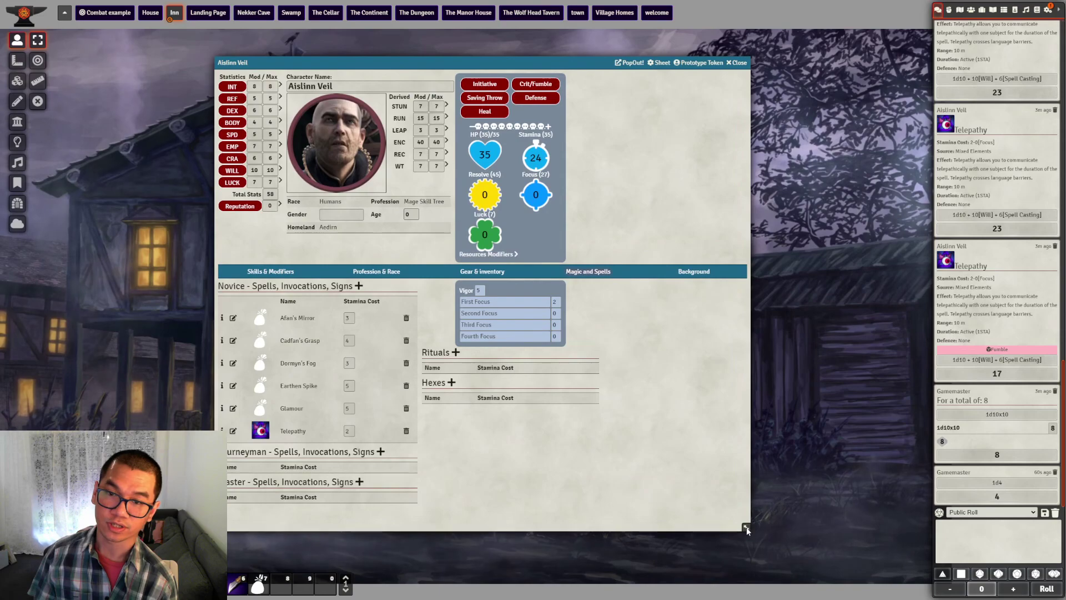